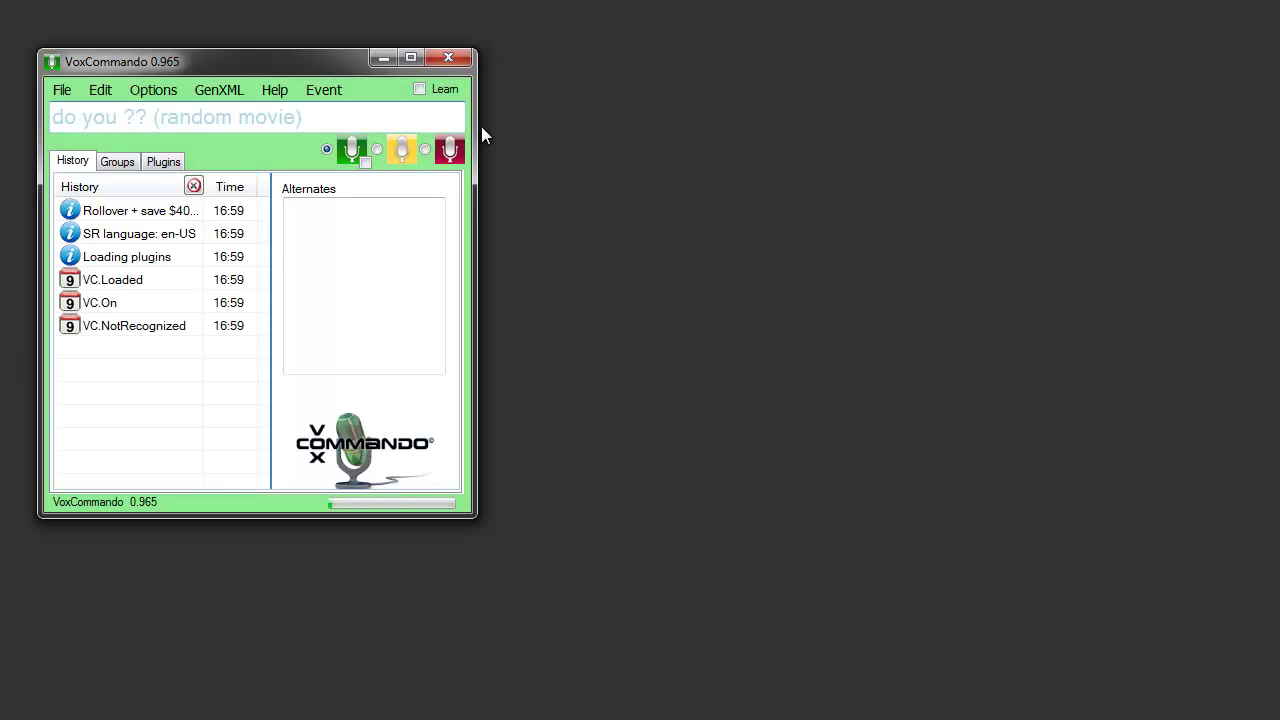
# Switch VoxCommando's voice recognition off with the red microphone button so VC.Off is logged
pyautogui.click(437, 156)
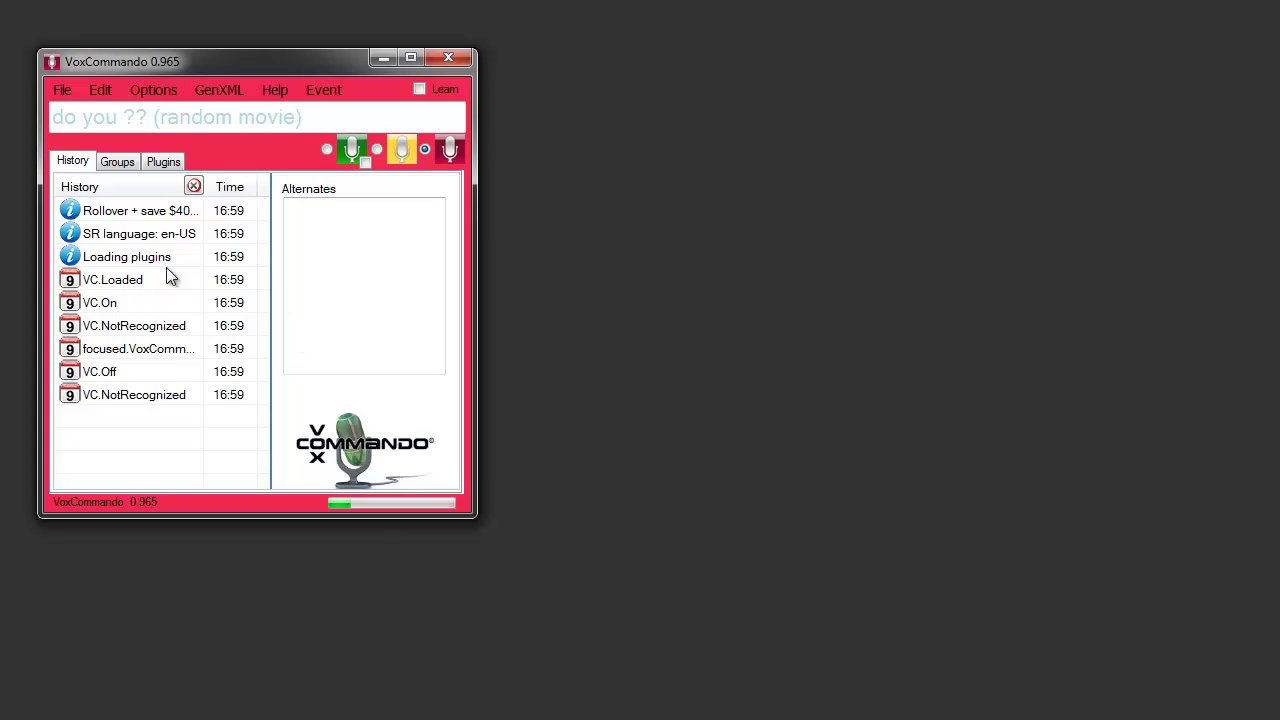
# Check the enabled plugins in Options, then view the WUnder plugin's details on the Plugins tab
pyautogui.click(164, 90)
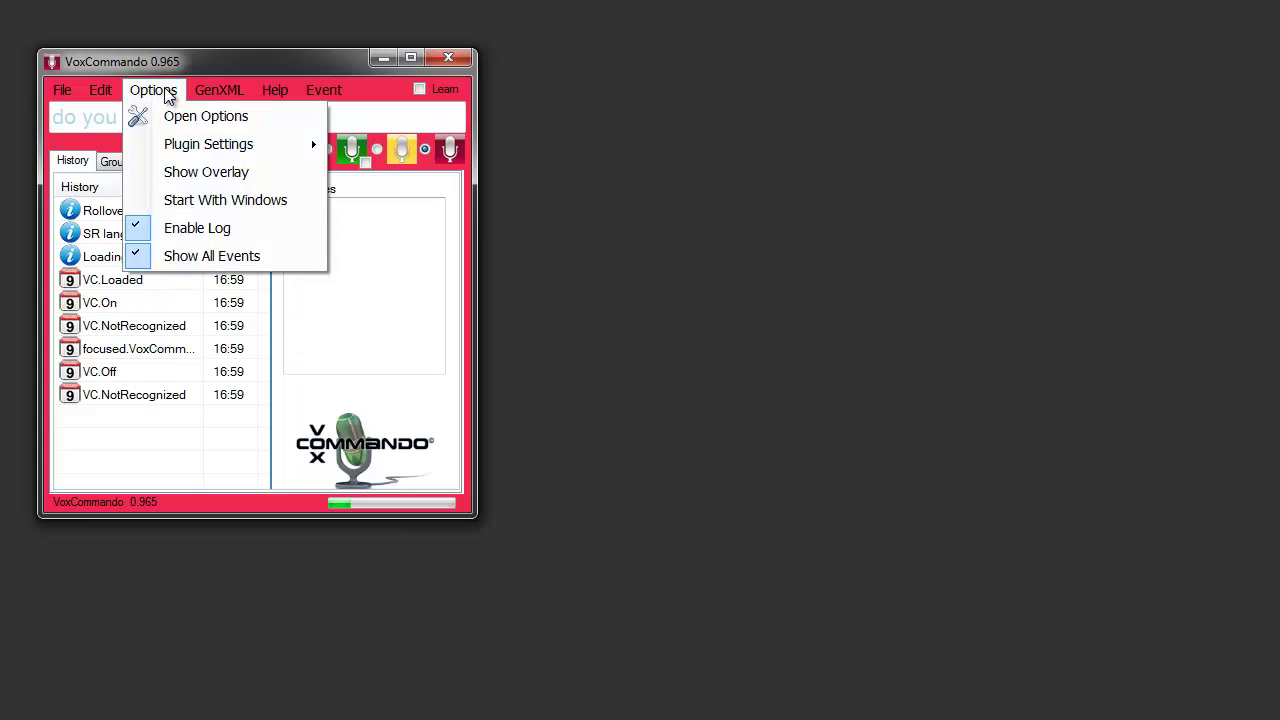
pyautogui.click(198, 115)
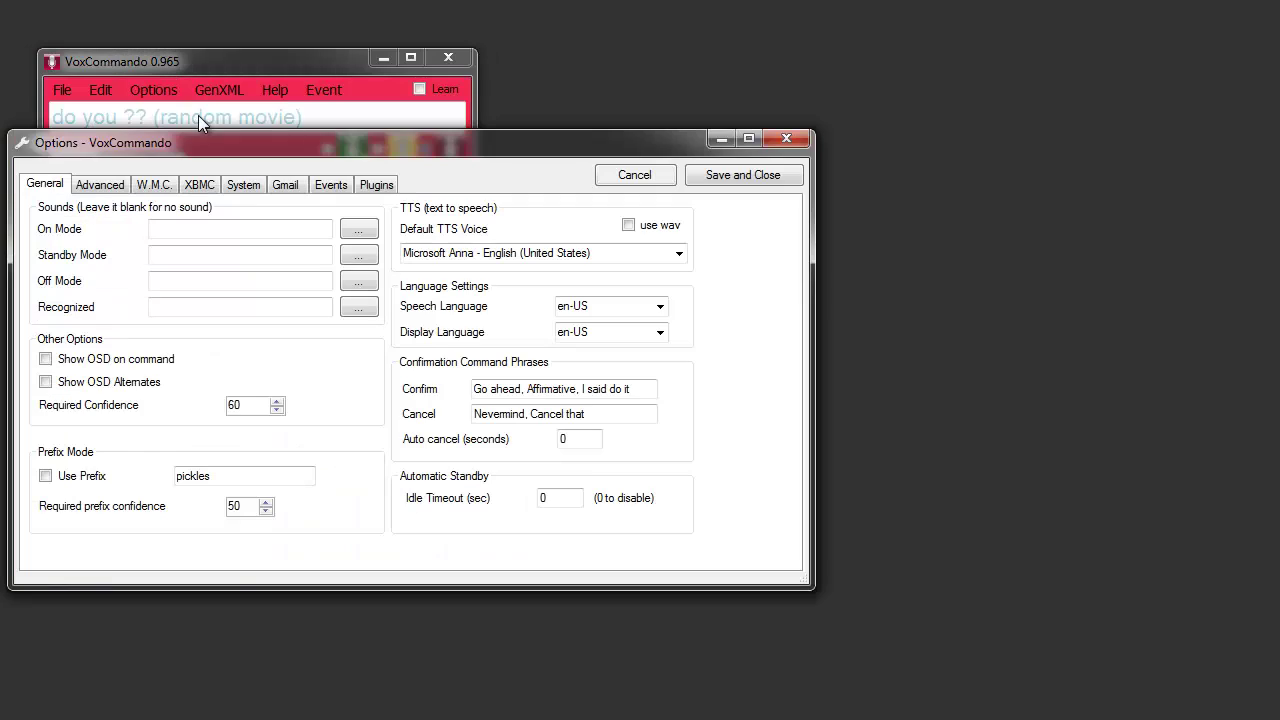
pyautogui.click(378, 186)
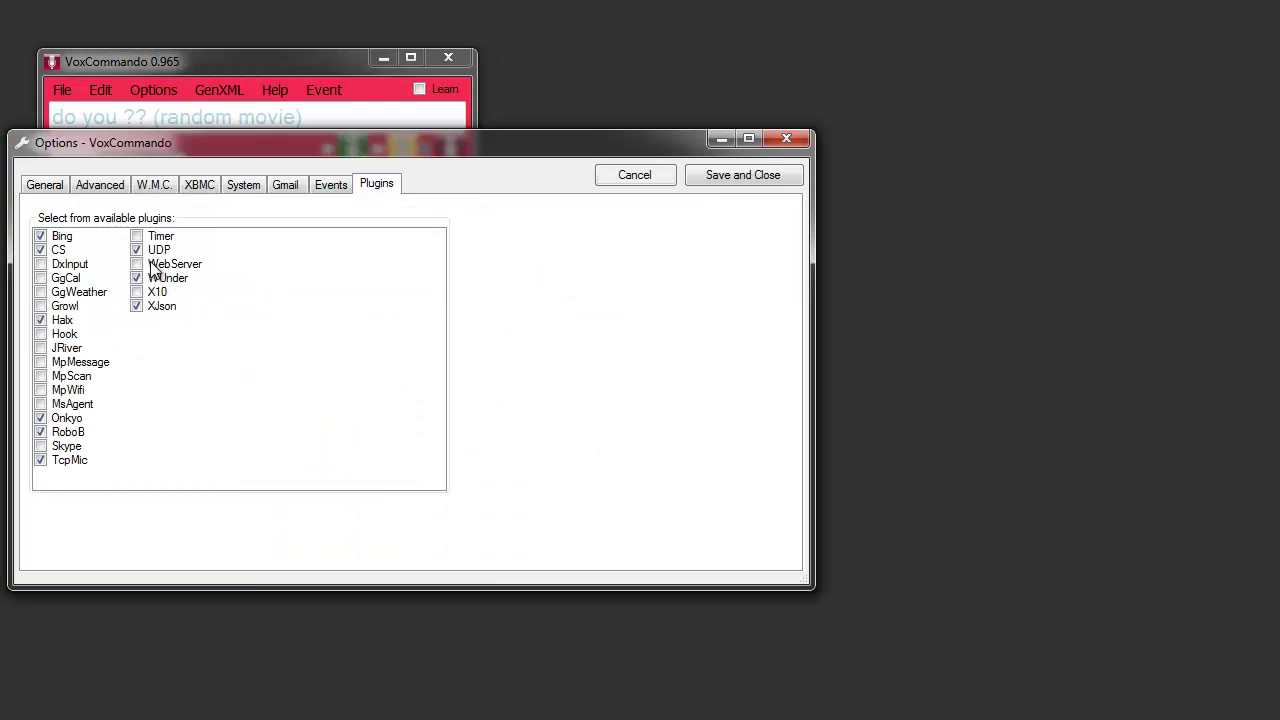
pyautogui.click(630, 178)
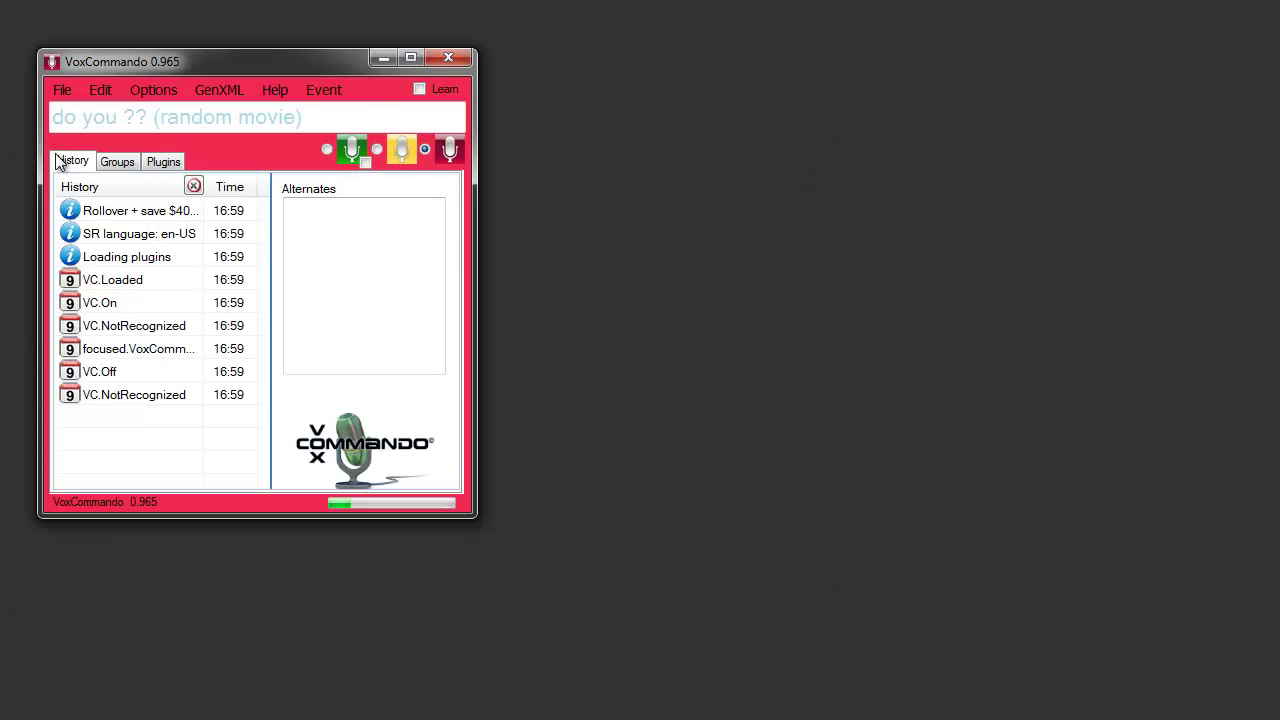
pyautogui.click(166, 163)
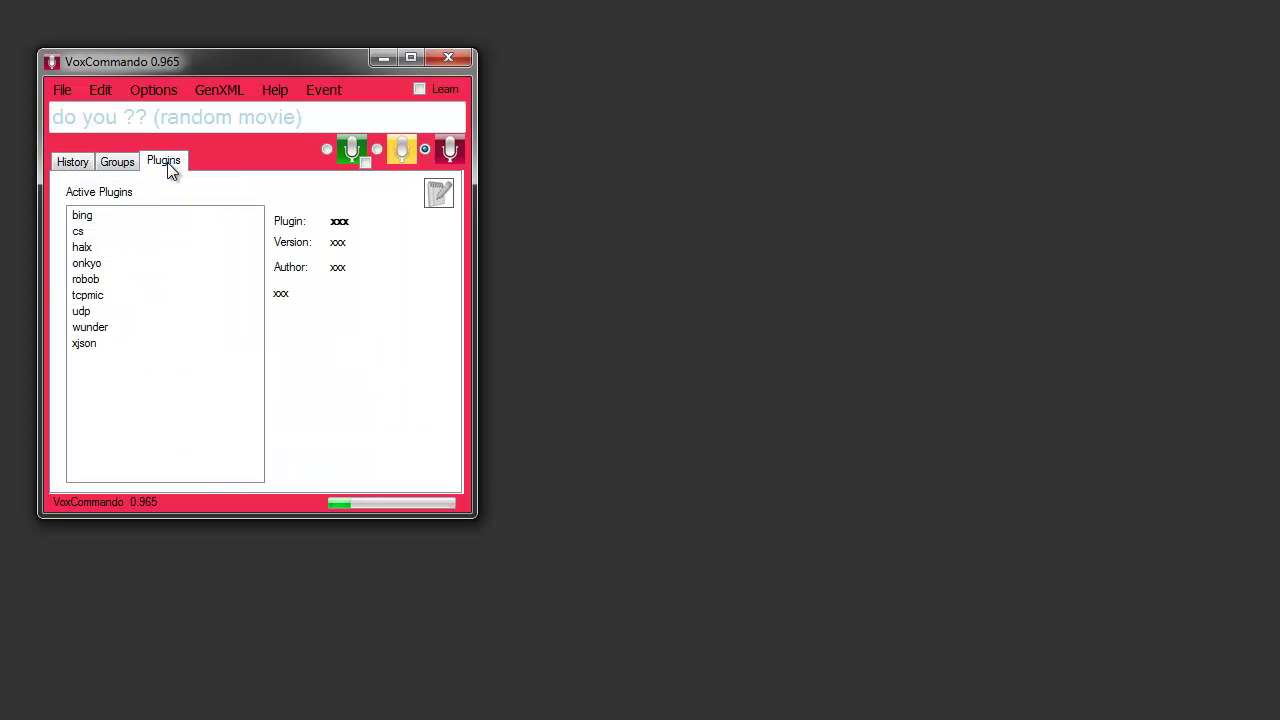
pyautogui.click(95, 330)
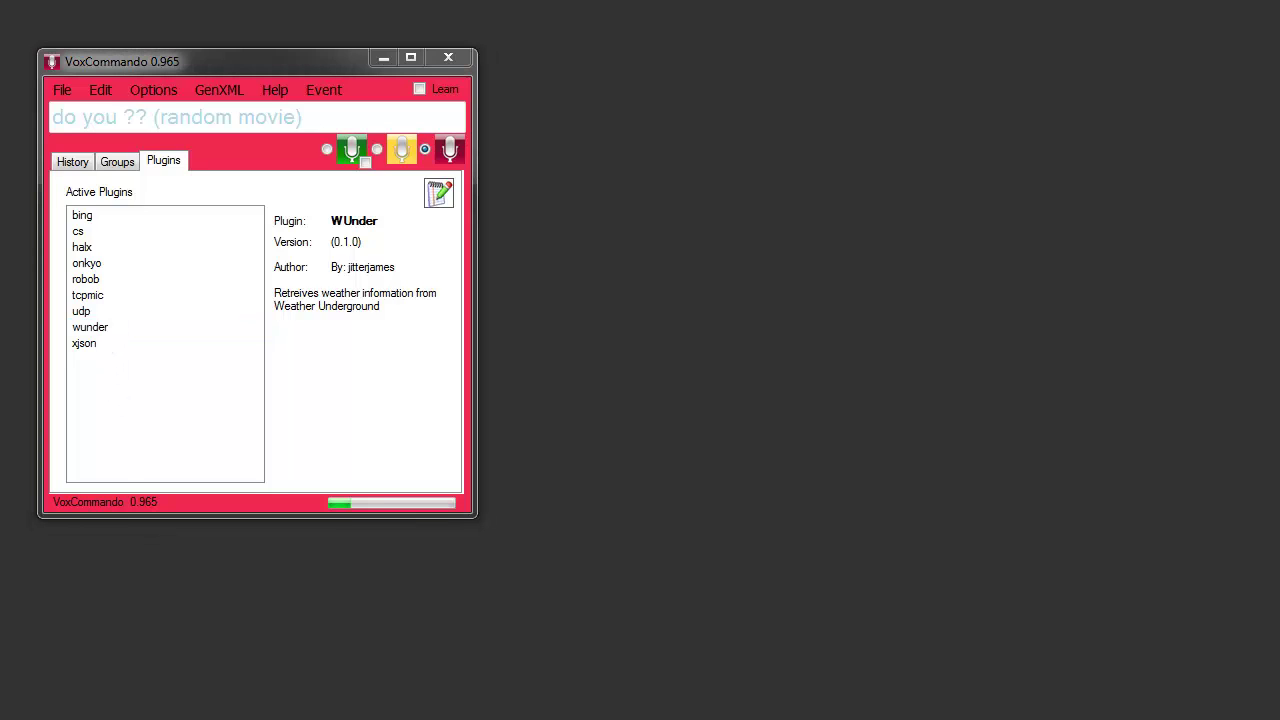
# Widen the WUnder settings window and replace the autoip Location with the local postal code
pyautogui.moveTo(403, 166); pyautogui.dragTo(370, 57)
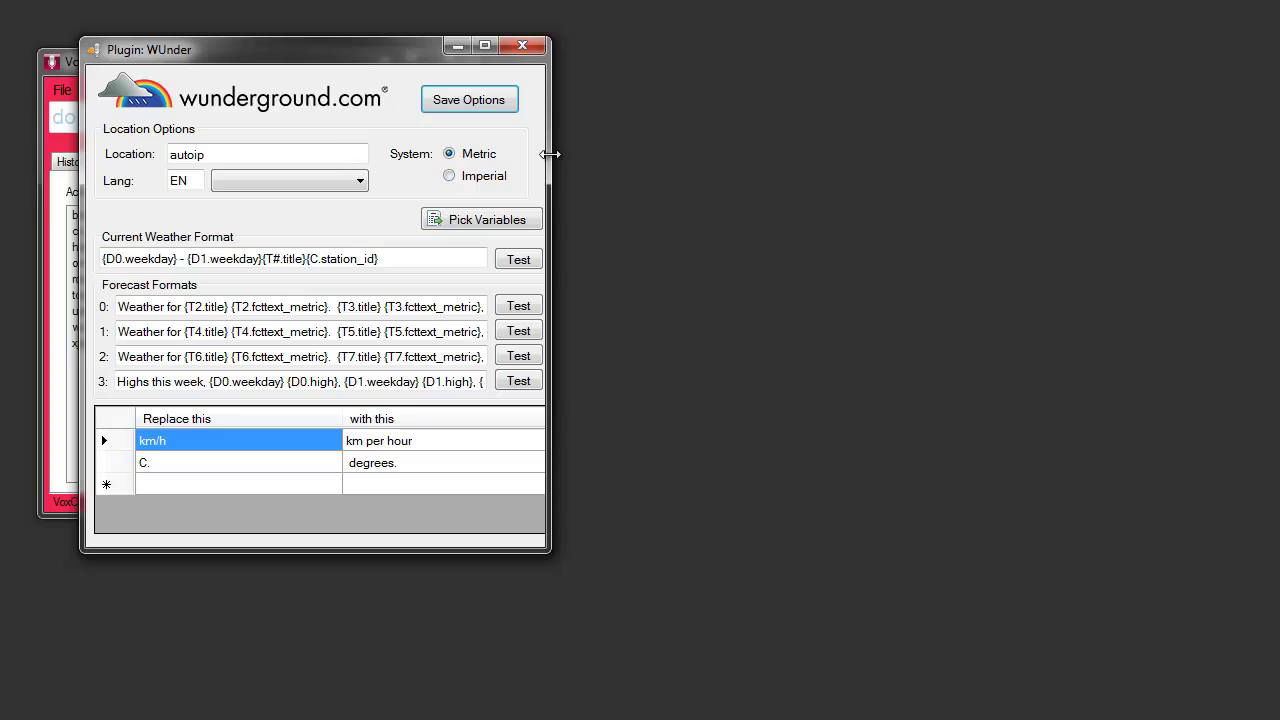
pyautogui.moveTo(551, 158); pyautogui.dragTo(777, 177)
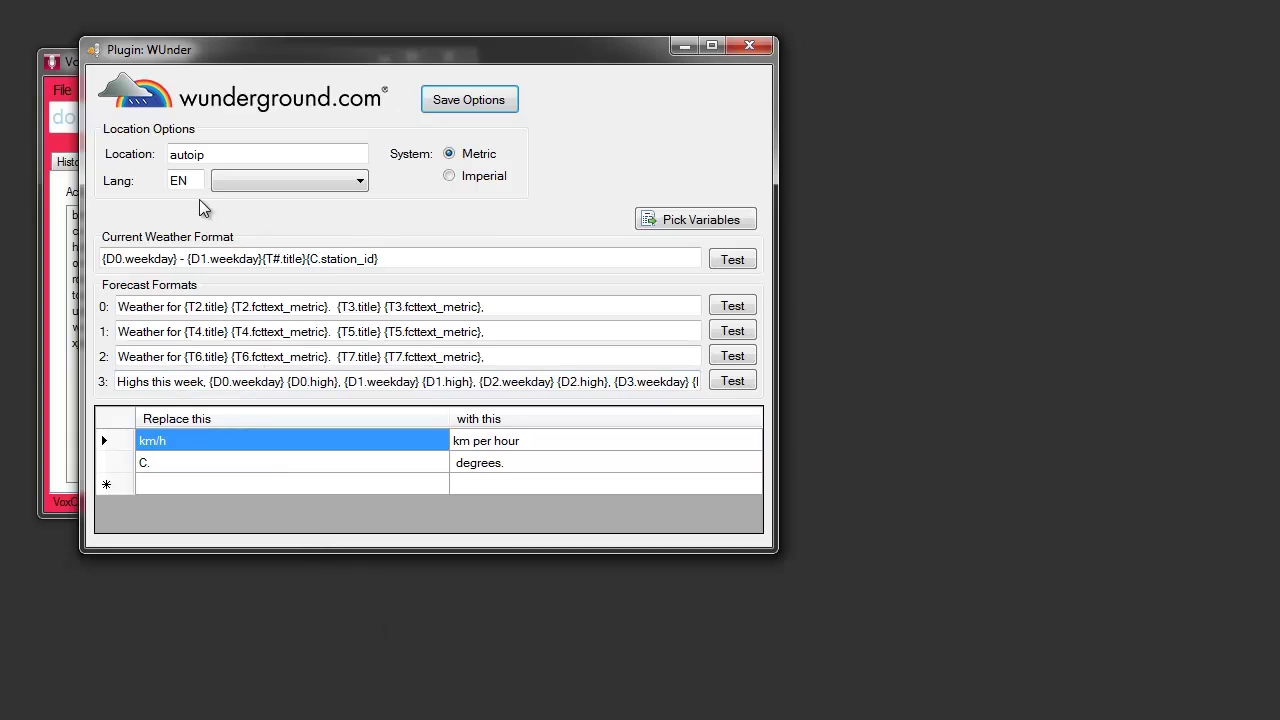
pyautogui.click(231, 153)
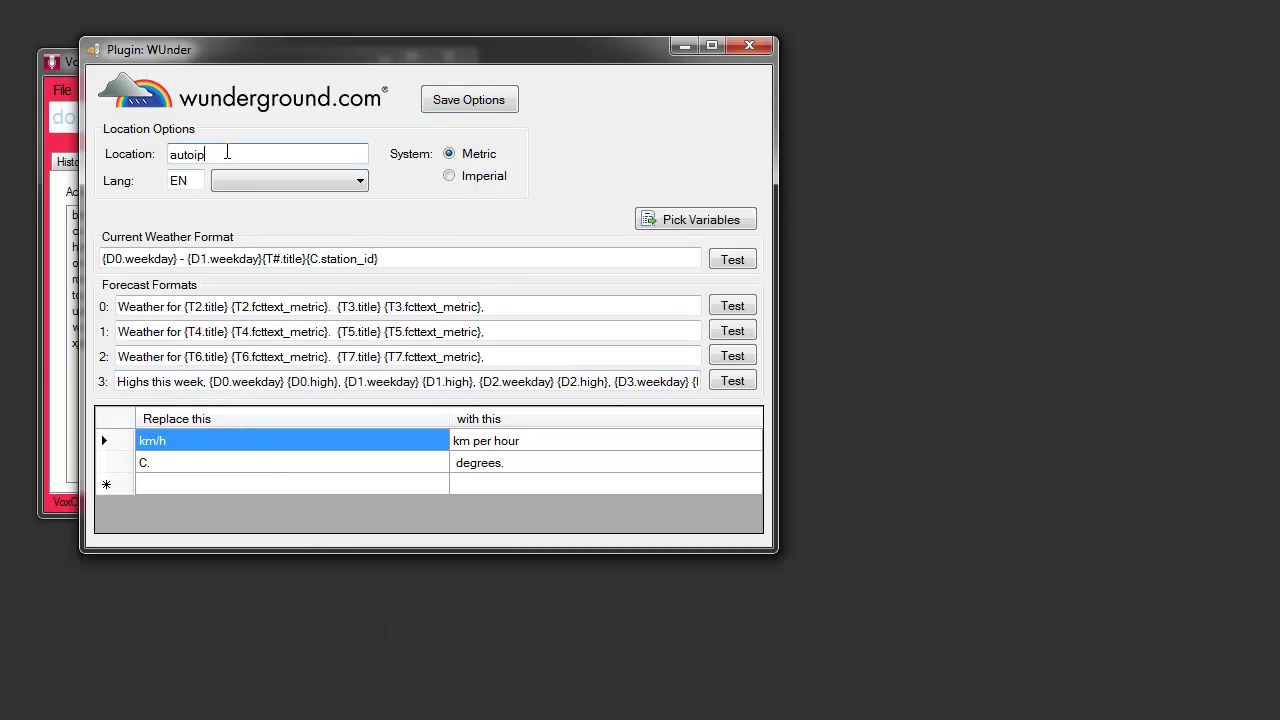
pyautogui.moveTo(228, 152); pyautogui.dragTo(136, 158)
pyautogui.write('J0R1H0')
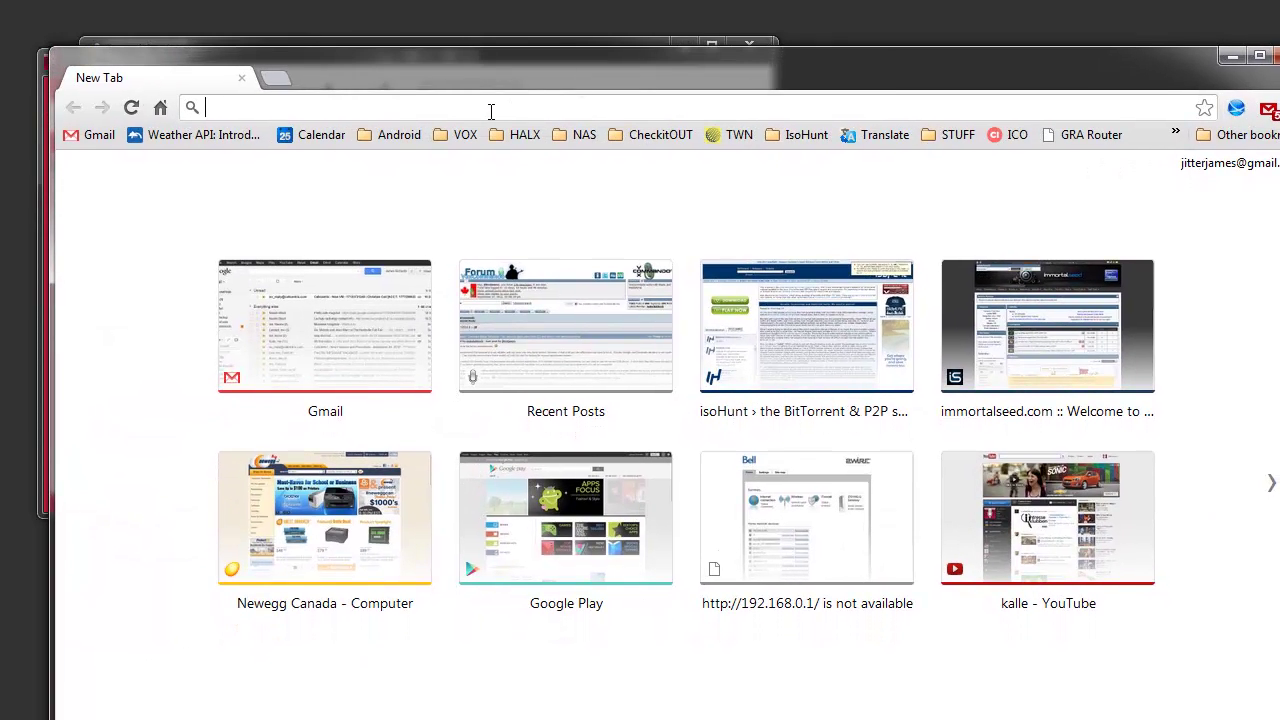
# Load Google Maps and zoom in toward Quebec
pyautogui.write('maps')
pyautogui.press('Return')
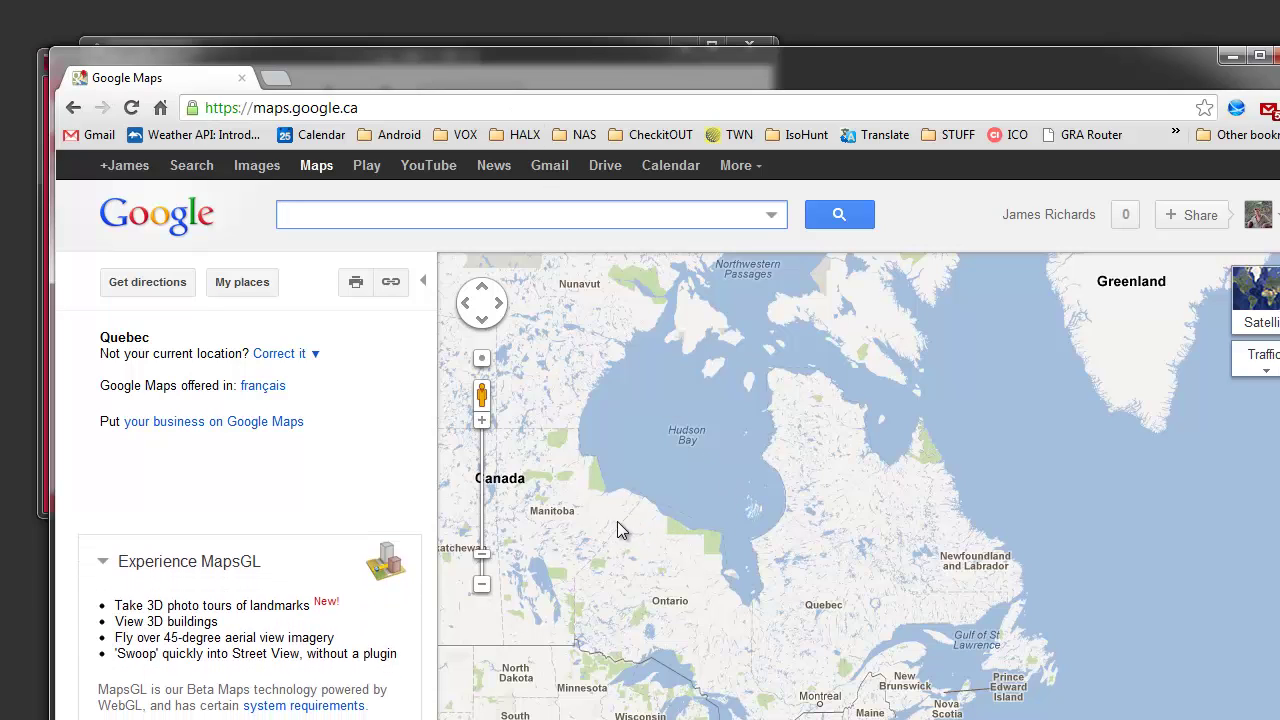
pyautogui.moveTo(823, 591); pyautogui.dragTo(782, 524)
pyautogui.scroll(1, 782, 524)
pyautogui.scroll(1, 728, 607)
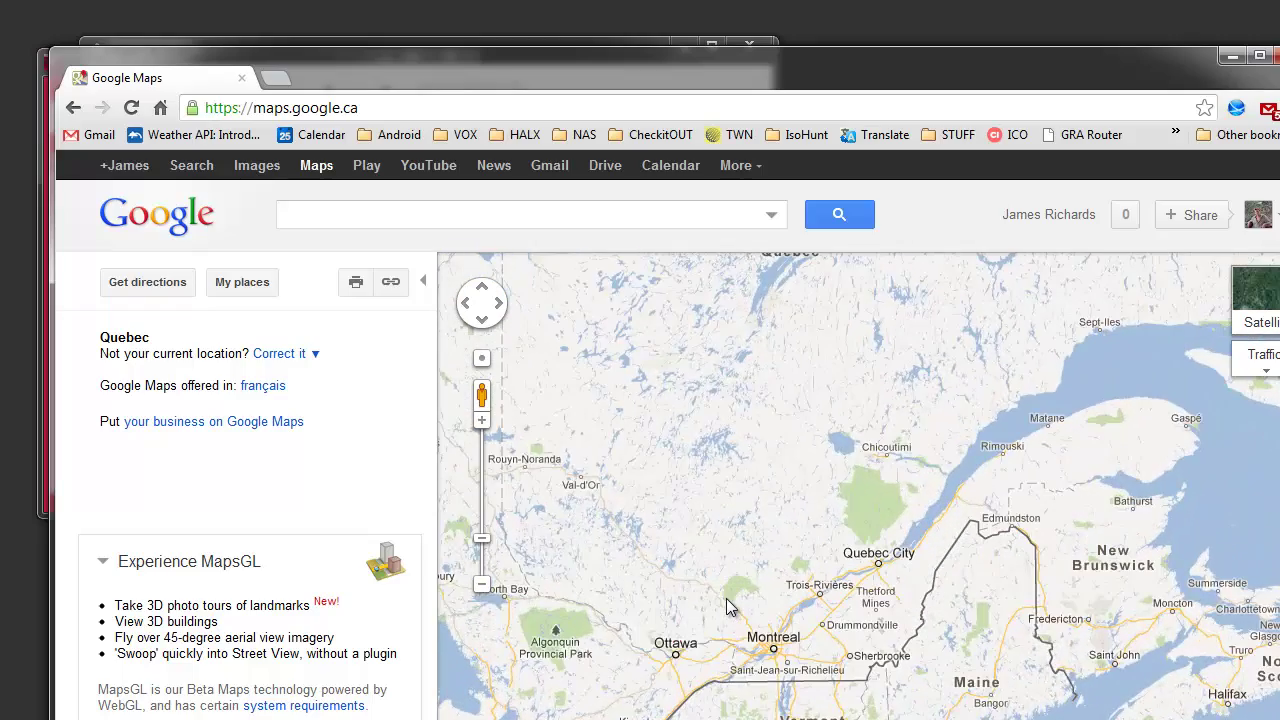
pyautogui.scroll(1, 680, 610)
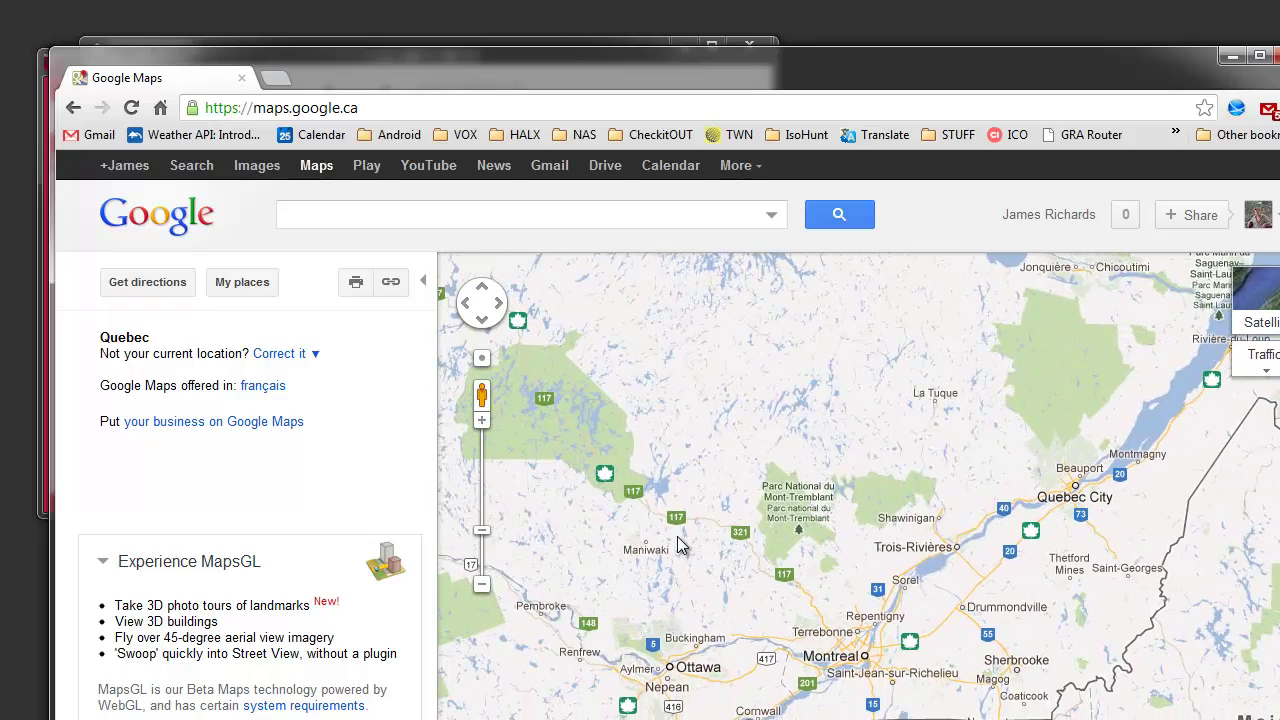
pyautogui.scroll(1, 678, 545)
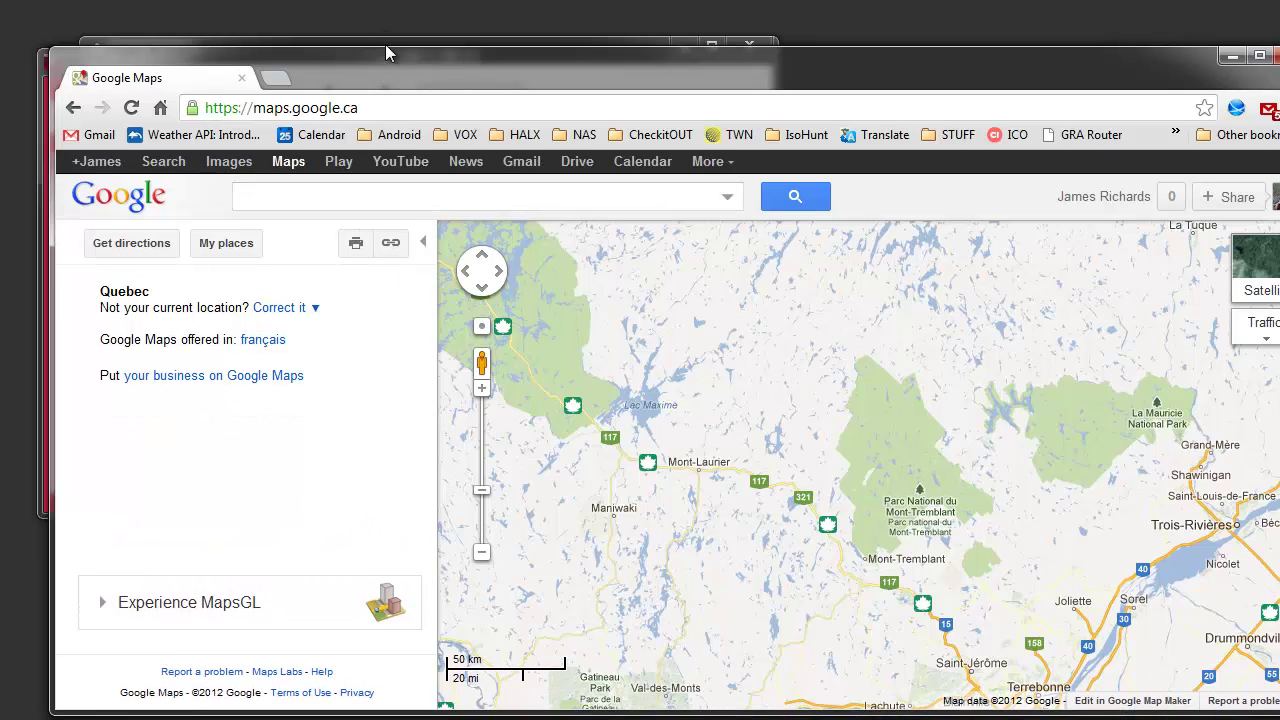
# Enlarge the browser window and zoom the map to Lac-Bouchette near Morin-Heights
pyautogui.moveTo(385, 46); pyautogui.dragTo(391, 8)
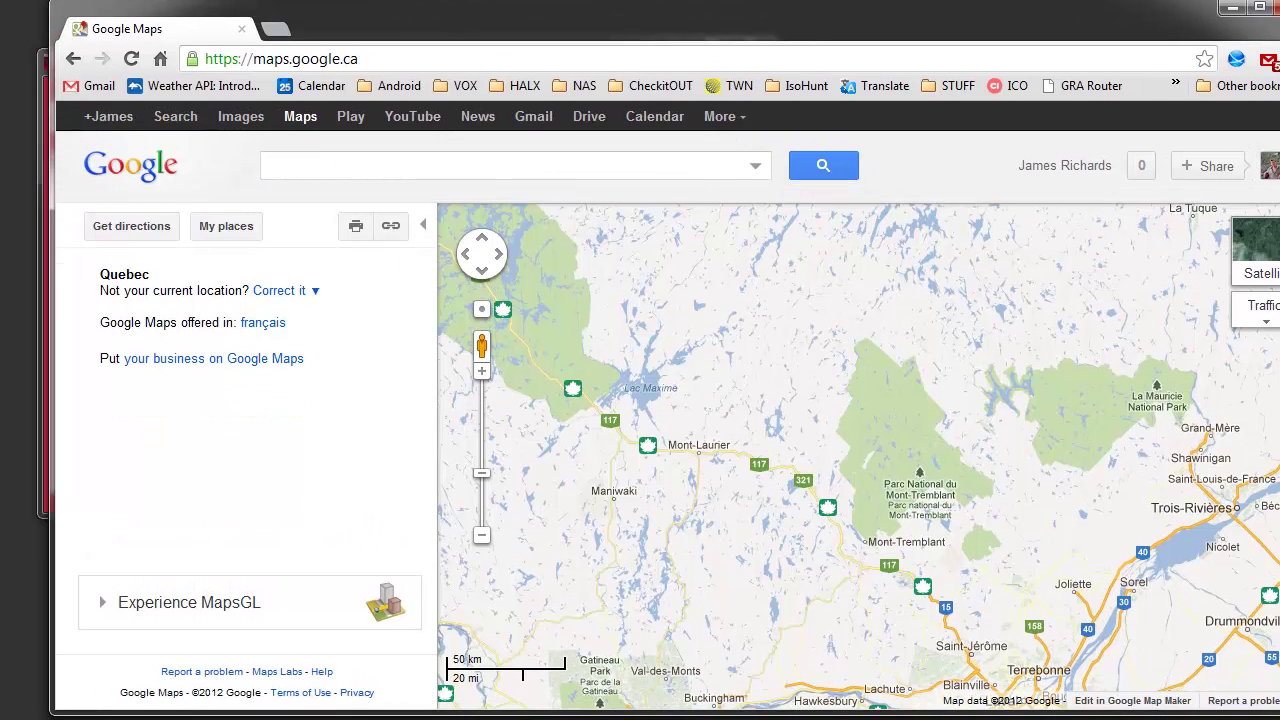
pyautogui.moveTo(1279, 200); pyautogui.dragTo(1250, 200)
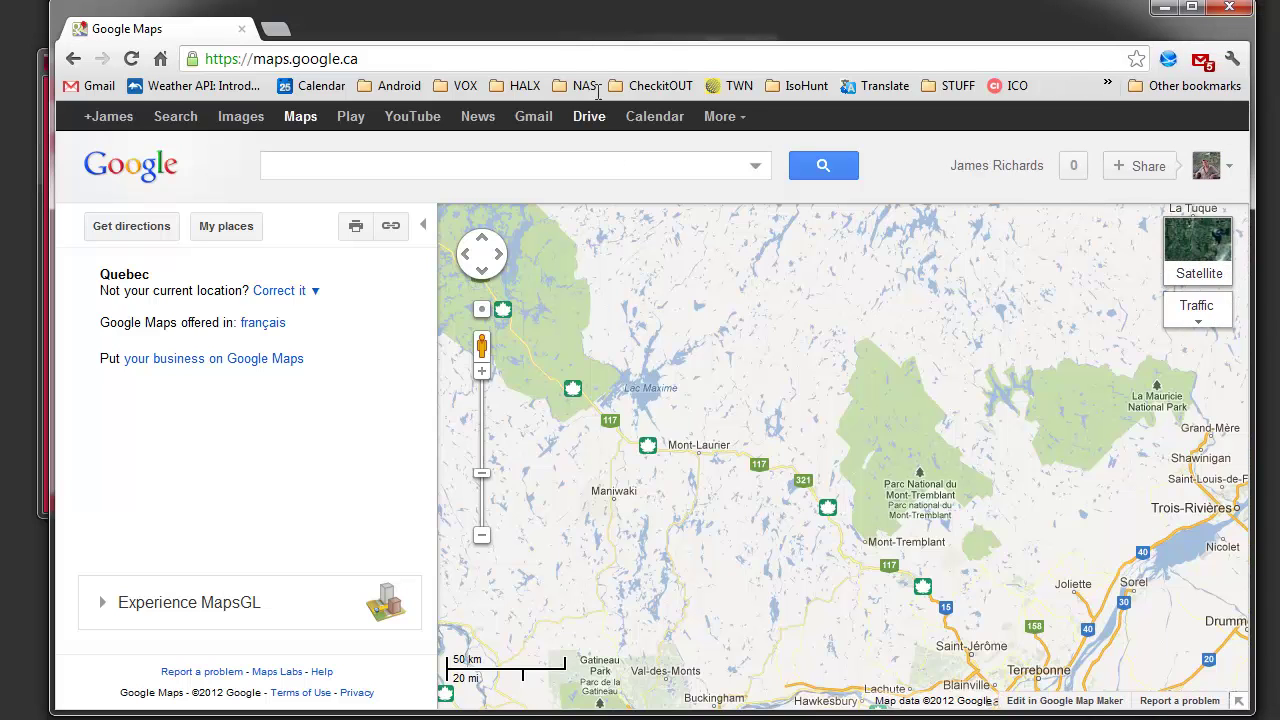
pyautogui.moveTo(565, 5); pyautogui.dragTo(565, 0)
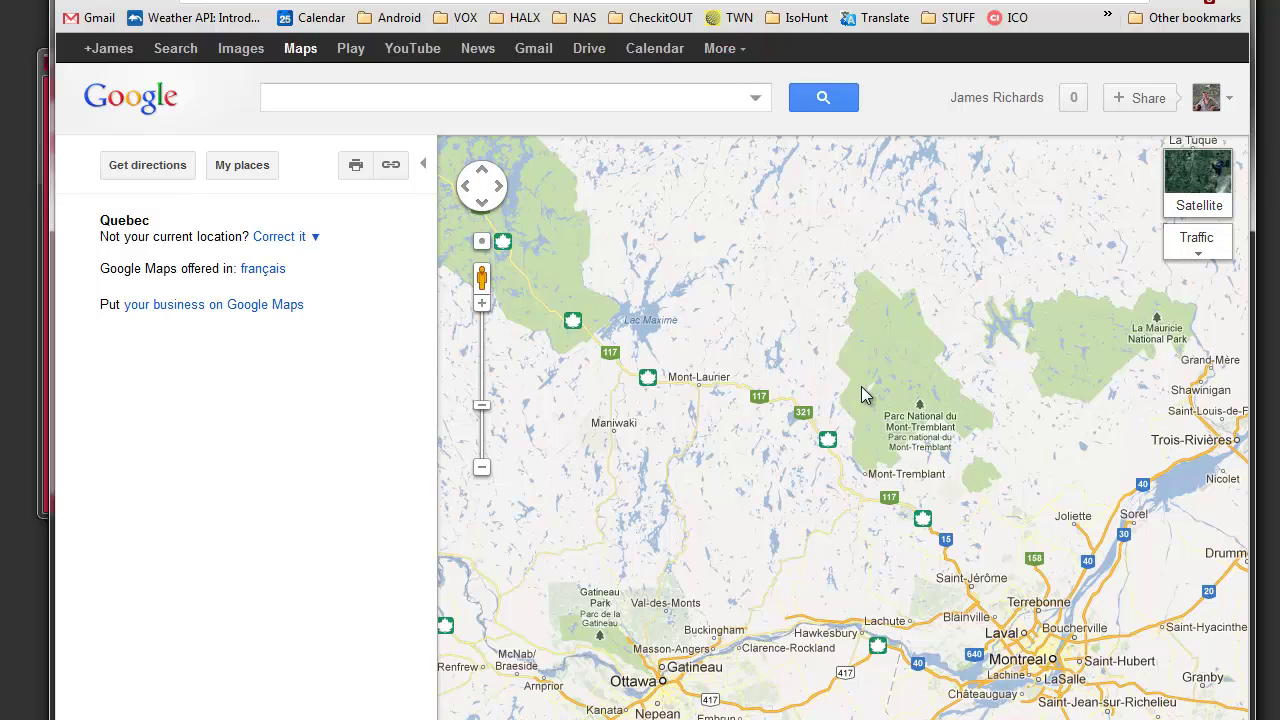
pyautogui.scroll(1, 903, 534)
pyautogui.scroll(1, 921, 527)
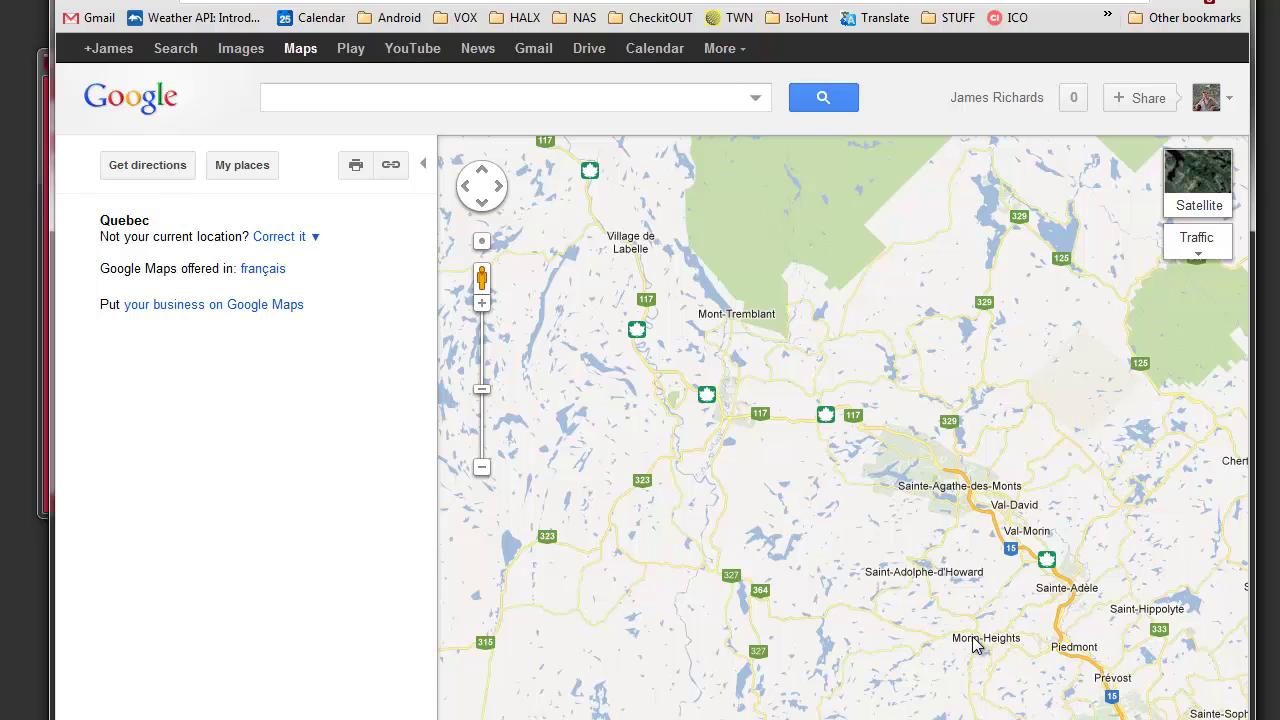
pyautogui.scroll(2, 983, 632)
pyautogui.scroll(1, 880, 554)
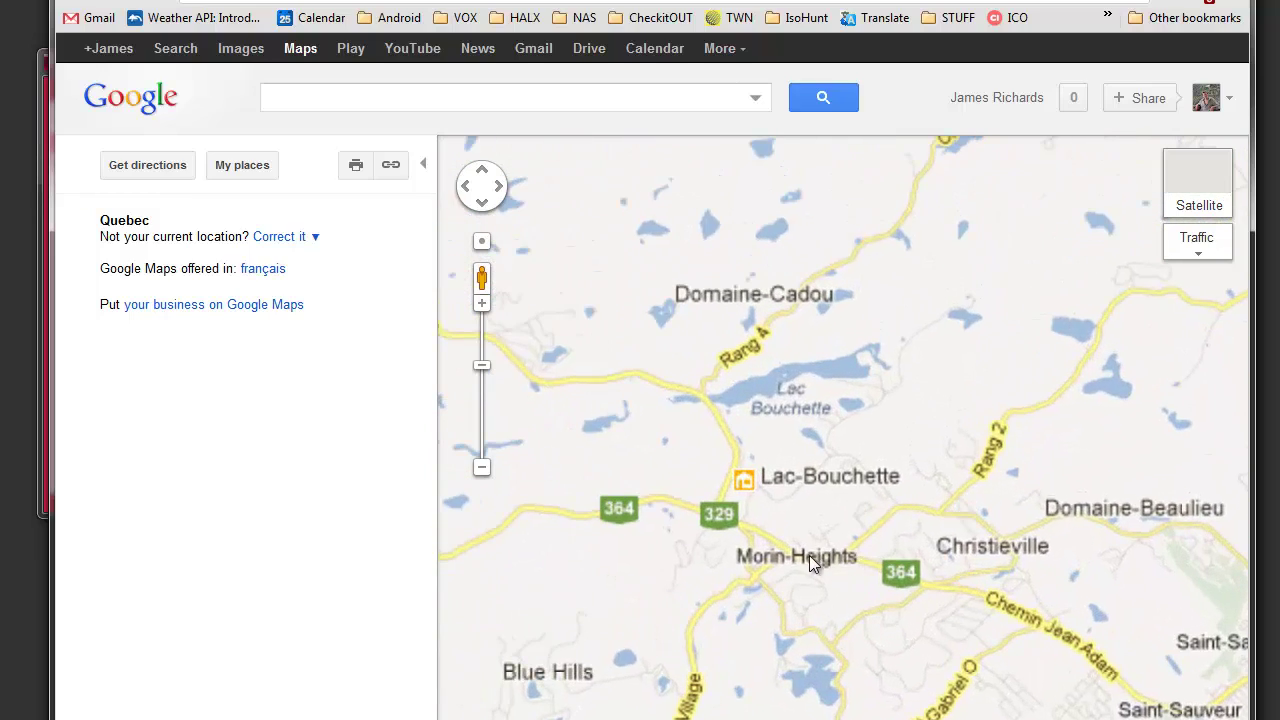
pyautogui.scroll(1, 810, 542)
pyautogui.scroll(1, 795, 550)
pyautogui.moveTo(650, 454); pyautogui.dragTo(728, 487)
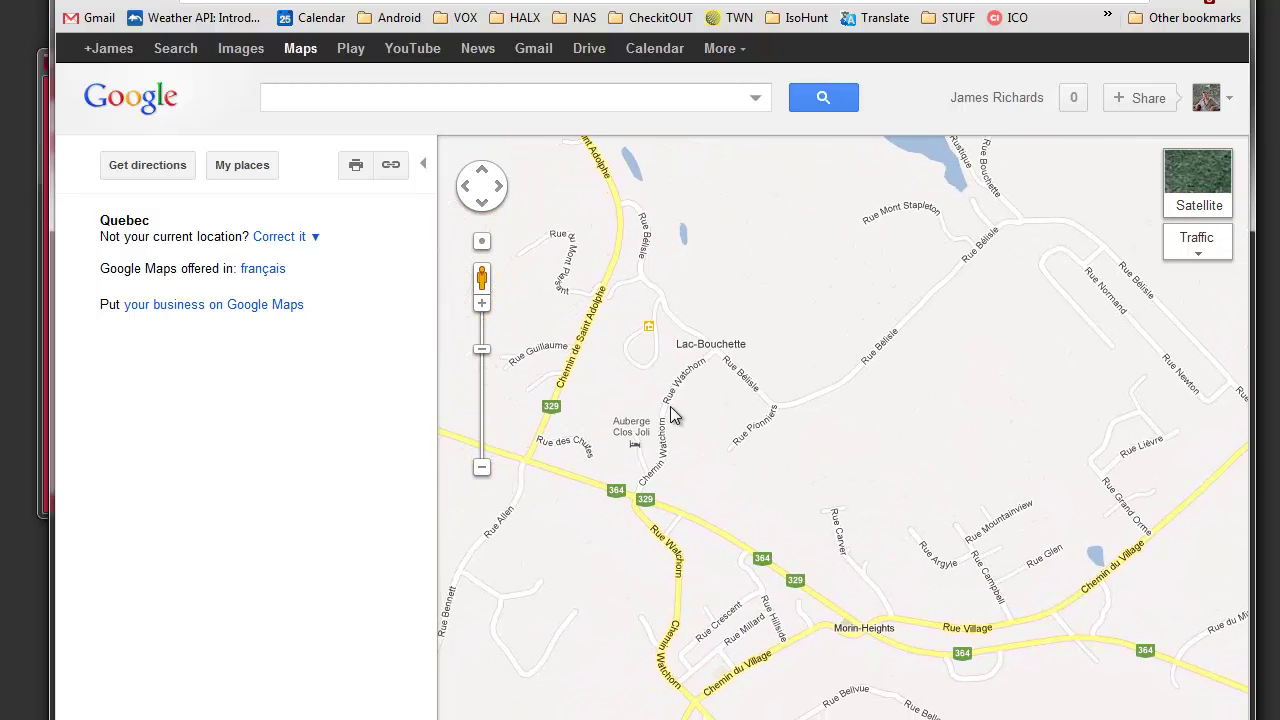
pyautogui.moveTo(645, 333); pyautogui.dragTo(724, 395)
pyautogui.scroll(1, 724, 395)
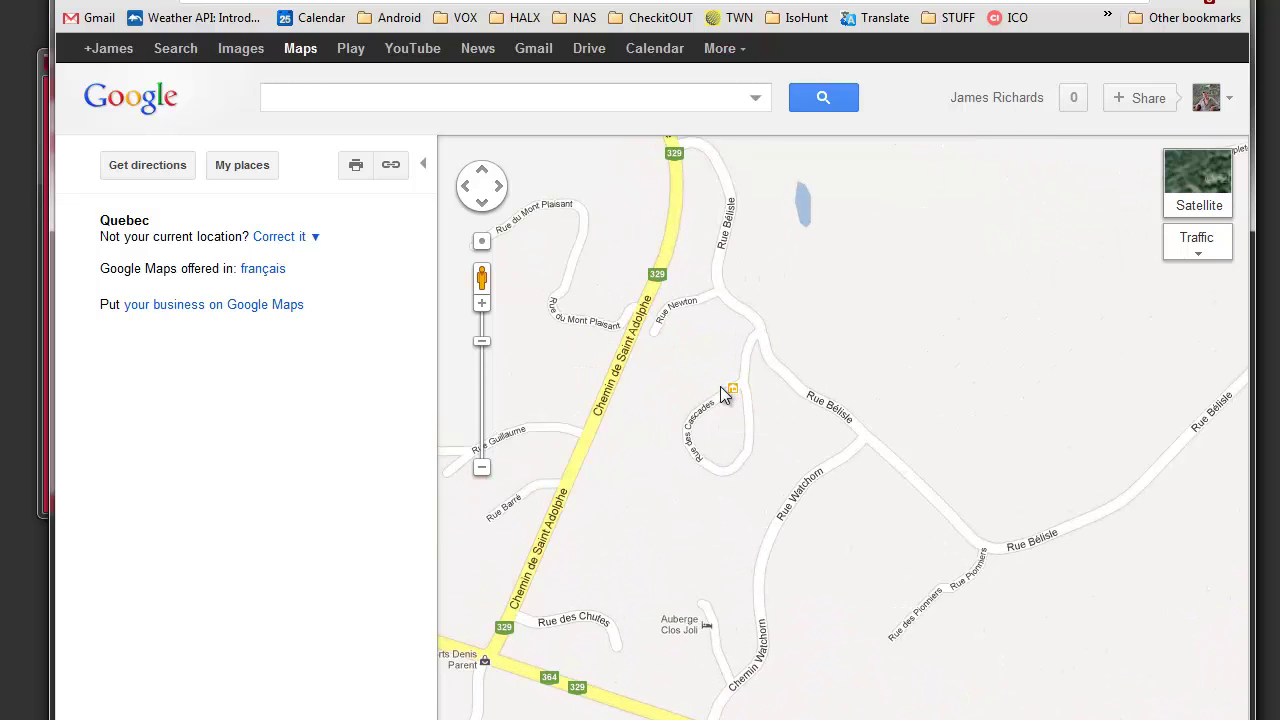
pyautogui.scroll(1, 722, 390)
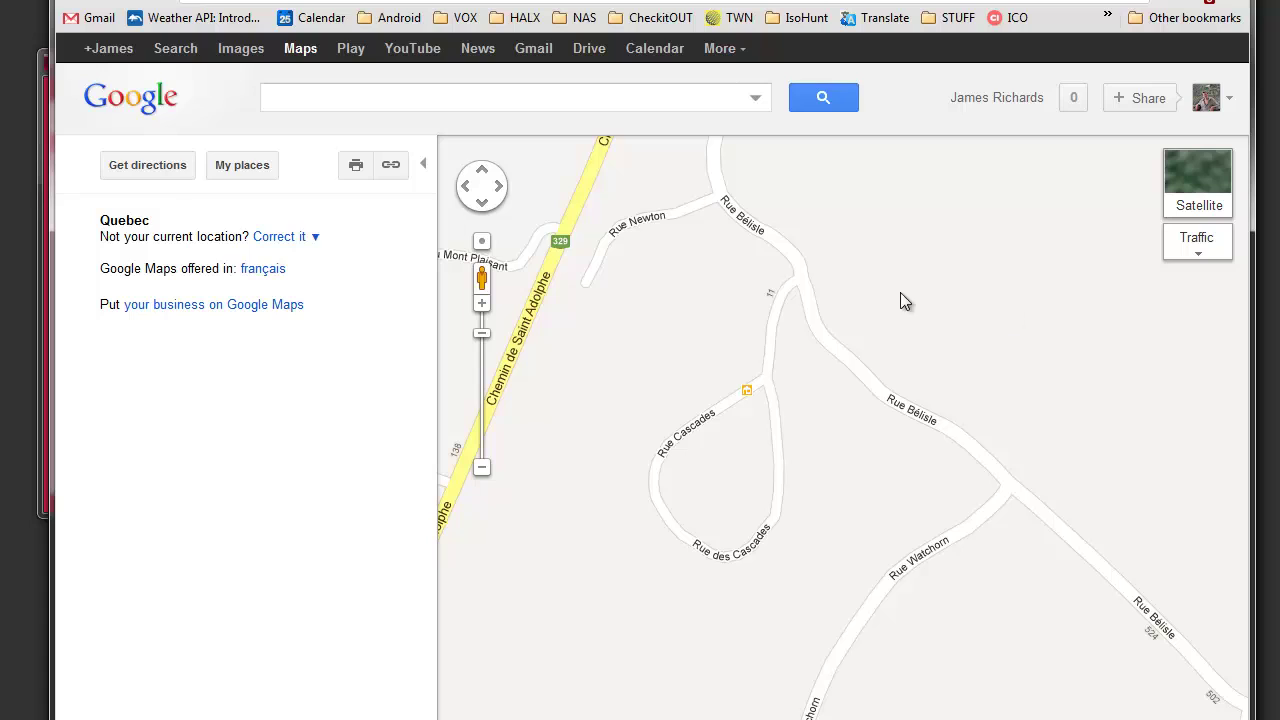
# Get the map view's share link and select the coordinates inside it
pyautogui.click(391, 166)
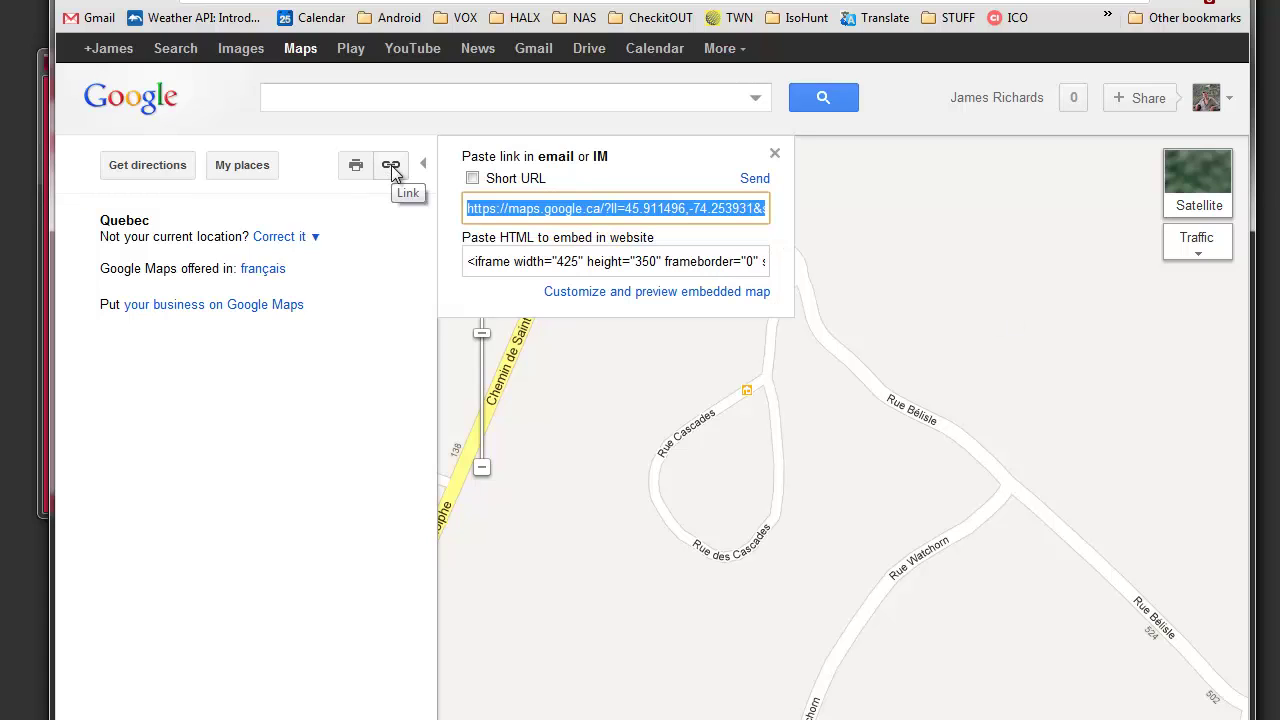
pyautogui.moveTo(625, 207); pyautogui.dragTo(752, 209)
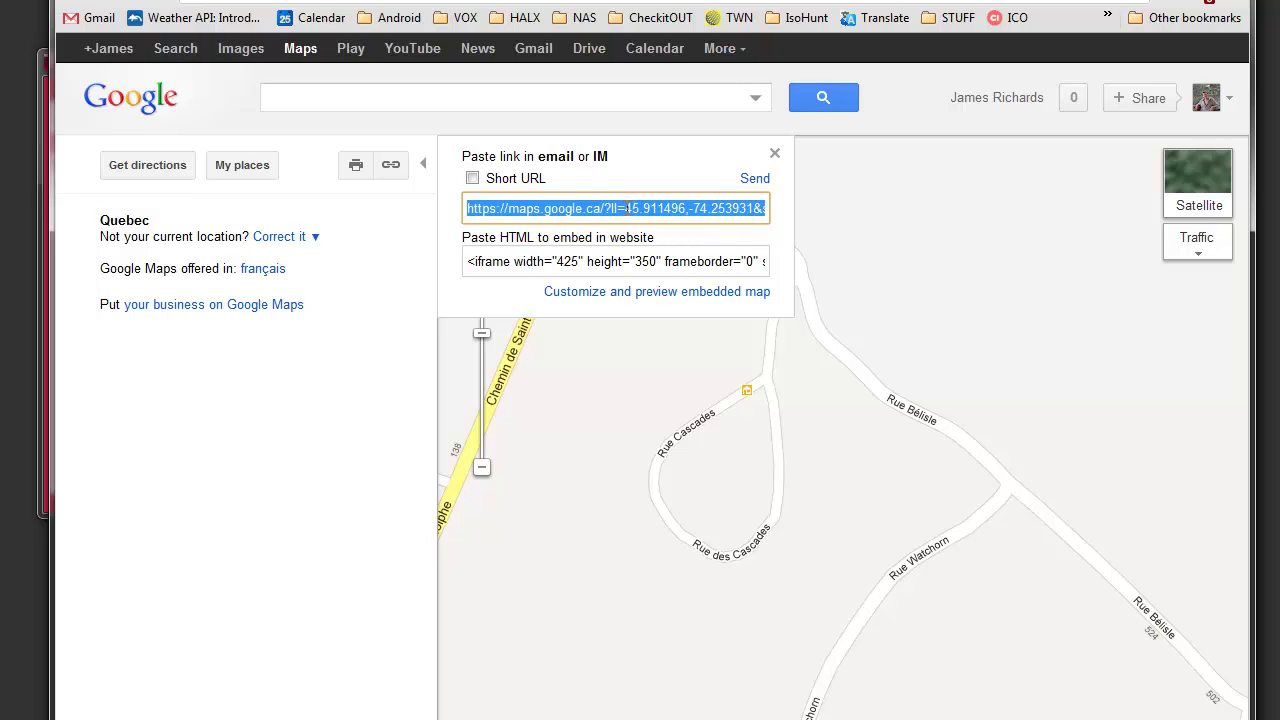
pyautogui.moveTo(625, 207); pyautogui.dragTo(752, 205)
# Paste the link into the Maps search box and trim it to 45.911496,-74.253931
pyautogui.click(351, 95)
pyautogui.write('https://maps.google.ca/?ll=45.911496,-74.253931&spn=0.006472,0.008712&t=m&z=17')
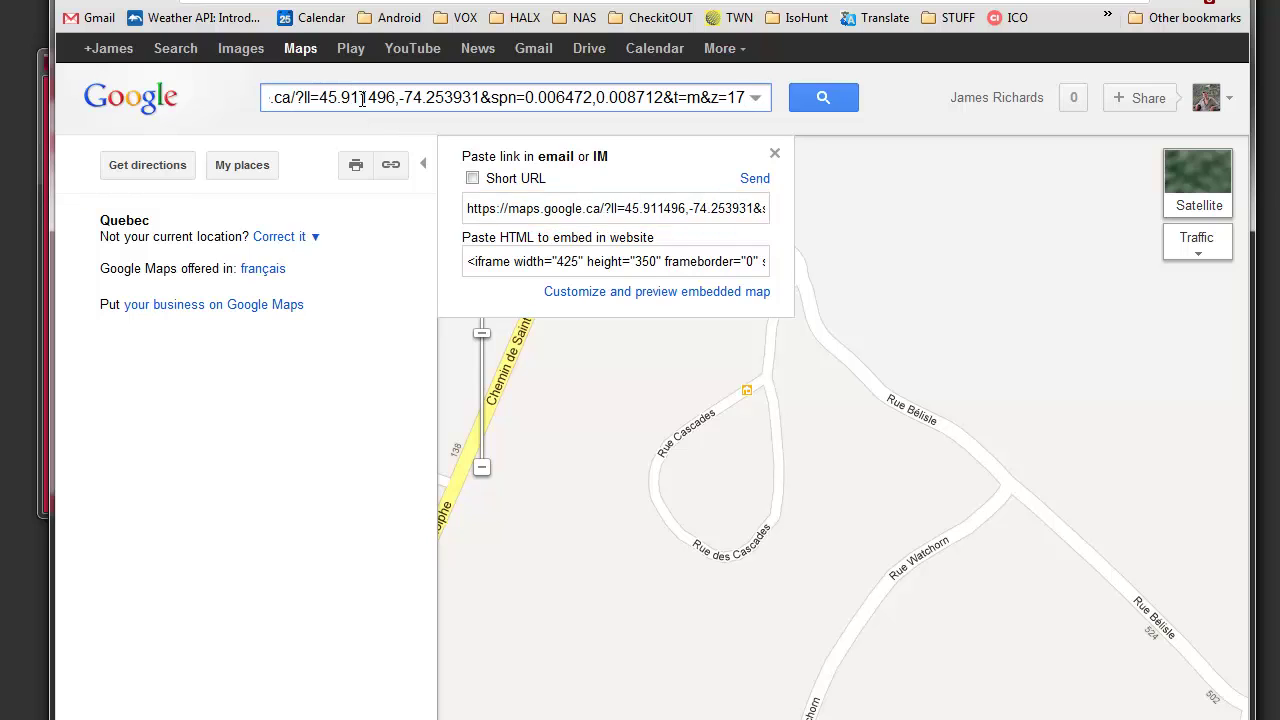
pyautogui.moveTo(320, 97); pyautogui.dragTo(180, 103)
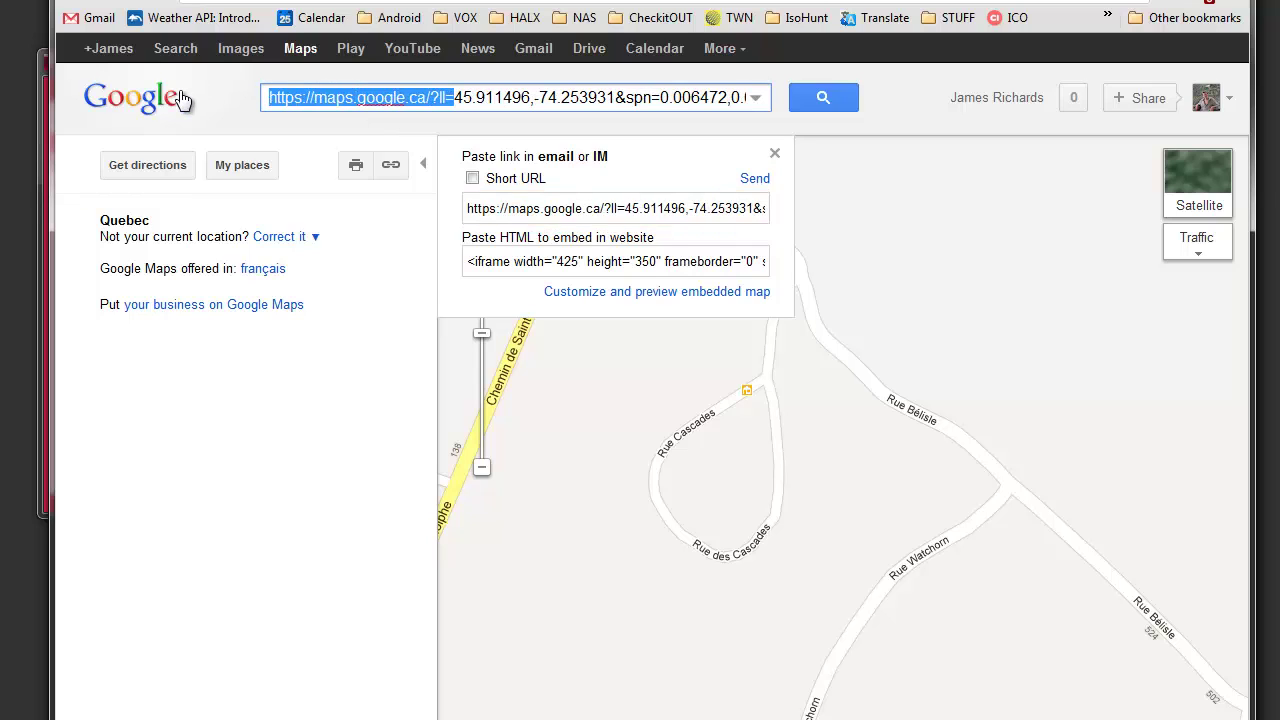
pyautogui.press('Delete')
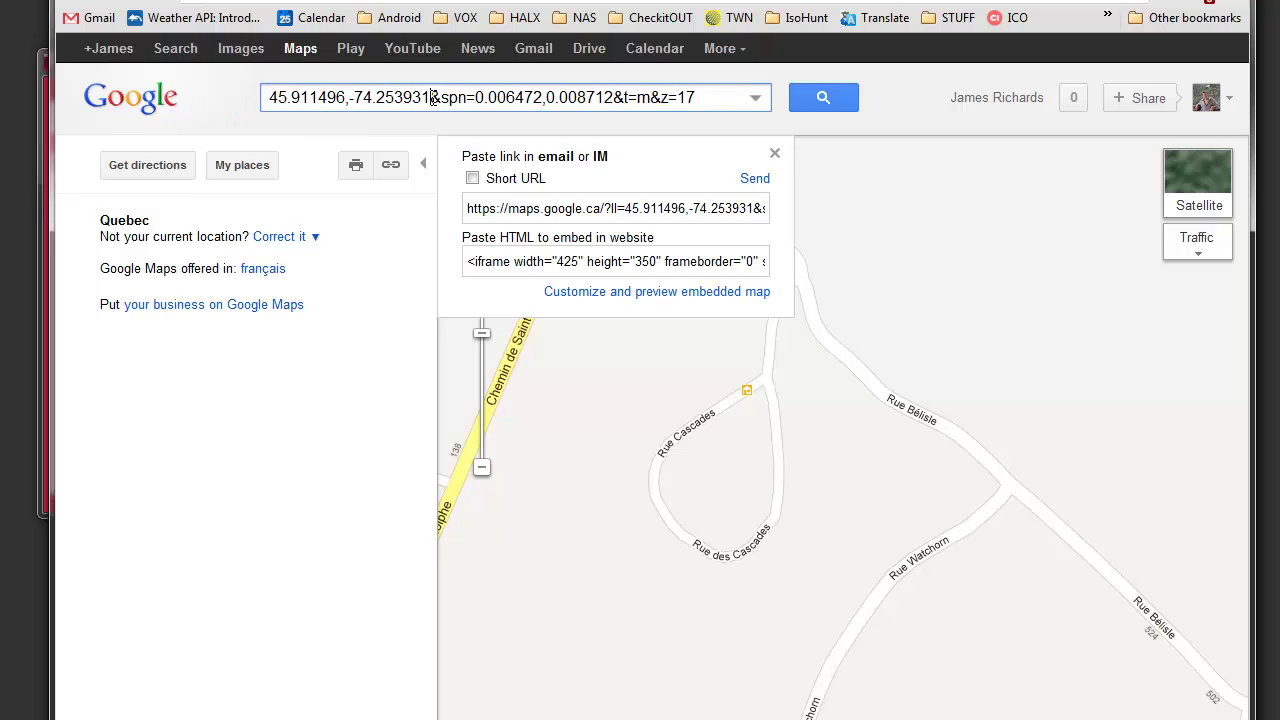
pyautogui.moveTo(430, 97); pyautogui.dragTo(710, 95)
pyautogui.press('Delete')
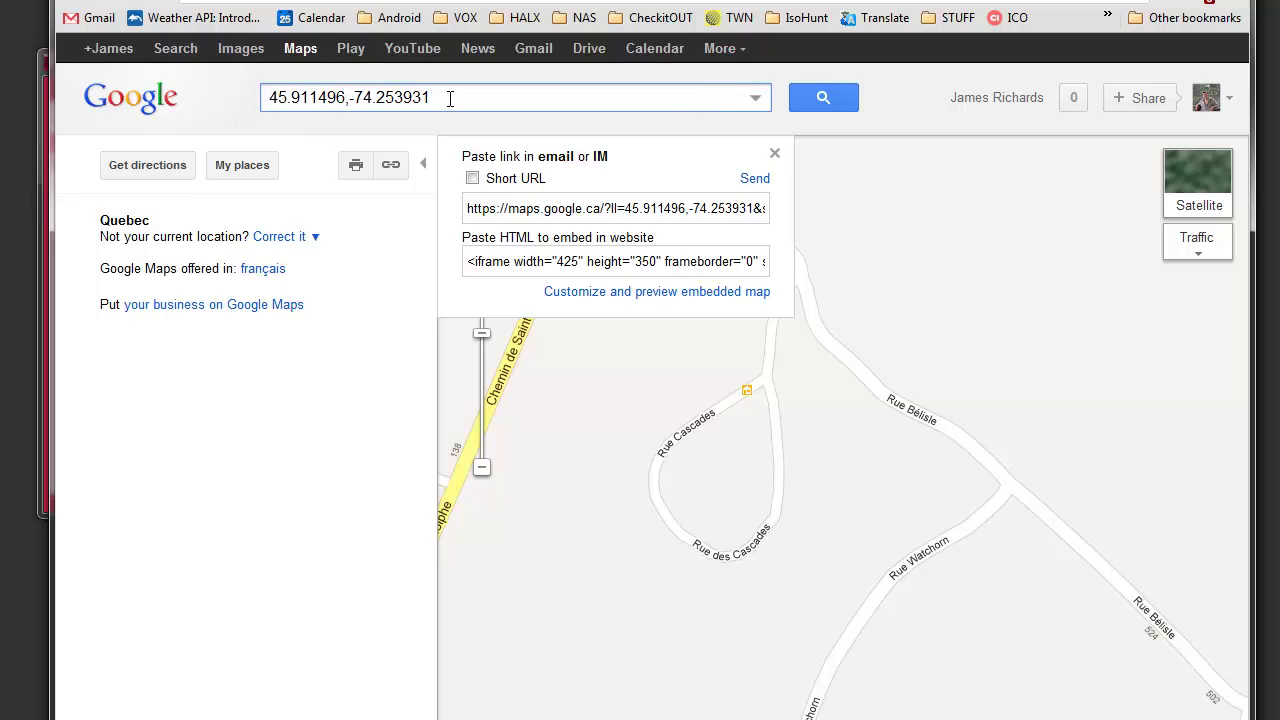
pyautogui.moveTo(449, 99); pyautogui.dragTo(218, 94)
pyautogui.hotkey('ctrl', 'c')
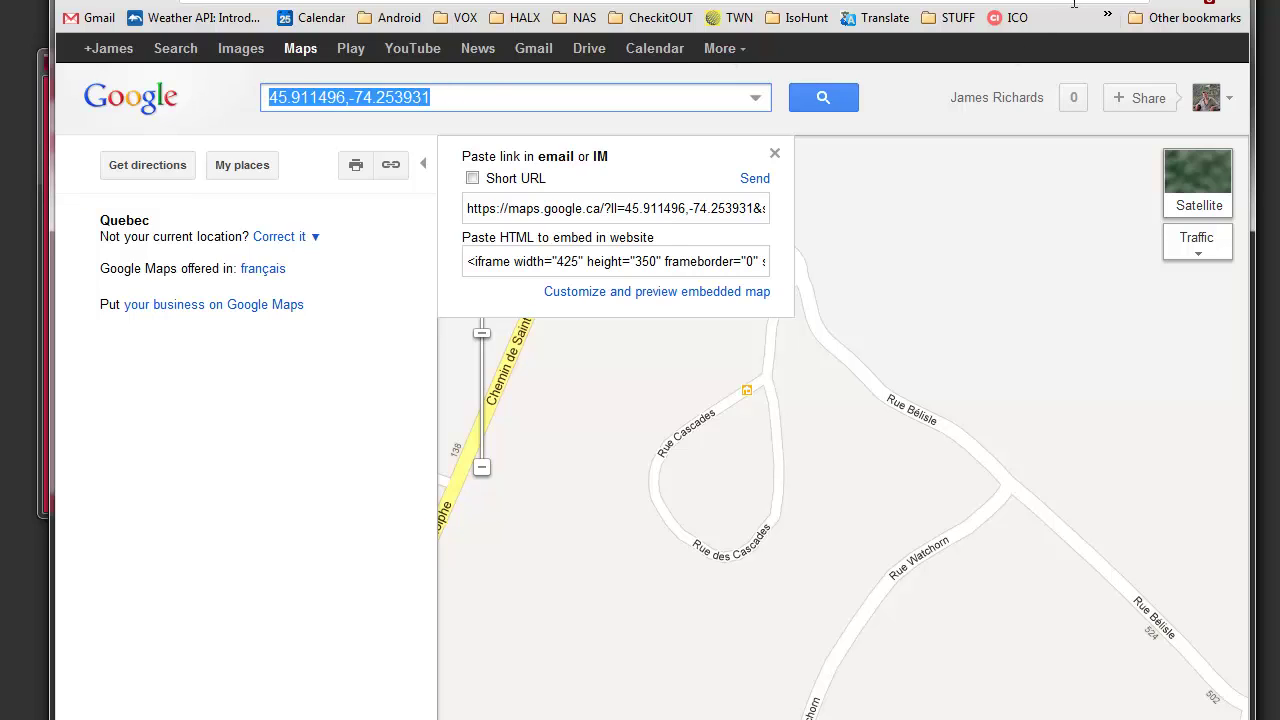
# Try the coordinates and CANADA/St-Jovite as WUnder Location, settling on CANADA/Morin-Height
pyautogui.hotkey('alt', 'Tab')
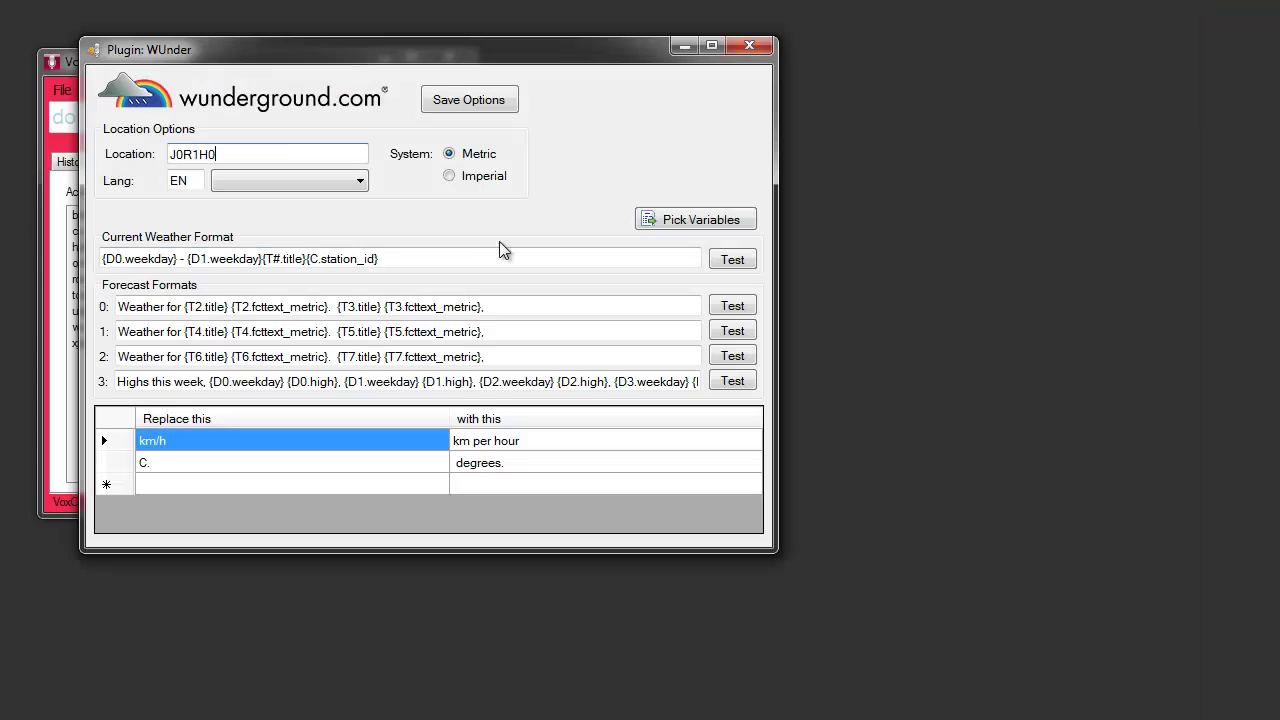
pyautogui.doubleClick(194, 156)
pyautogui.hotkey('ctrl', 'v')
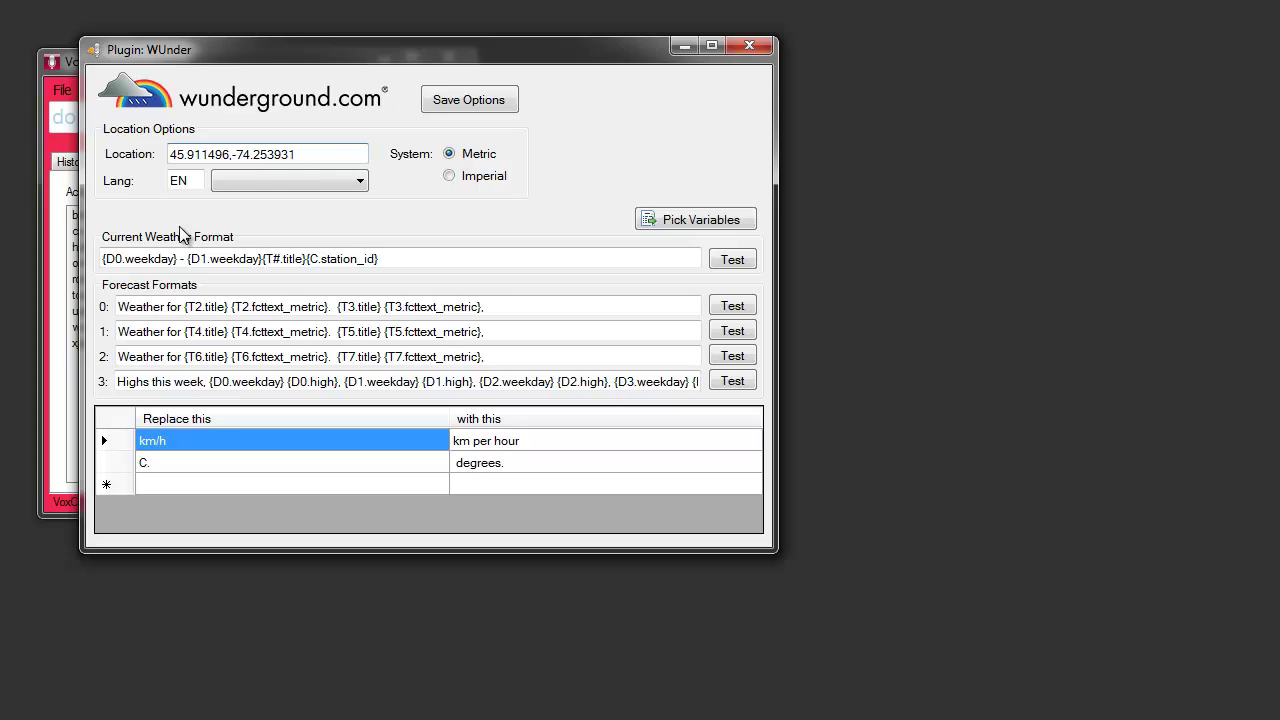
pyautogui.press('Tab')
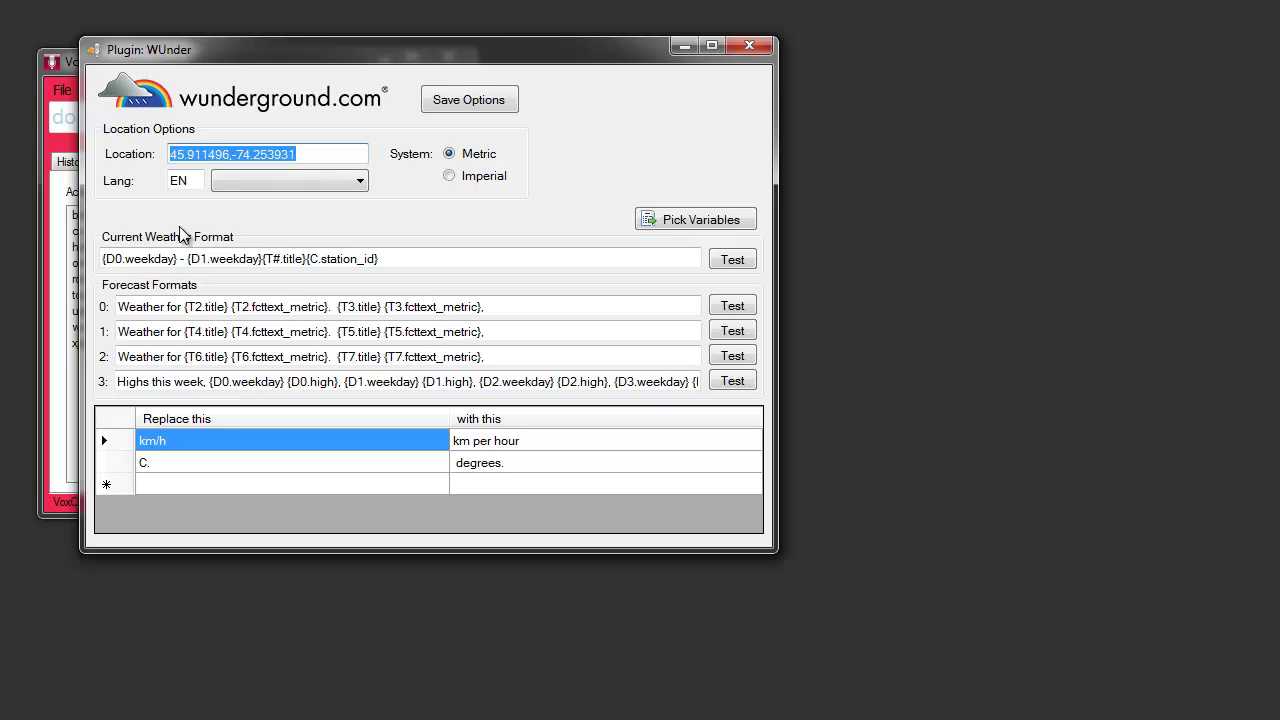
pyautogui.write('CANADA')
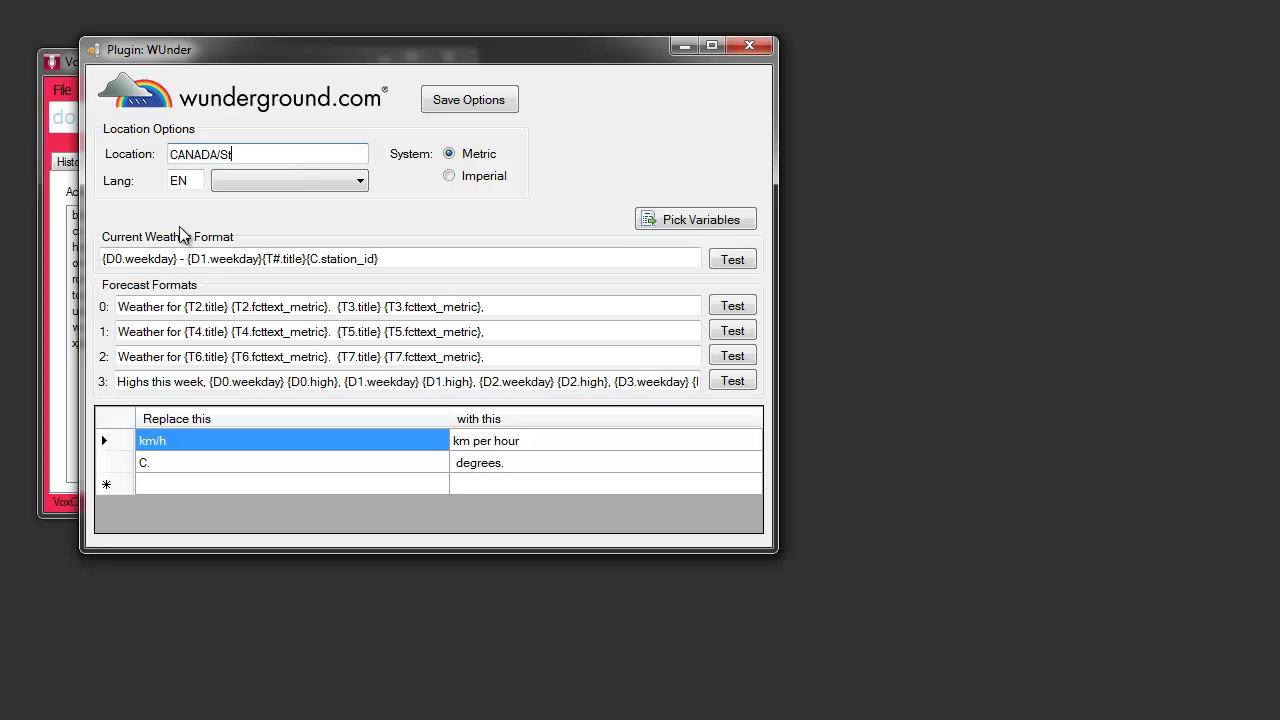
pyautogui.write('/St-Jovite')
pyautogui.press('BackSpace')
pyautogui.press('BackSpace')
pyautogui.press('BackSpace')
pyautogui.press('BackSpace')
pyautogui.press('BackSpace')
pyautogui.press('BackSpace')
pyautogui.press('BackSpace')
pyautogui.press('BackSpace')
pyautogui.write('Morin-Height')
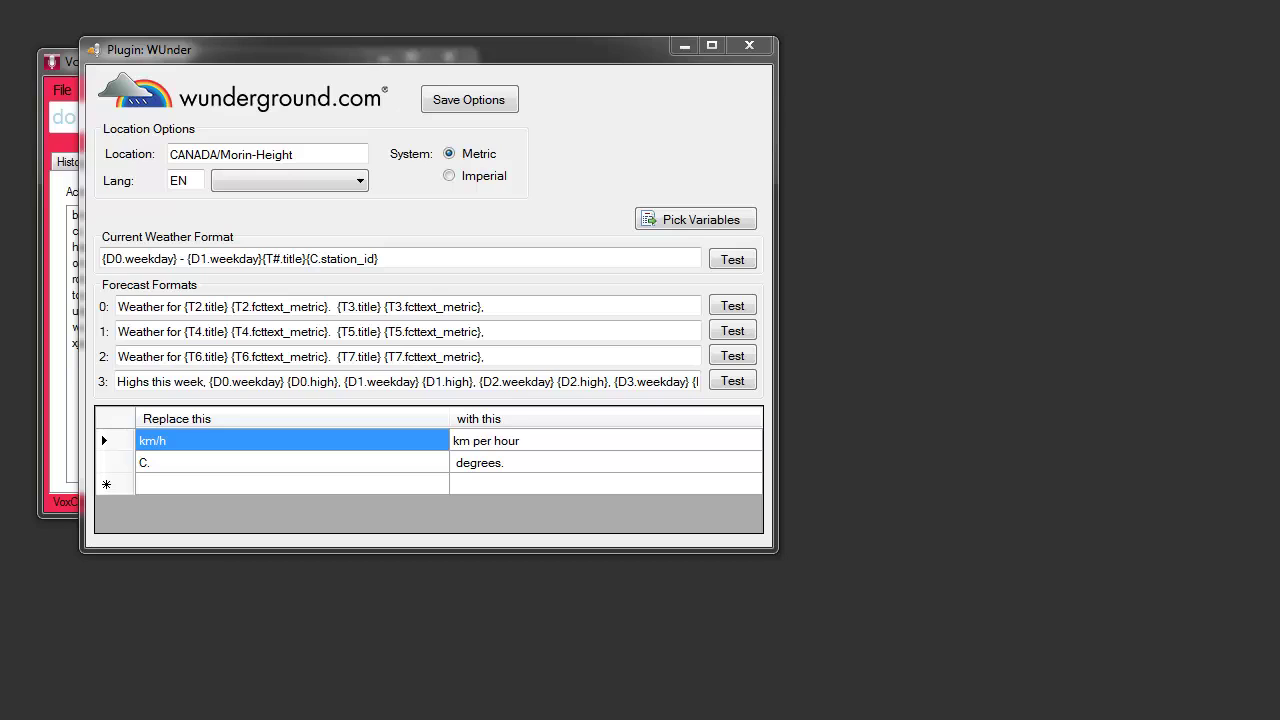
# Search Weather Underground for the postal code to find Morin-Heights, Quebec
pyautogui.click(304, 111)
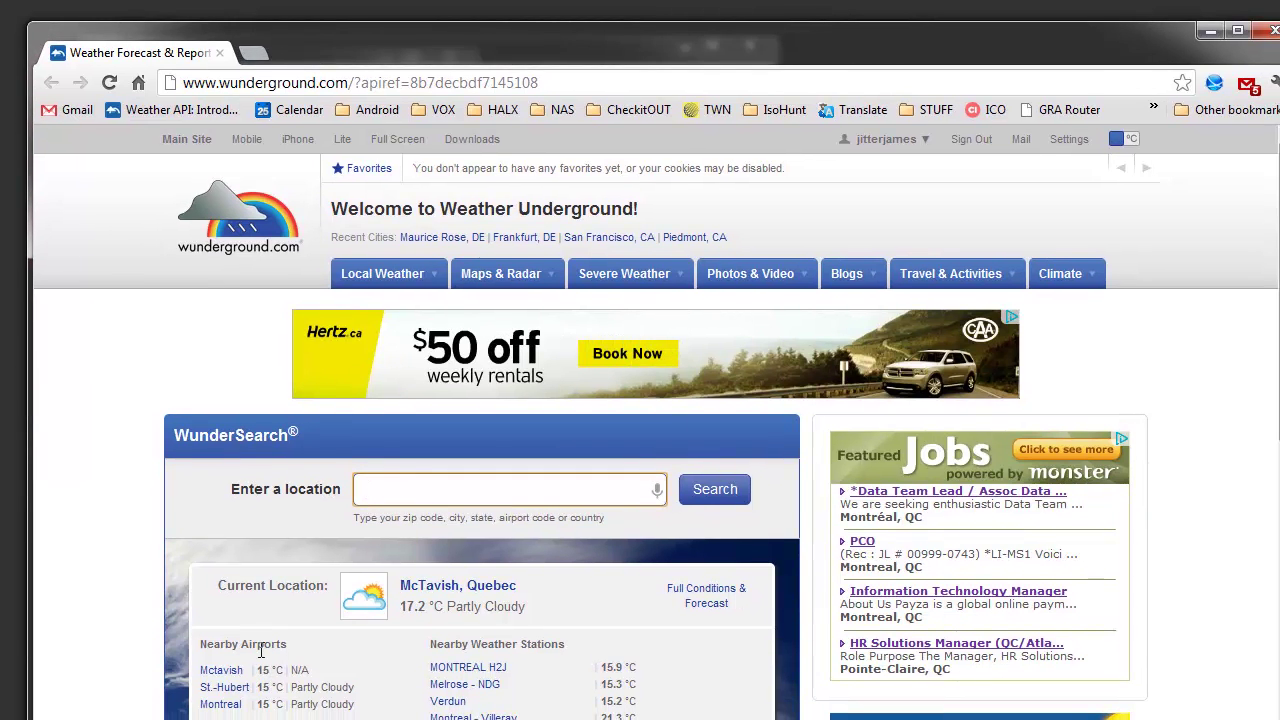
pyautogui.write('j0r1h0')
pyautogui.press('Return')
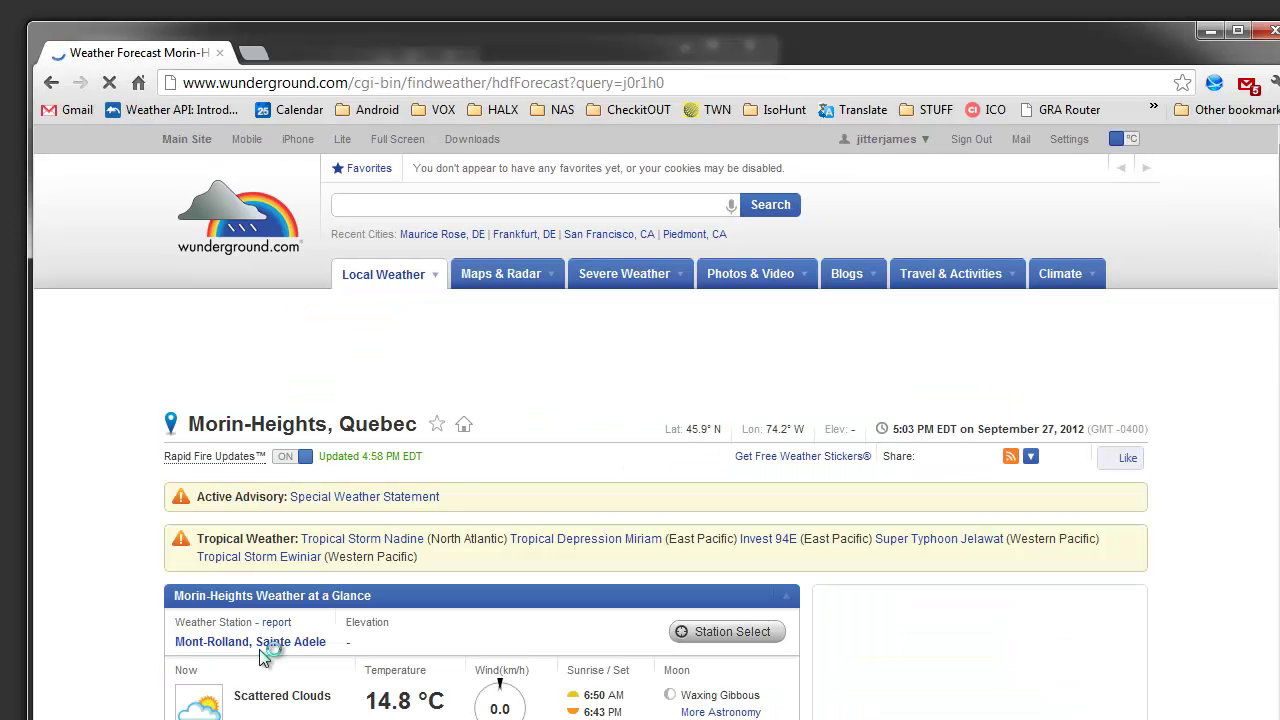
pyautogui.scroll(-2, 320, 637)
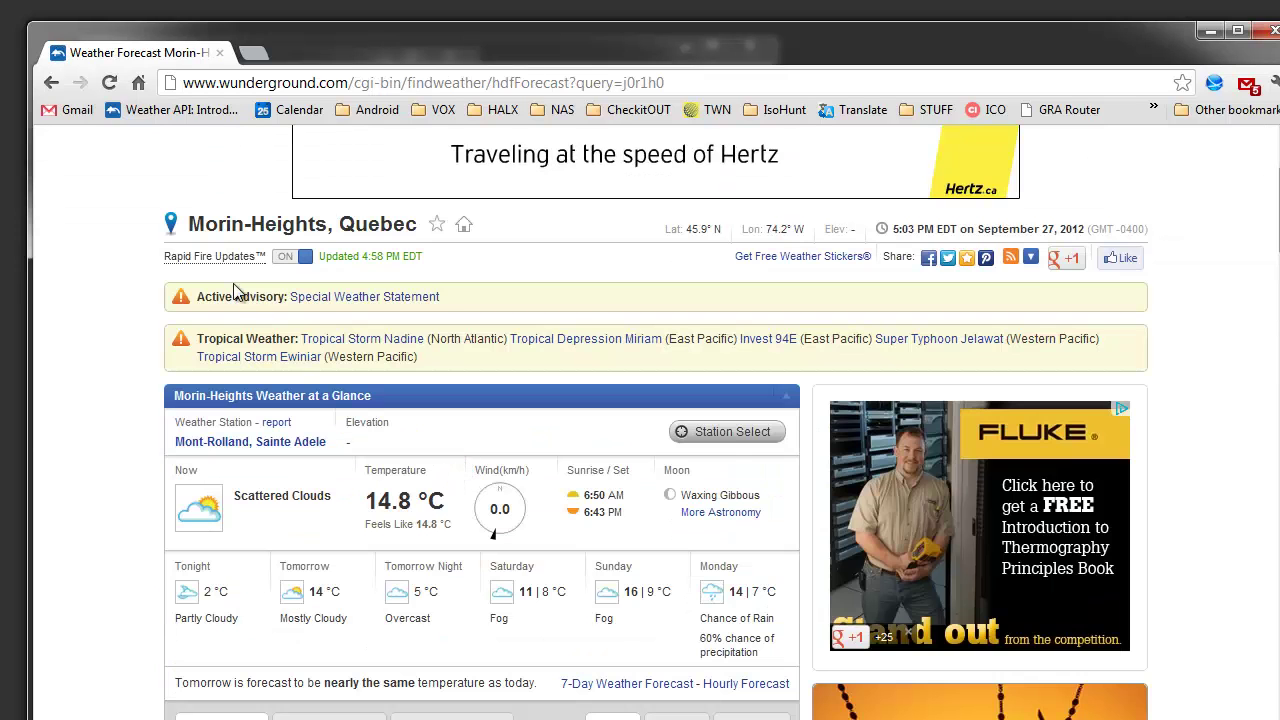
pyautogui.moveTo(183, 230); pyautogui.dragTo(450, 226)
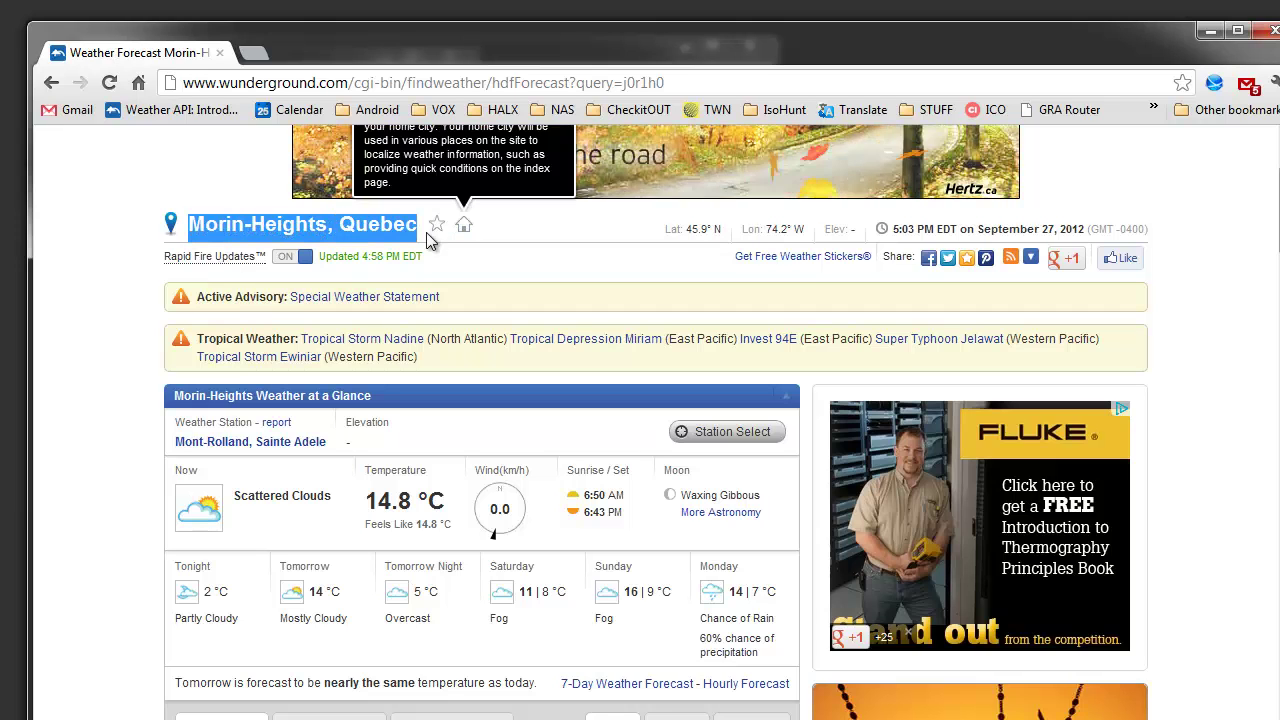
# Pick the Morin-Heights station, open its history page, and select IQUEBECM27 in the address
pyautogui.click(718, 432)
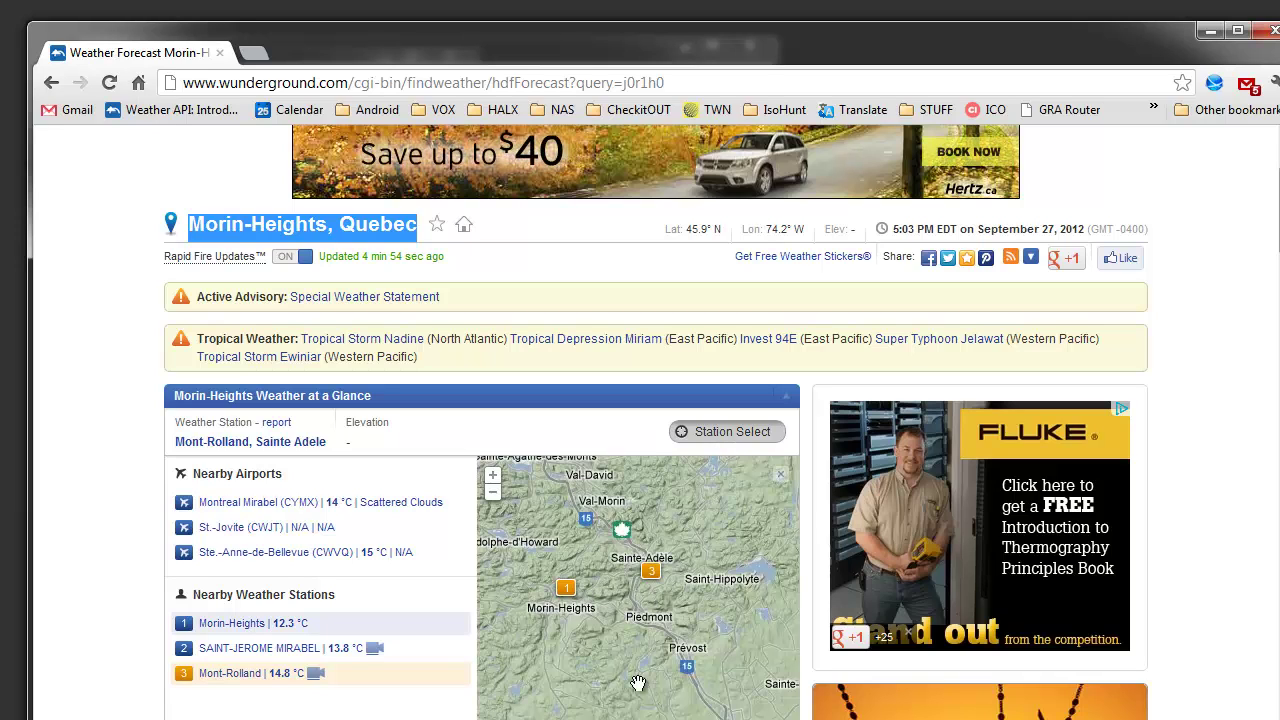
pyautogui.click(566, 591)
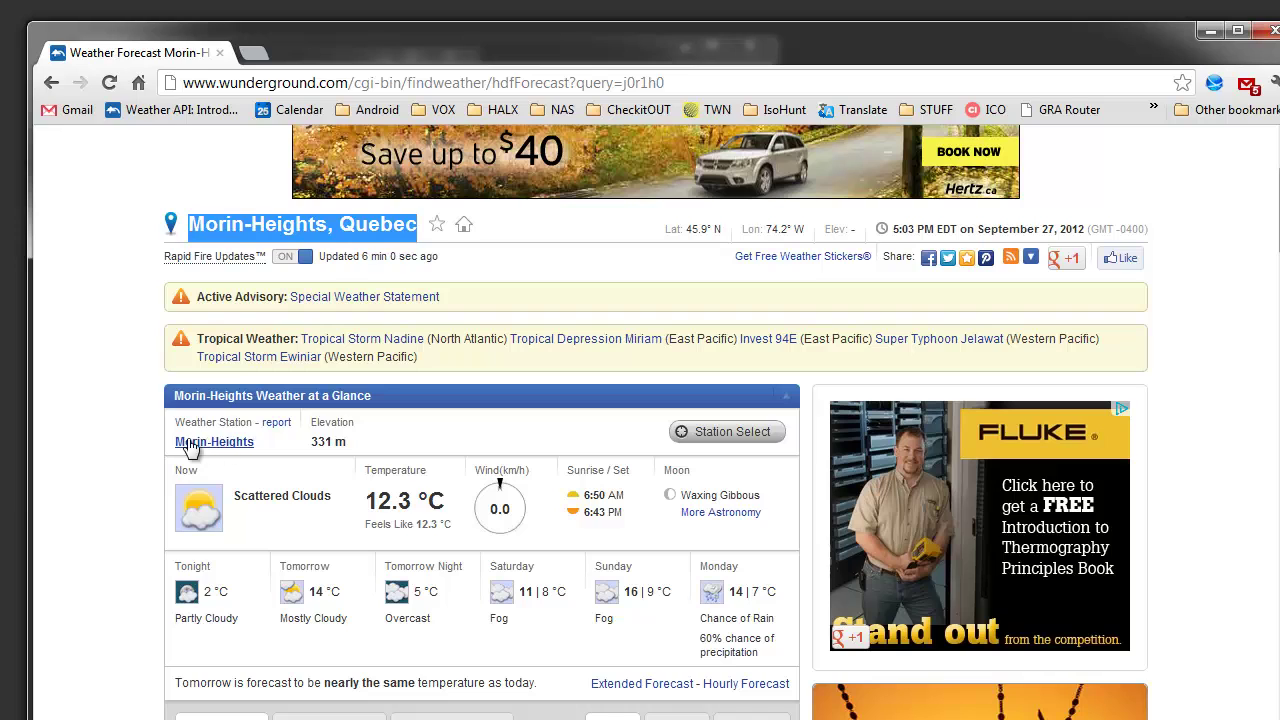
pyautogui.click(218, 448)
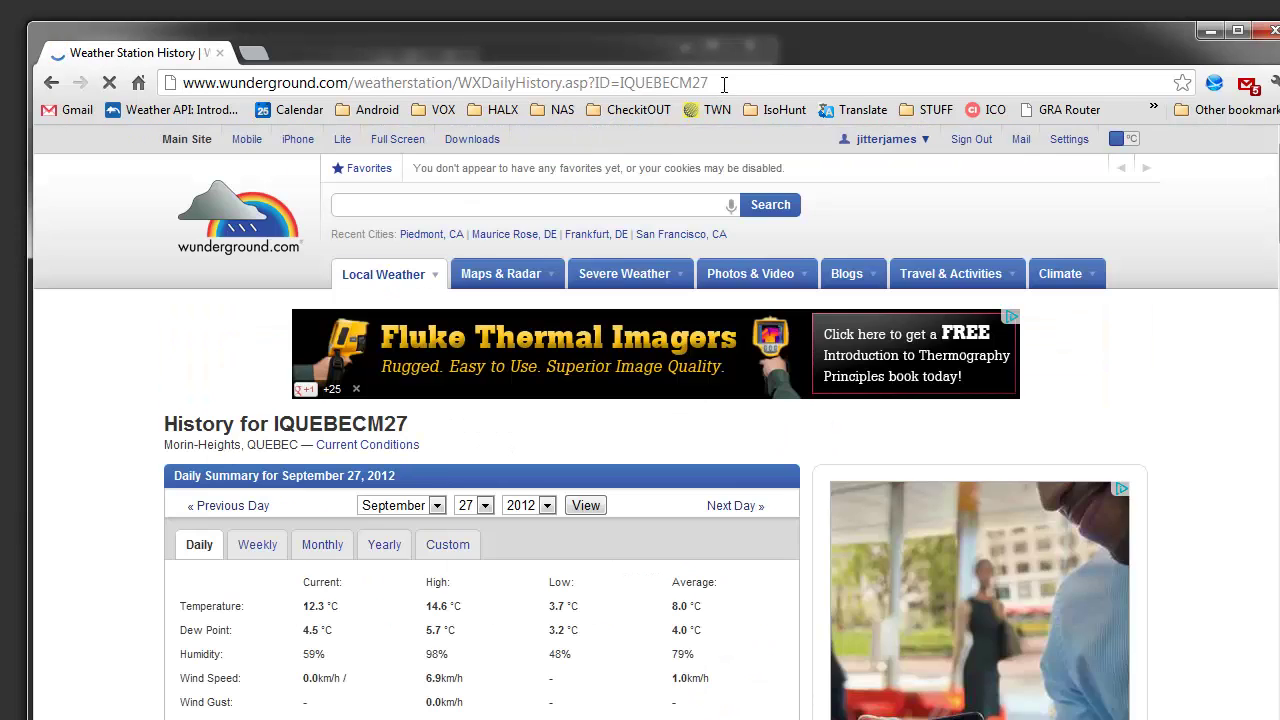
pyautogui.moveTo(714, 82); pyautogui.dragTo(622, 82)
pyautogui.hotkey('ctrl', 'c')
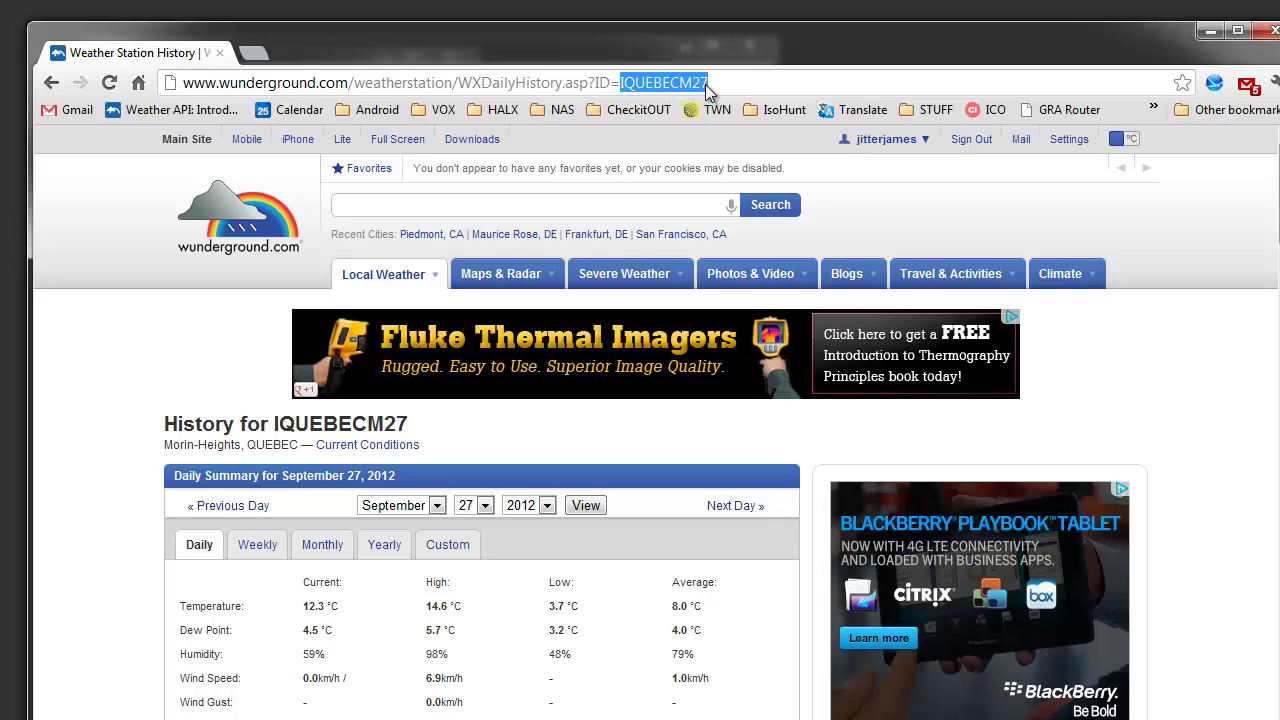
pyautogui.moveTo(782, 48); pyautogui.dragTo(814, 174)
pyautogui.moveTo(796, 113); pyautogui.dragTo(796, 115)
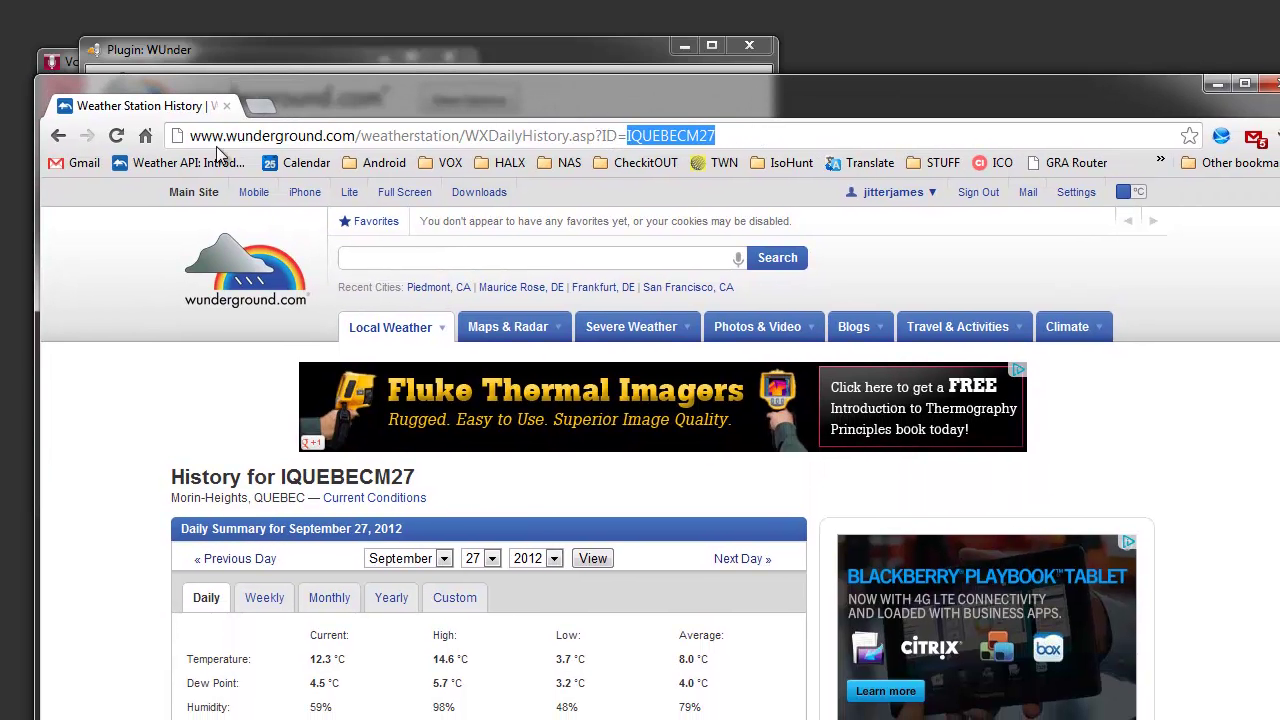
# Set the WUnder Location to pws:IQUEBECM27 and save the plugin options
pyautogui.moveTo(423, 85); pyautogui.dragTo(449, 557)
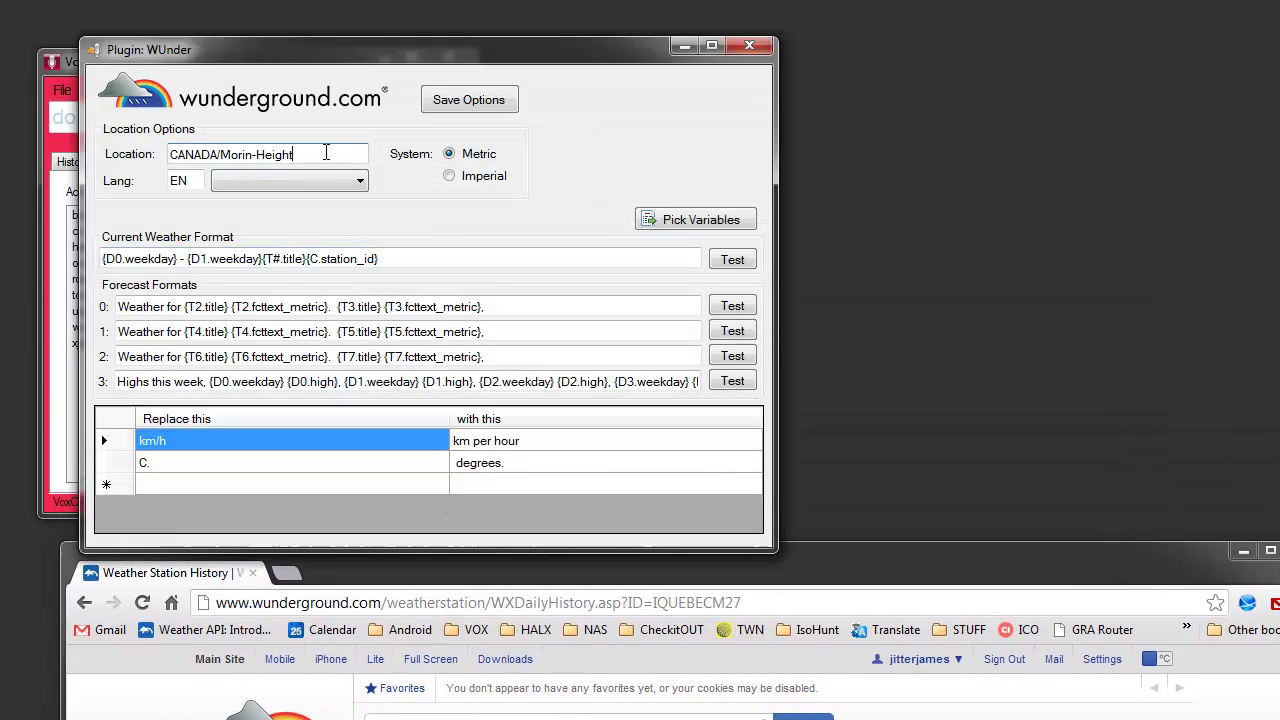
pyautogui.moveTo(323, 152); pyautogui.dragTo(90, 200)
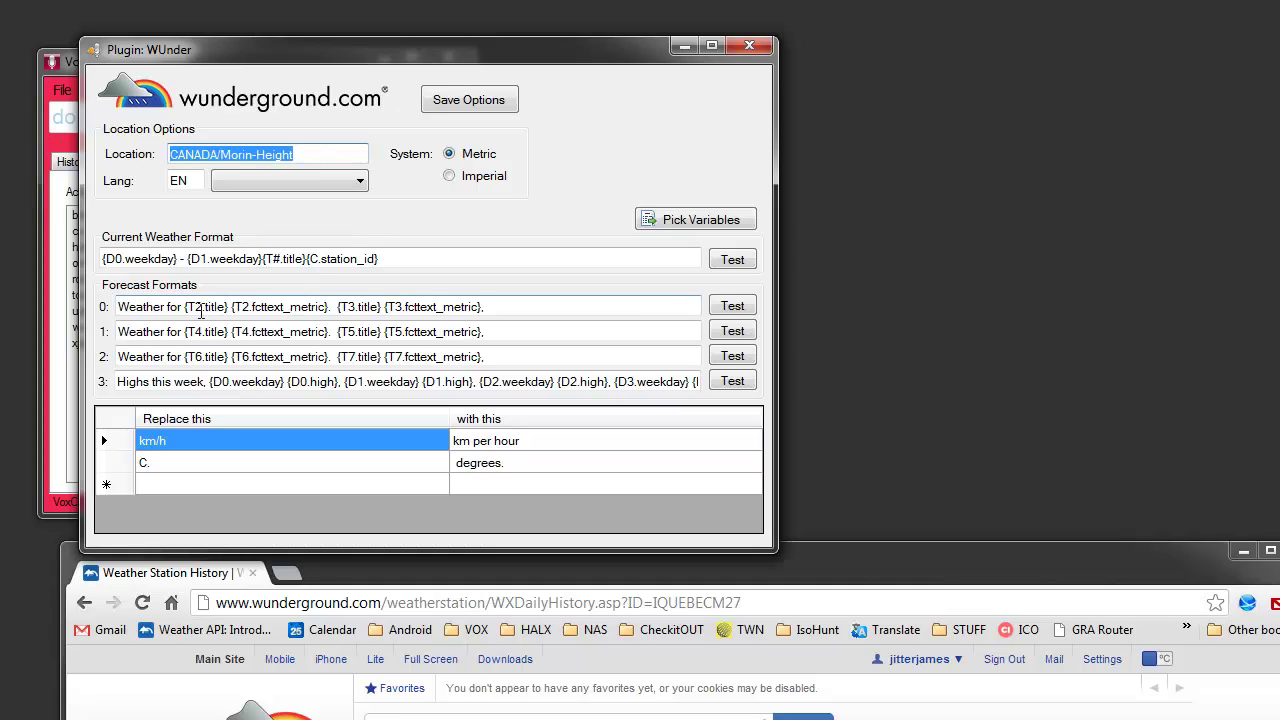
pyautogui.write('pws')
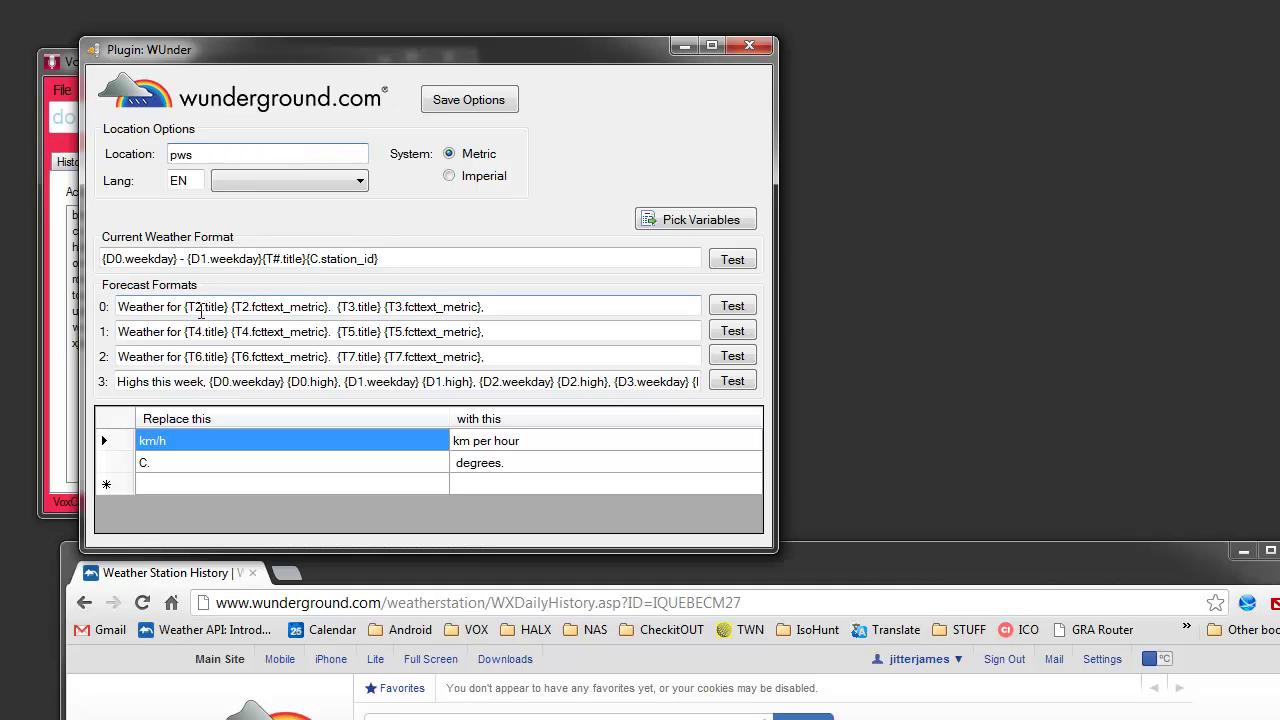
pyautogui.write(':')
pyautogui.hotkey('ctrl', 'v')
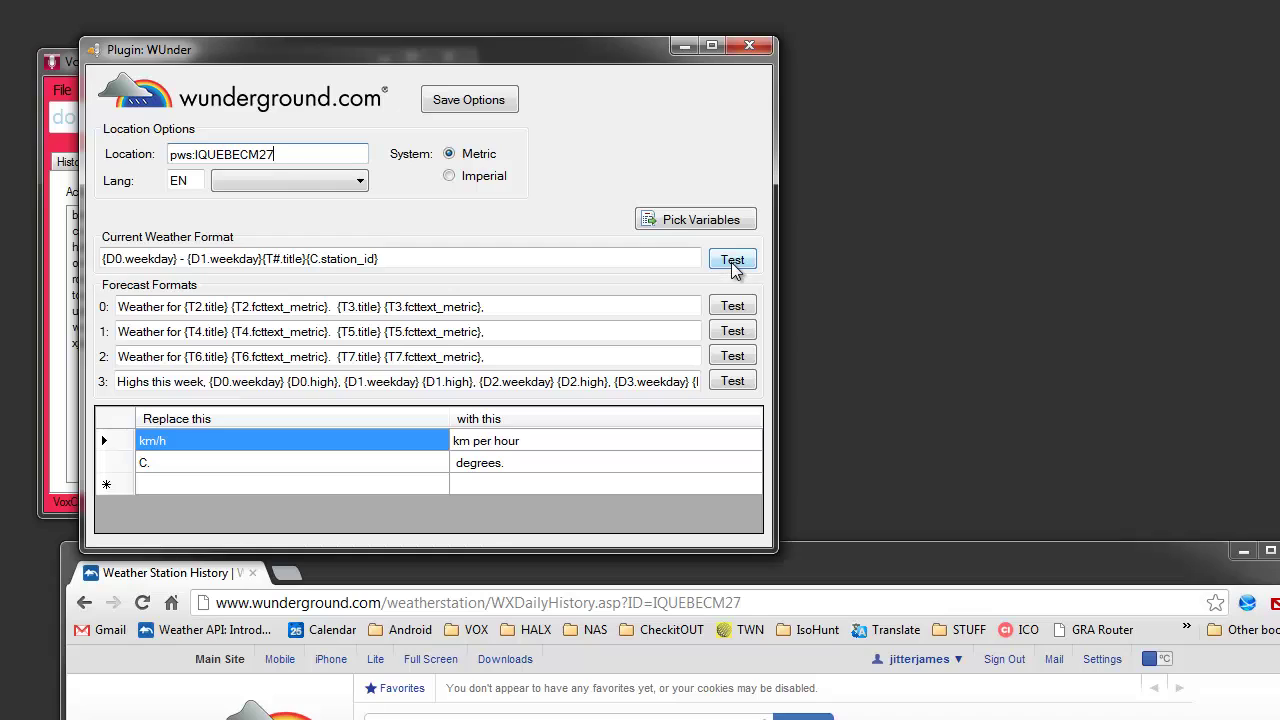
pyautogui.click(477, 103)
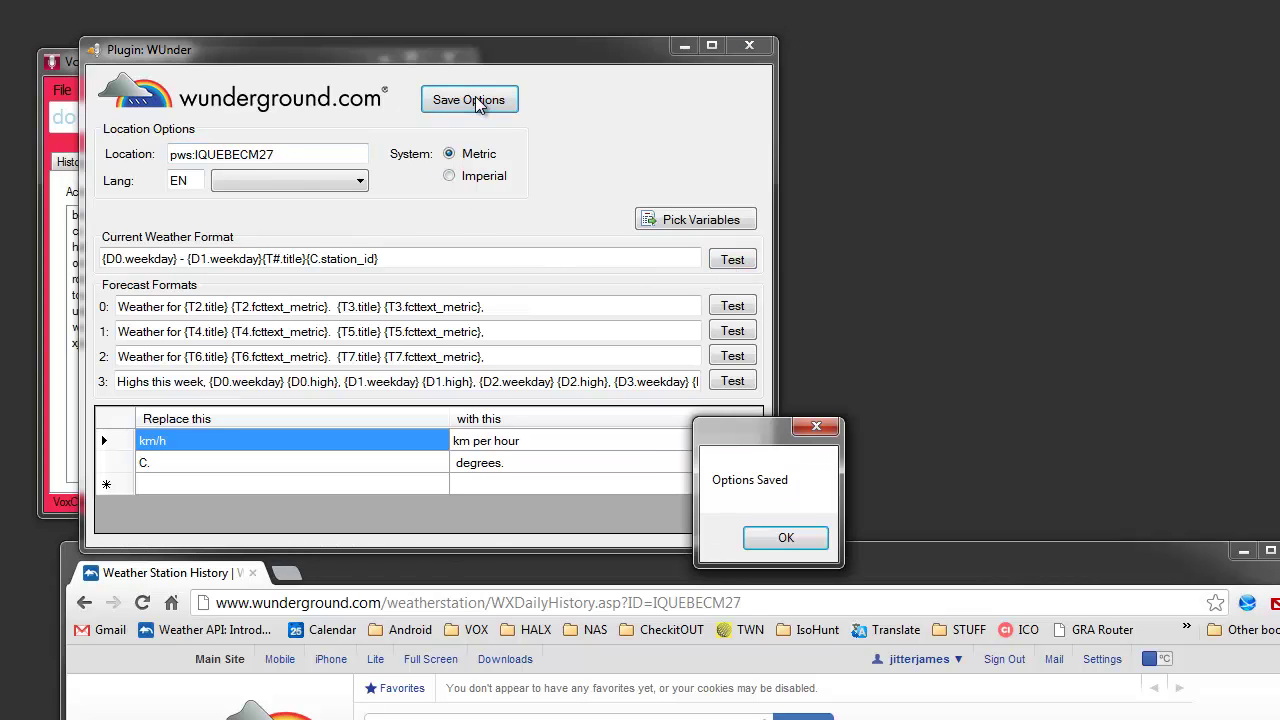
pyautogui.click(785, 538)
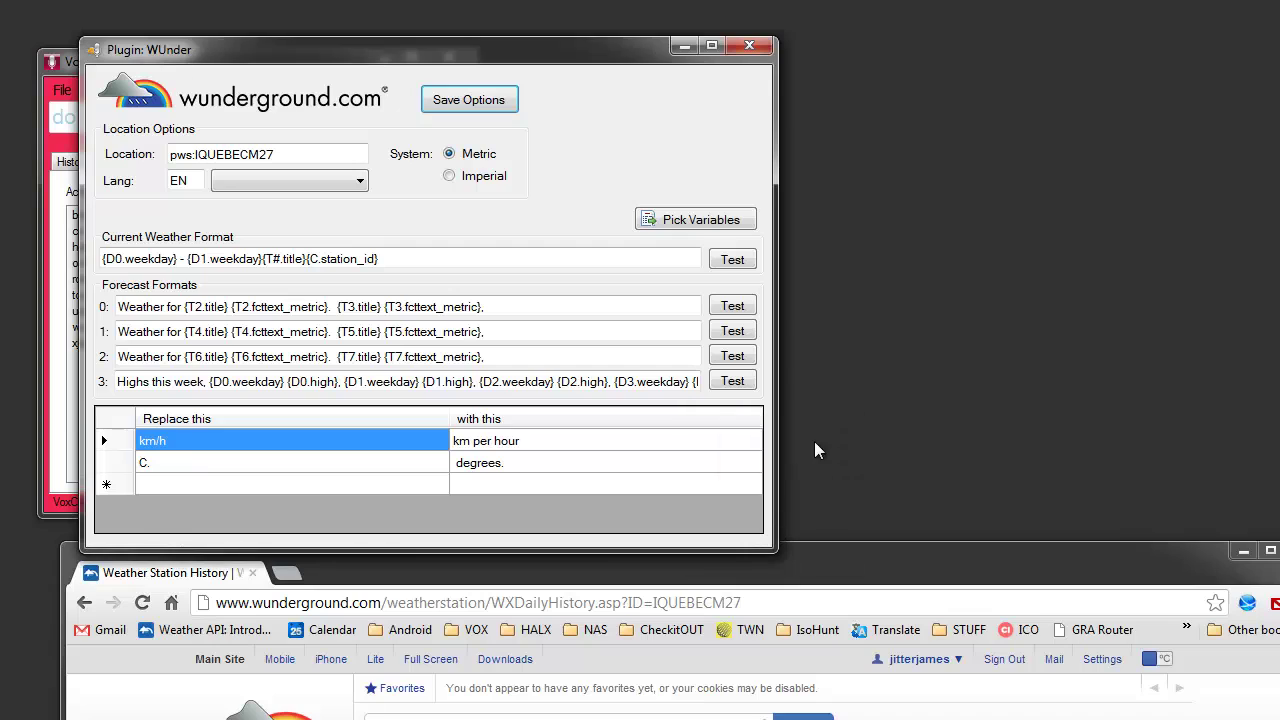
# Test the Current Weather Format and dismiss the result message
pyautogui.click(733, 261)
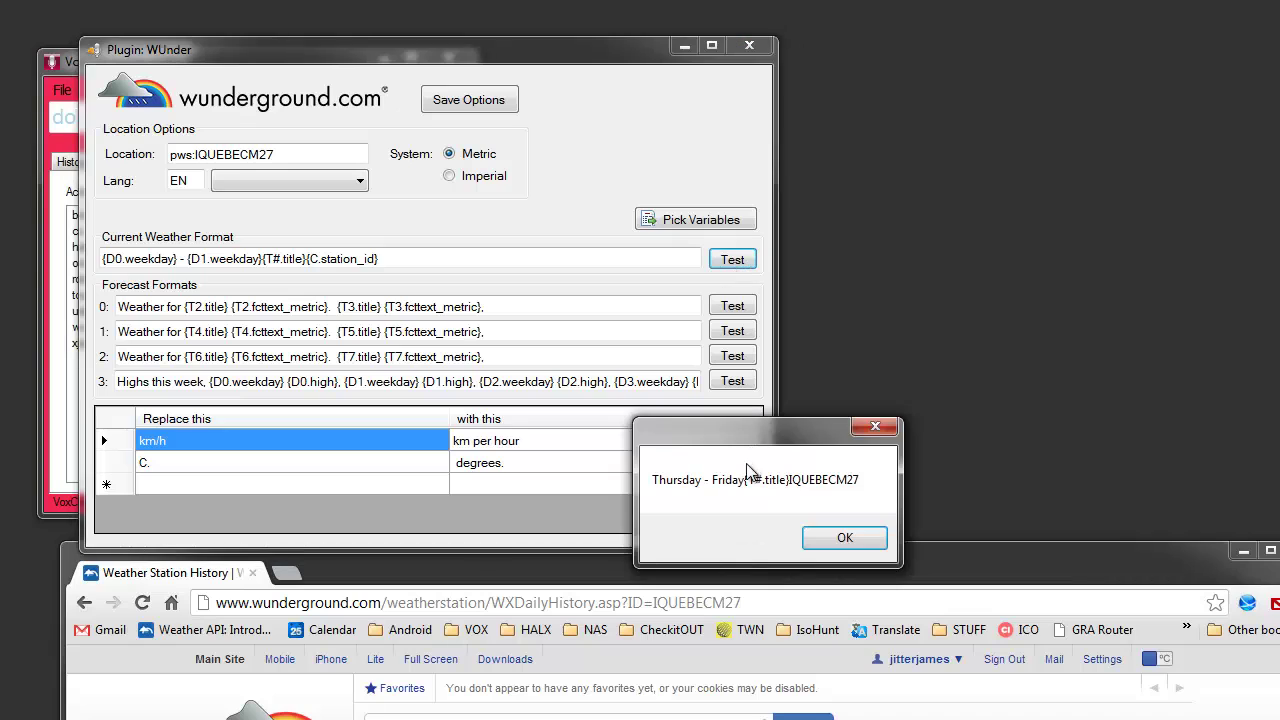
pyautogui.moveTo(750, 435); pyautogui.dragTo(669, 43)
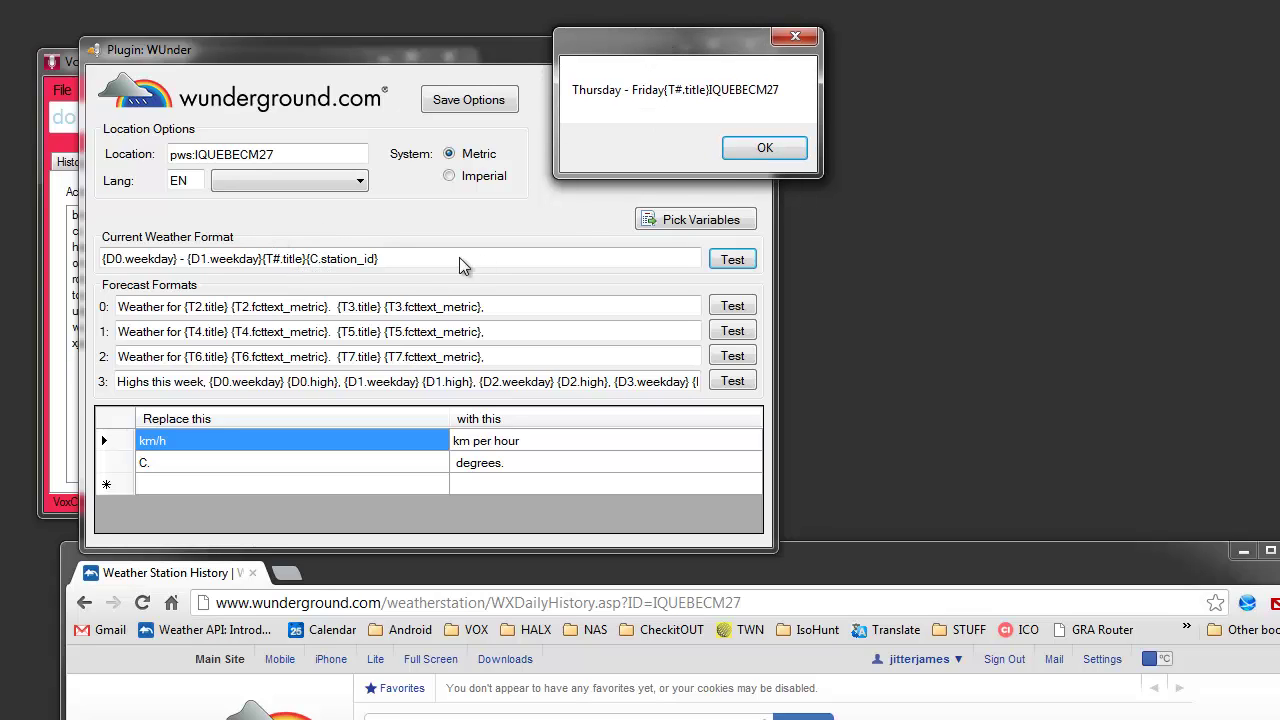
pyautogui.click(750, 152)
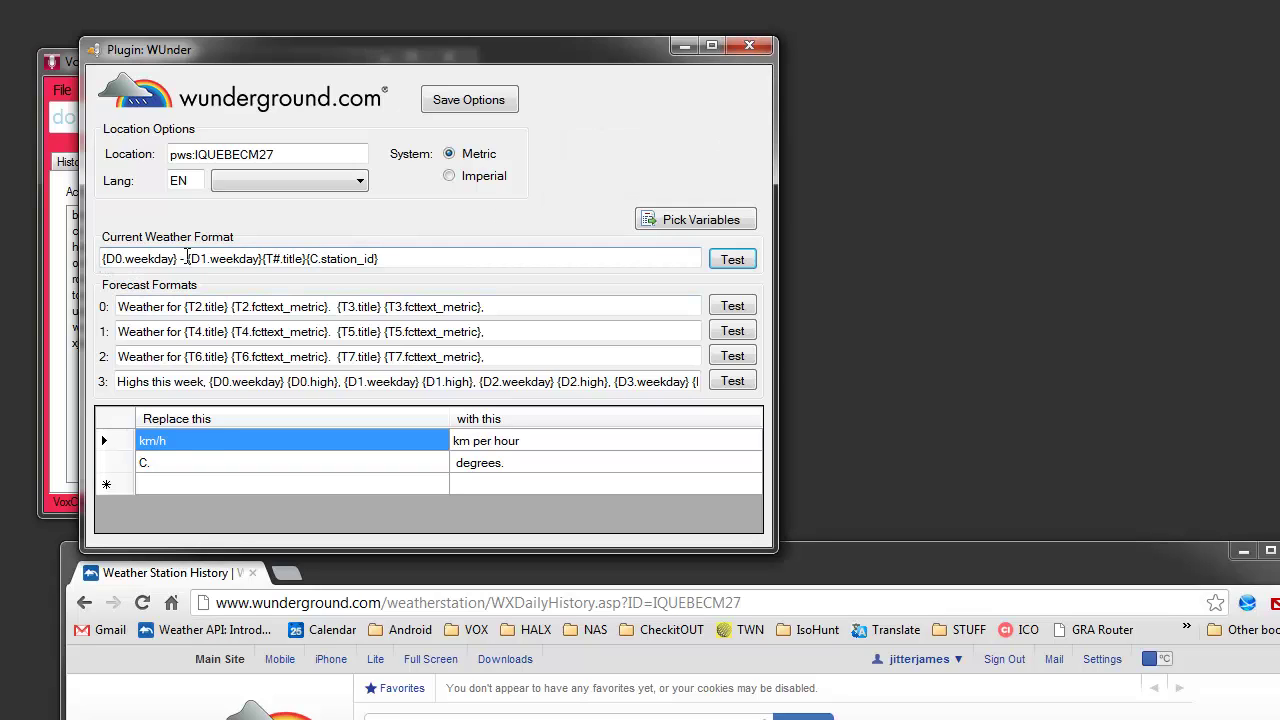
# Remove {T#.title} from the format, retest for 'Thursday - Friday IQUEBECM27', and minimize the browser
pyautogui.click(264, 258)
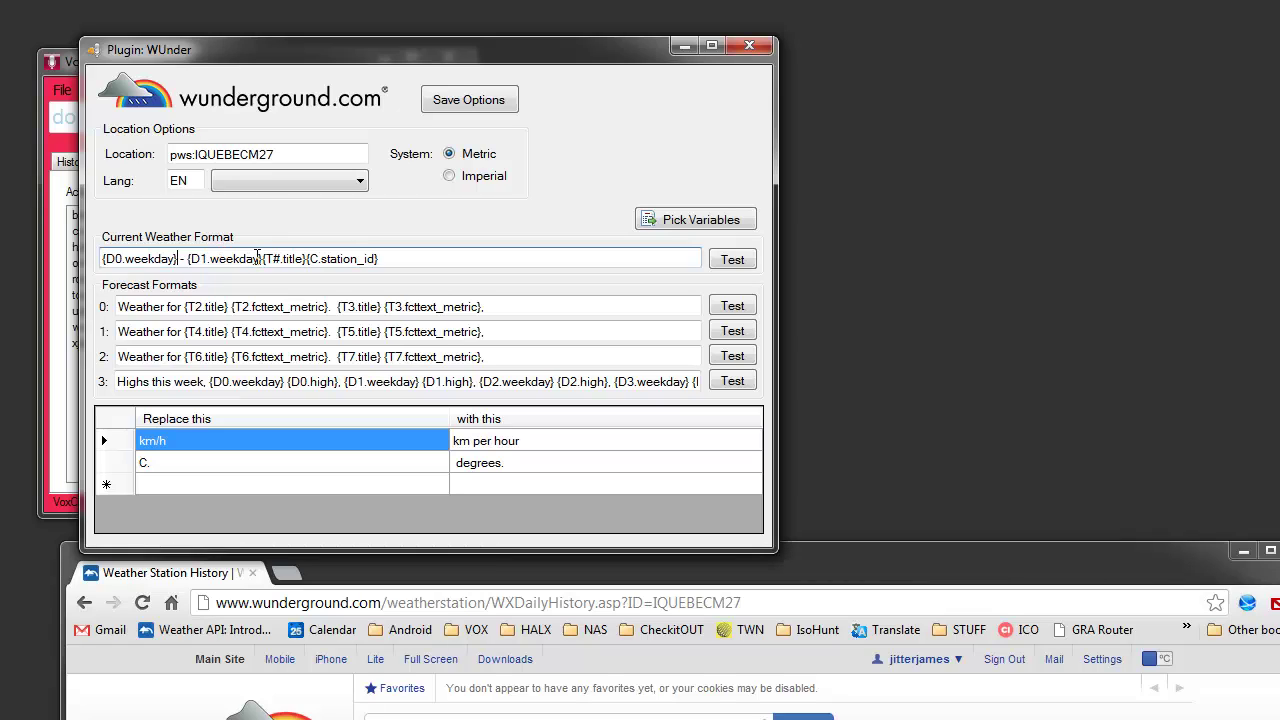
pyautogui.click(263, 257)
pyautogui.moveTo(108, 258); pyautogui.dragTo(123, 257)
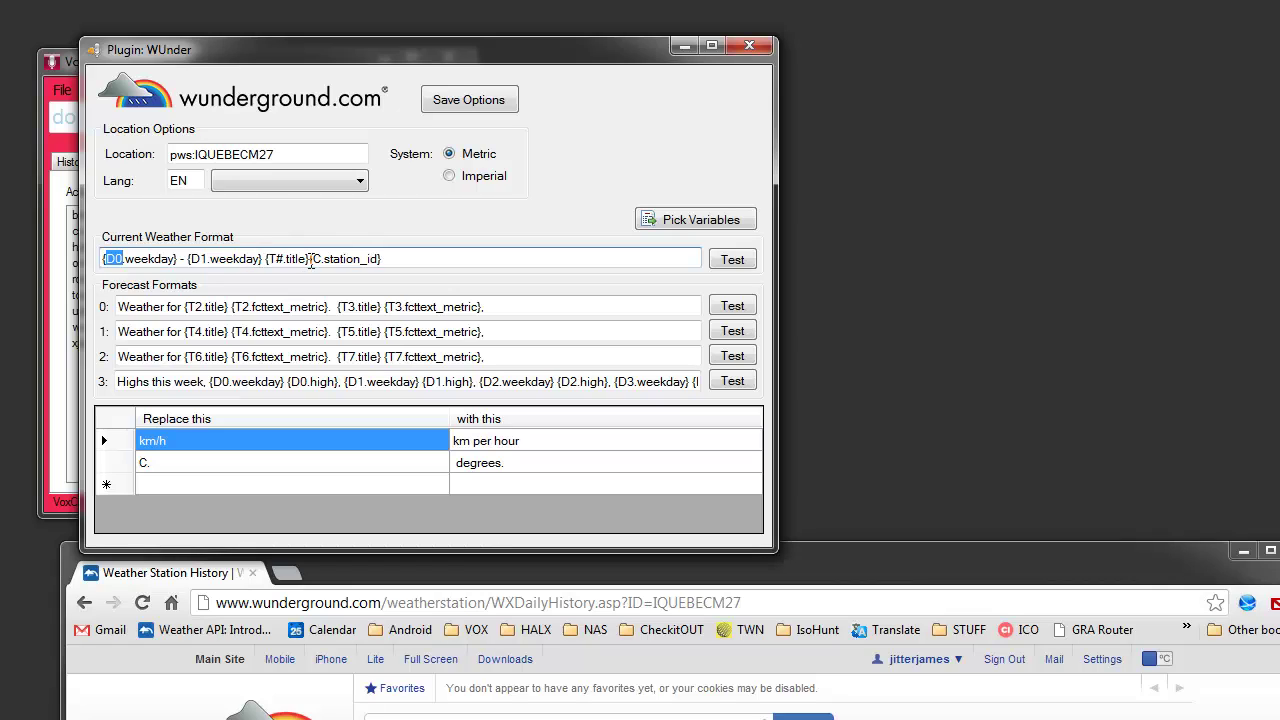
pyautogui.moveTo(312, 259); pyautogui.dragTo(266, 258)
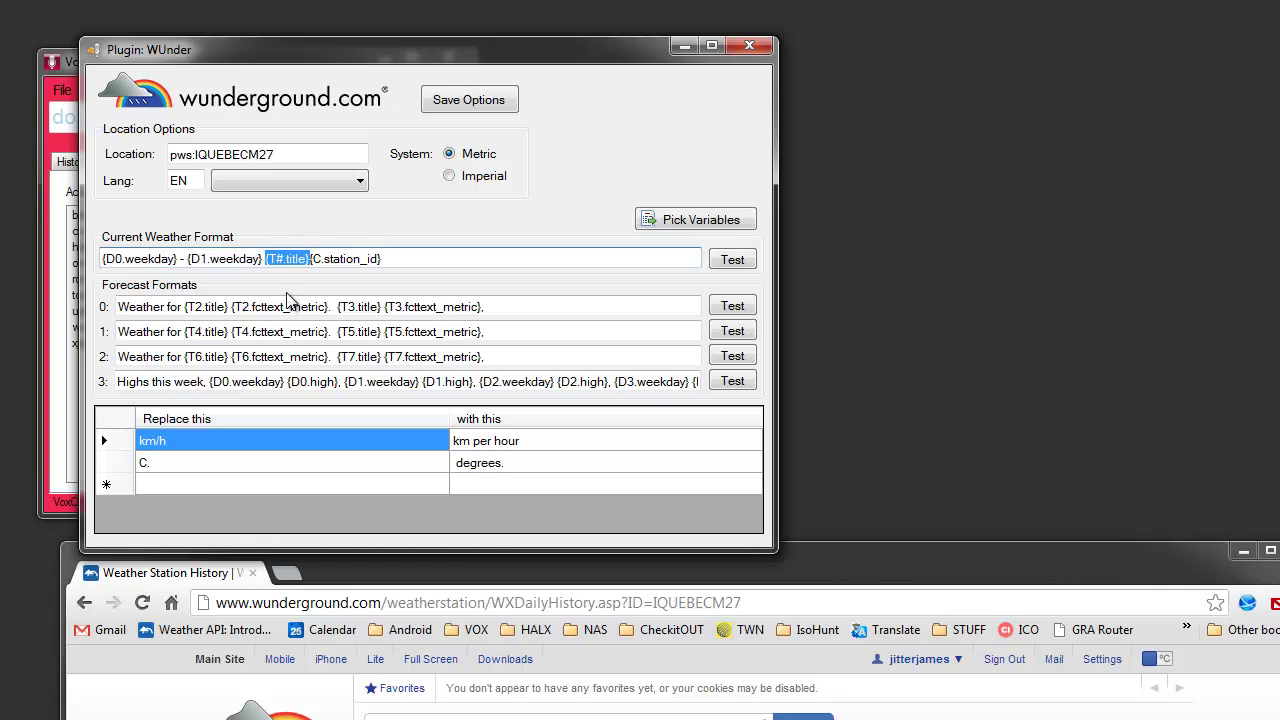
pyautogui.press('Delete')
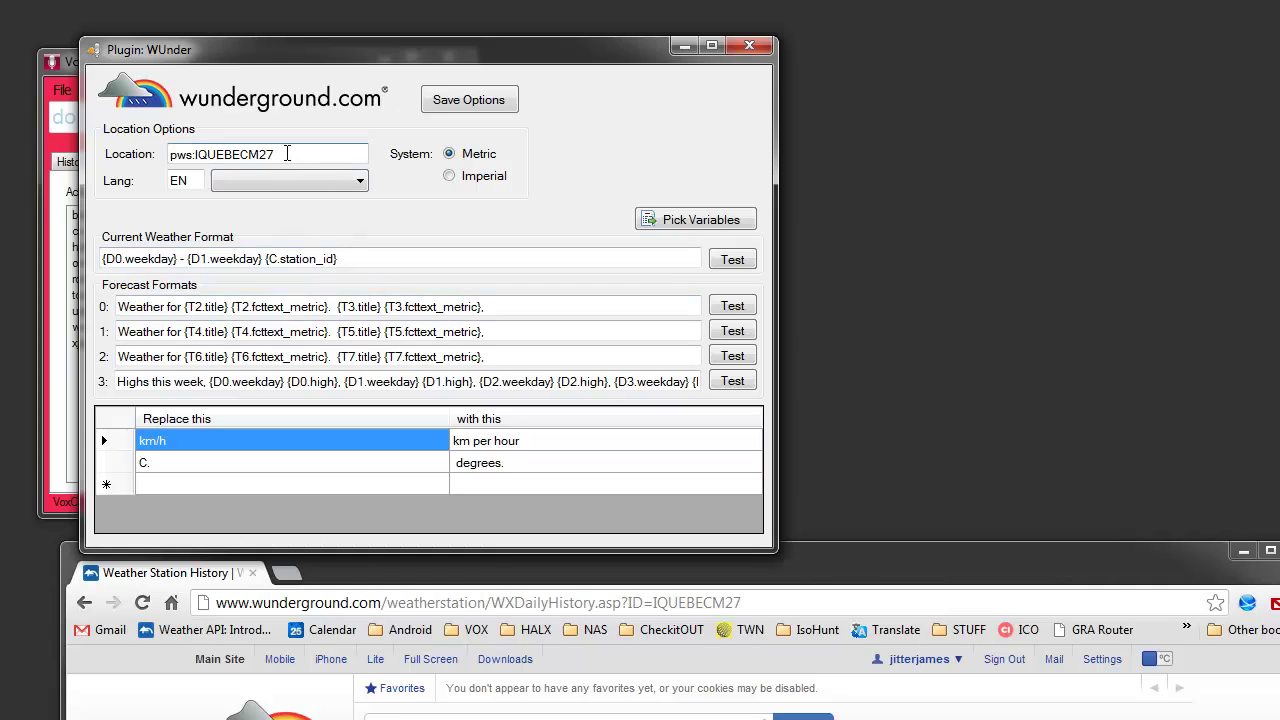
pyautogui.moveTo(286, 154); pyautogui.dragTo(193, 152)
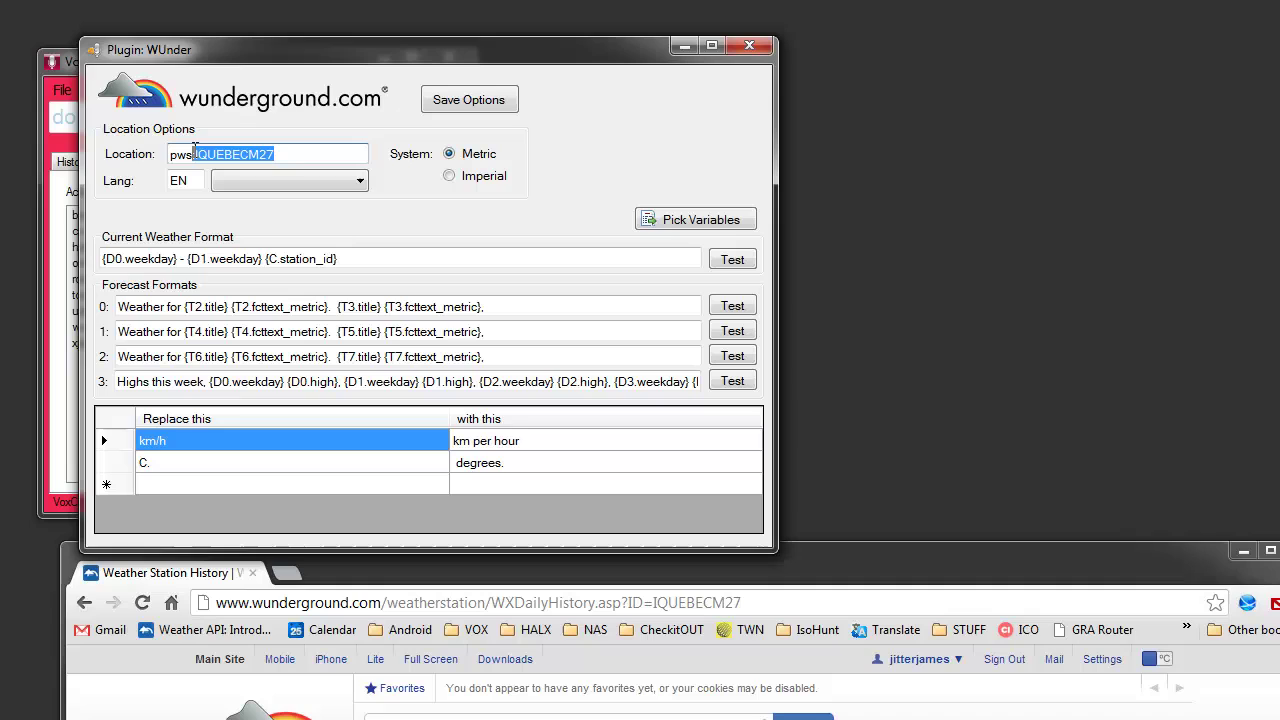
pyautogui.click(732, 260)
pyautogui.moveTo(754, 439); pyautogui.dragTo(485, 133)
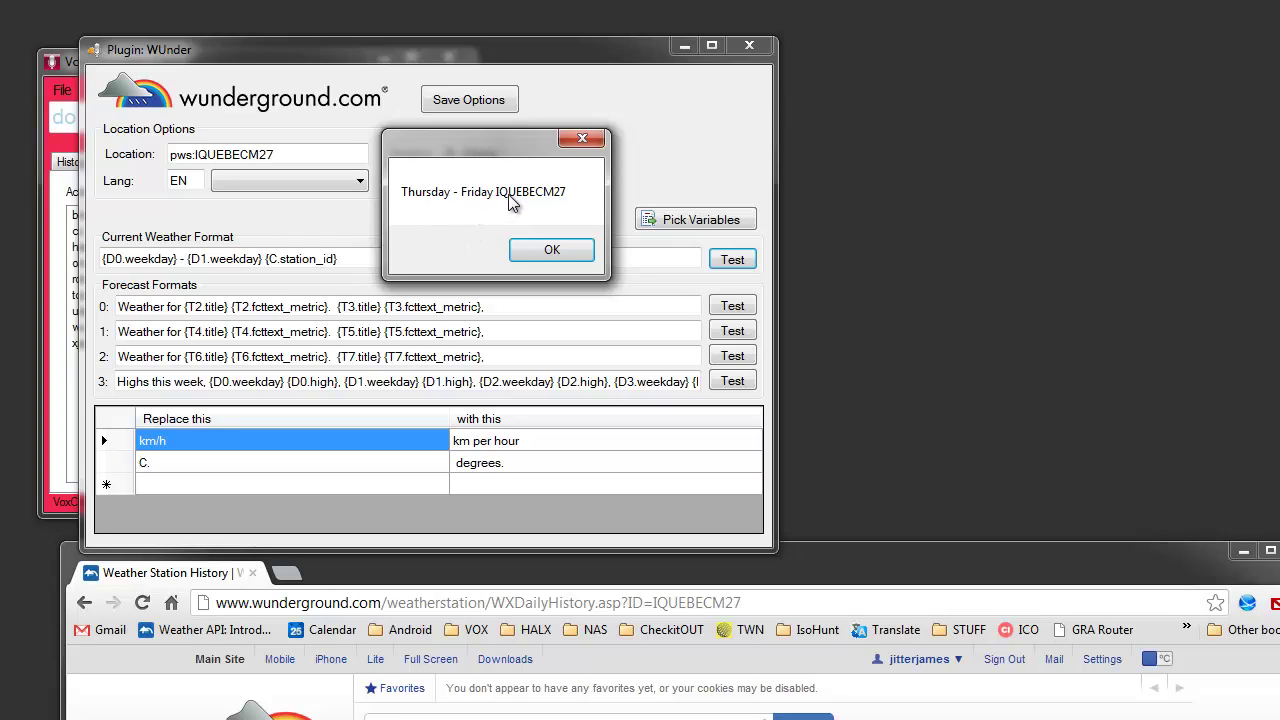
pyautogui.click(546, 253)
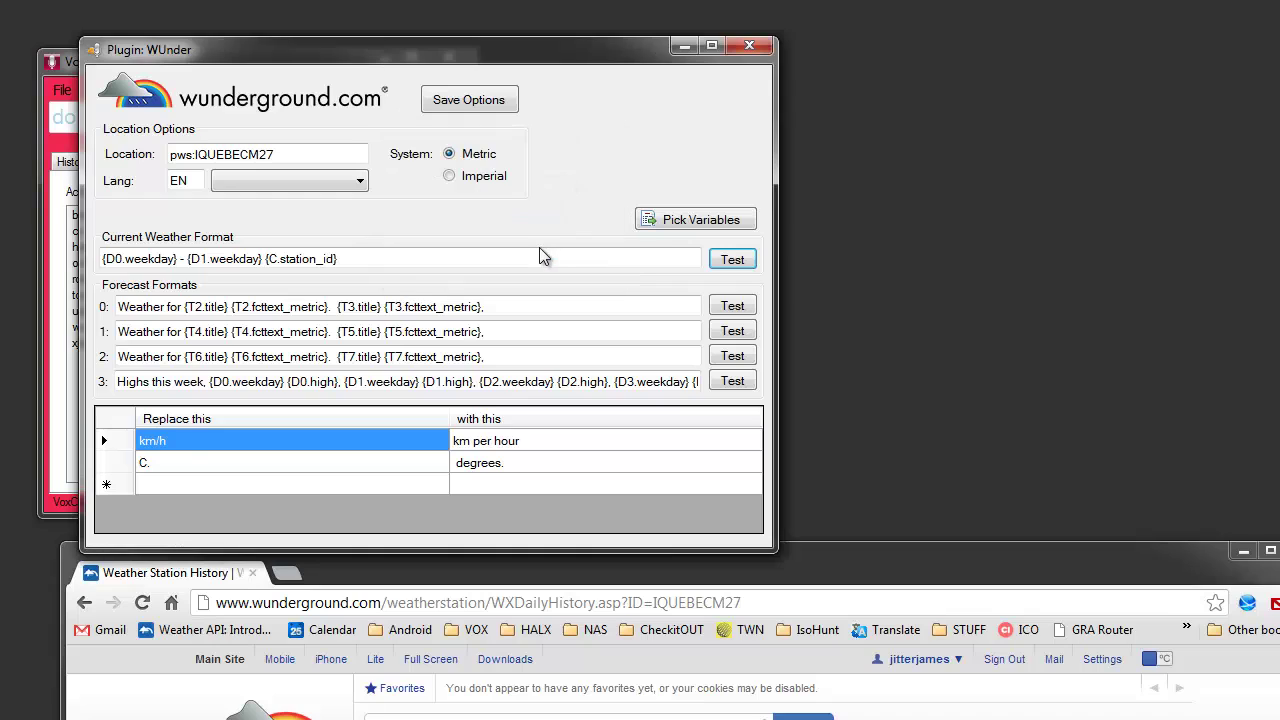
pyautogui.click(1243, 551)
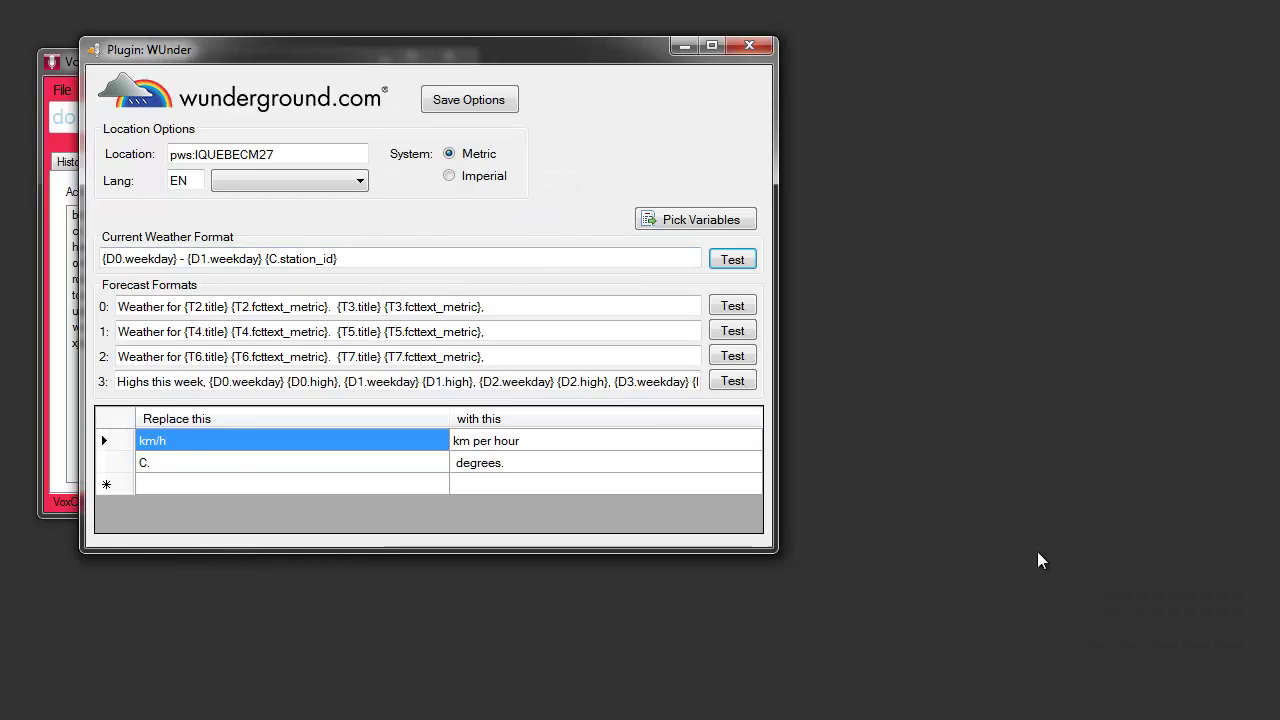
# Clear all text from the Current Weather Format
pyautogui.click(364, 255)
pyautogui.hotkey('ctrl', 'a')
pyautogui.press('BackSpace')
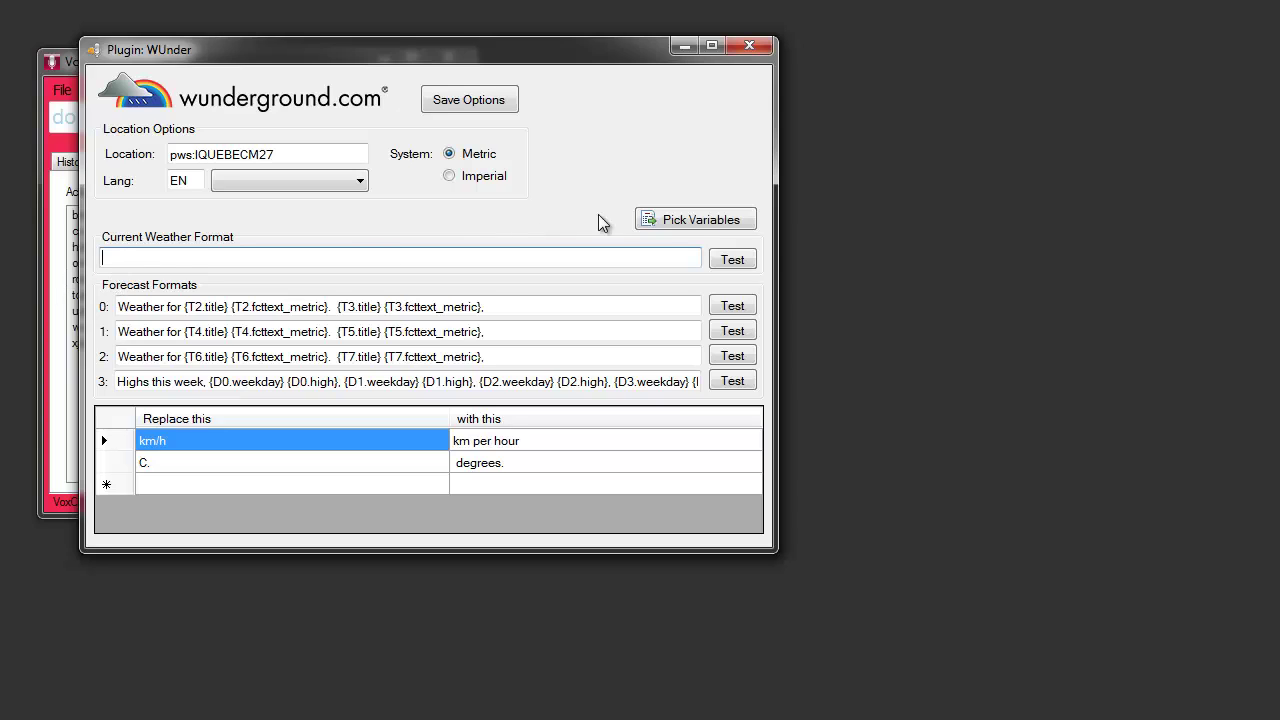
# Open Pick Variables beside the settings, enlarge it, and select fcttext, fcttext_metric, then title
pyautogui.click(710, 222)
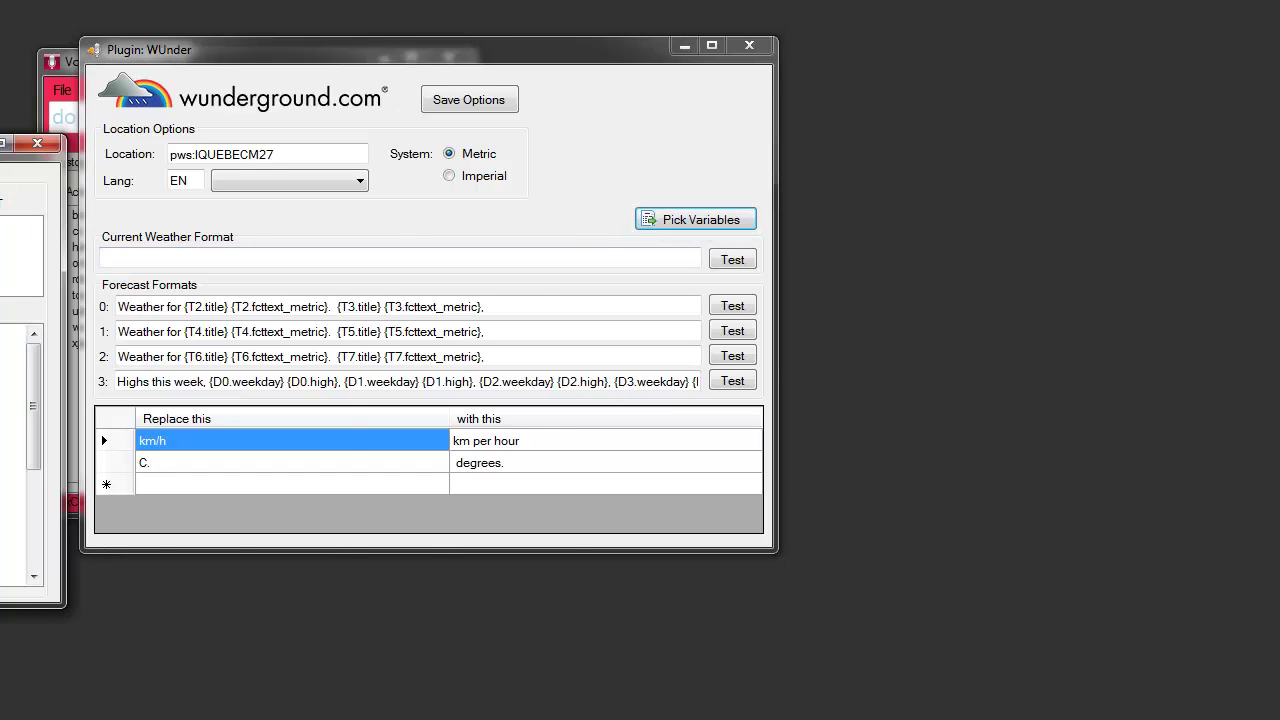
pyautogui.moveTo(0, 147); pyautogui.dragTo(906, 41)
pyautogui.moveTo(863, 491); pyautogui.dragTo(866, 668)
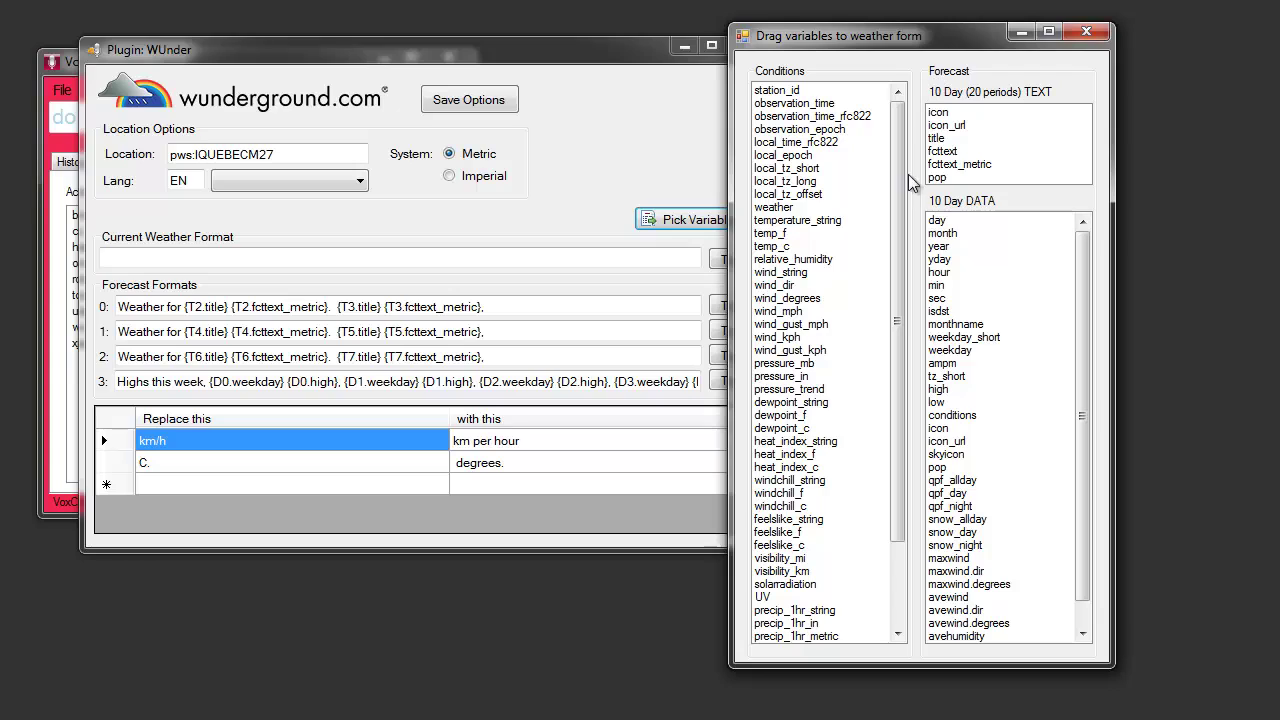
pyautogui.click(942, 151)
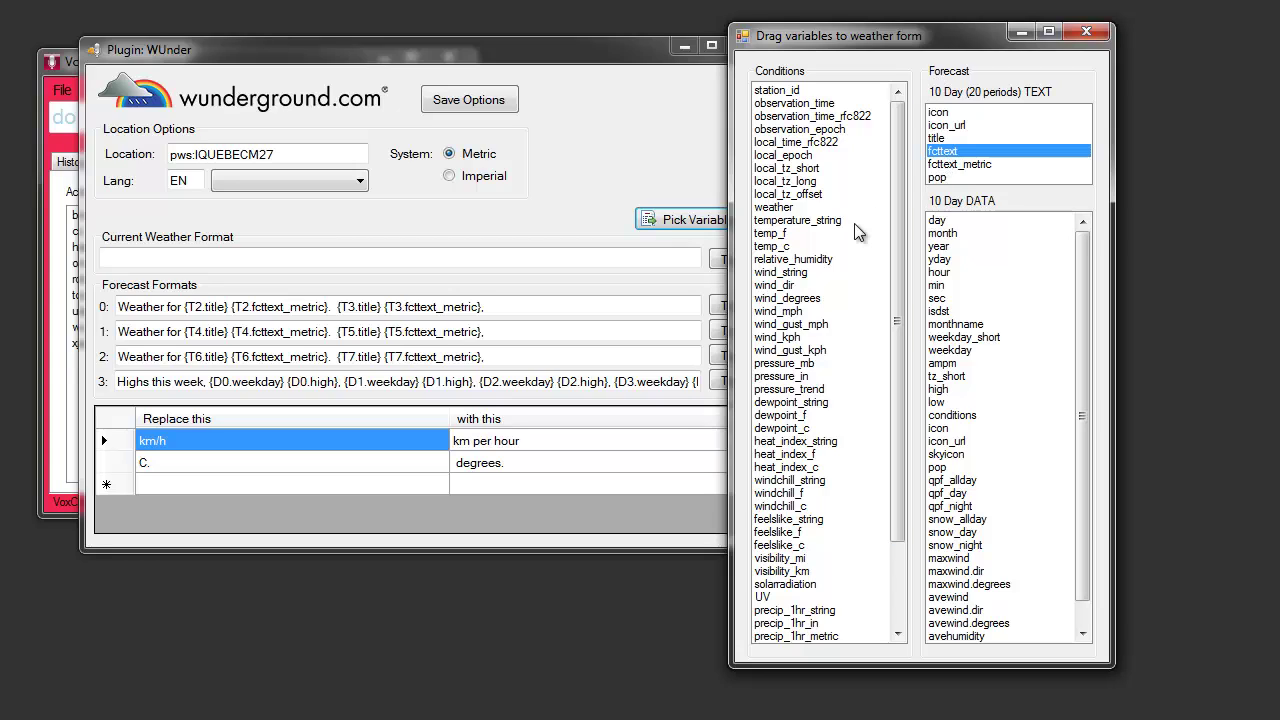
pyautogui.click(979, 165)
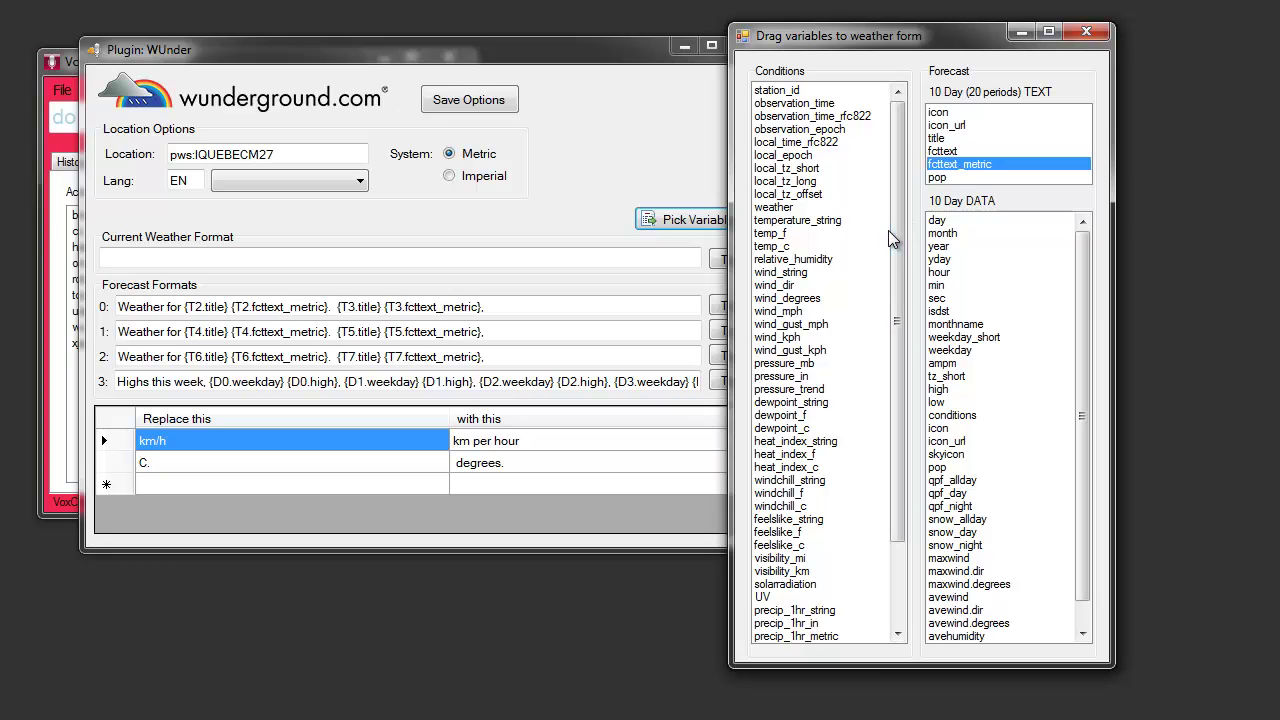
pyautogui.click(940, 138)
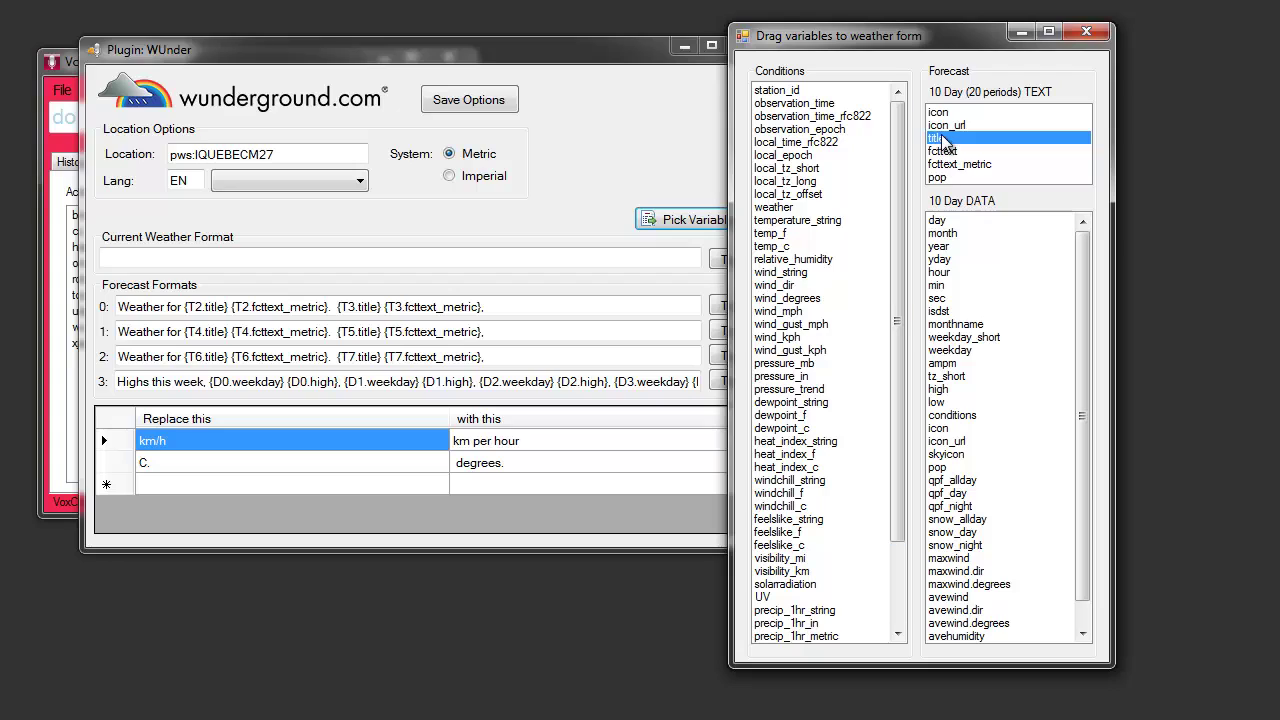
# Build the Current Weather Format as {T0.title}: {T0.fcttext_metric}
pyautogui.moveTo(940, 139); pyautogui.dragTo(212, 259)
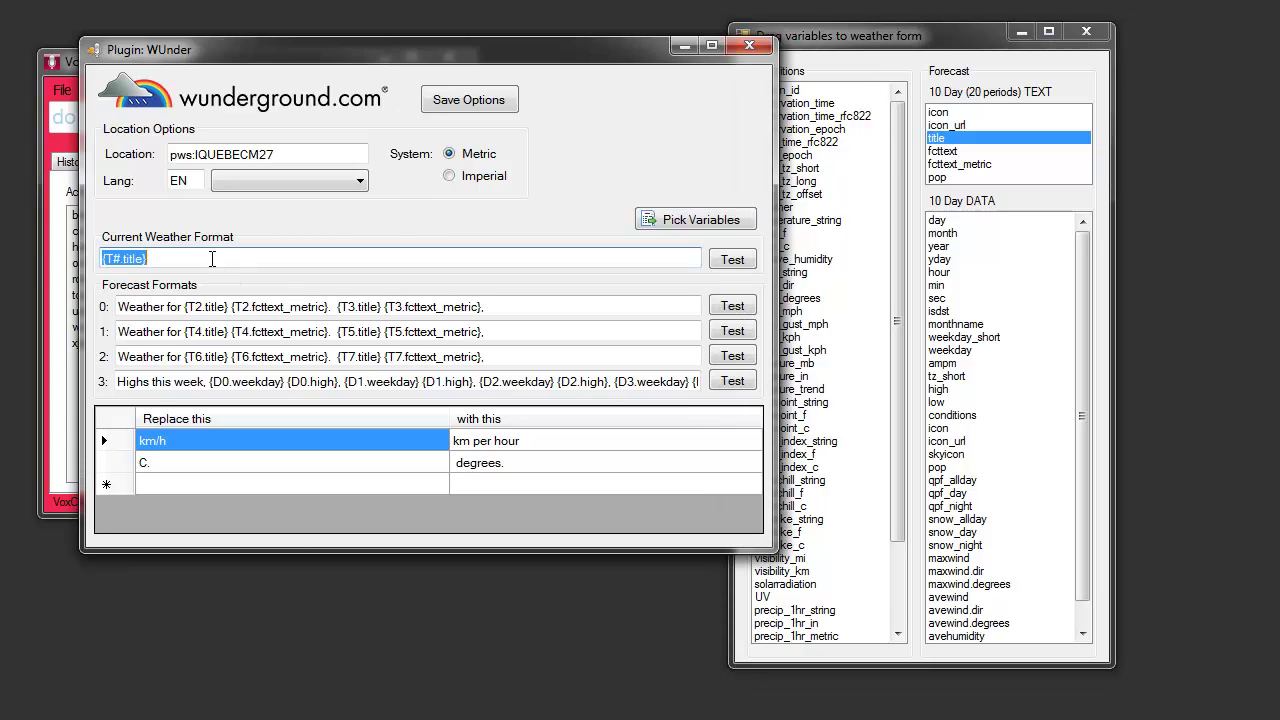
pyautogui.click(130, 256)
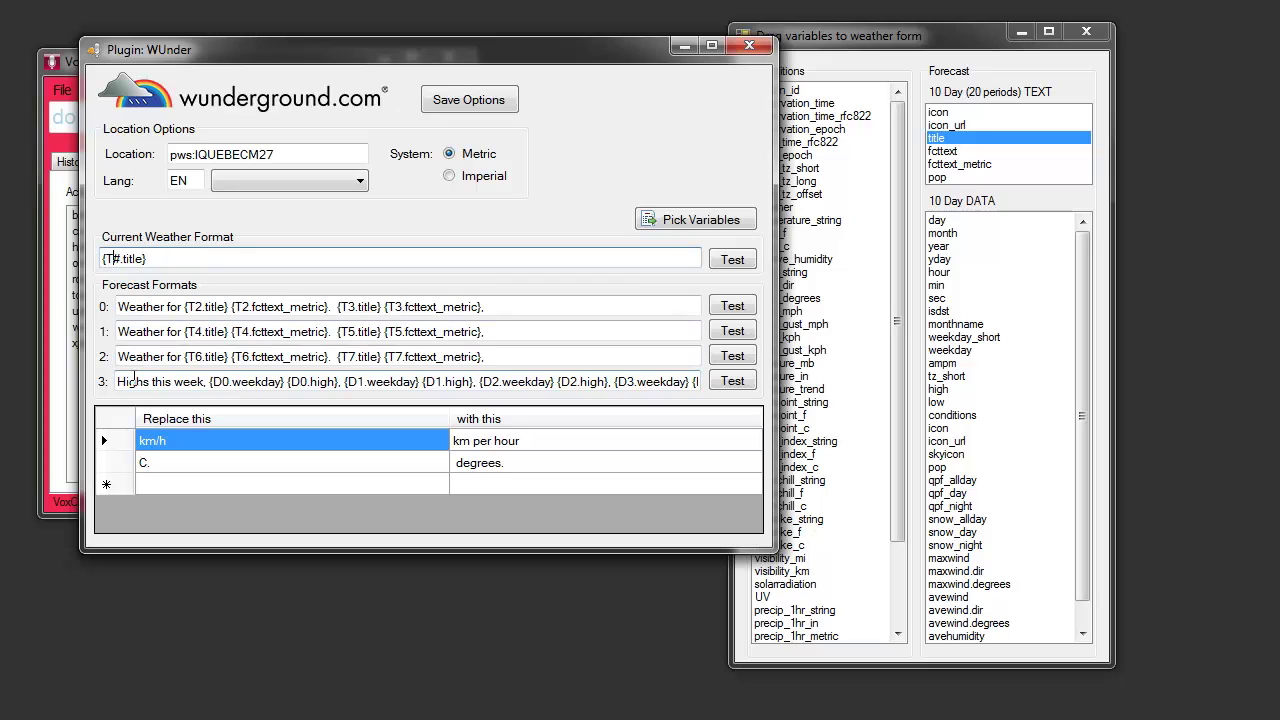
pyautogui.press('BackSpace')
pyautogui.write('0')
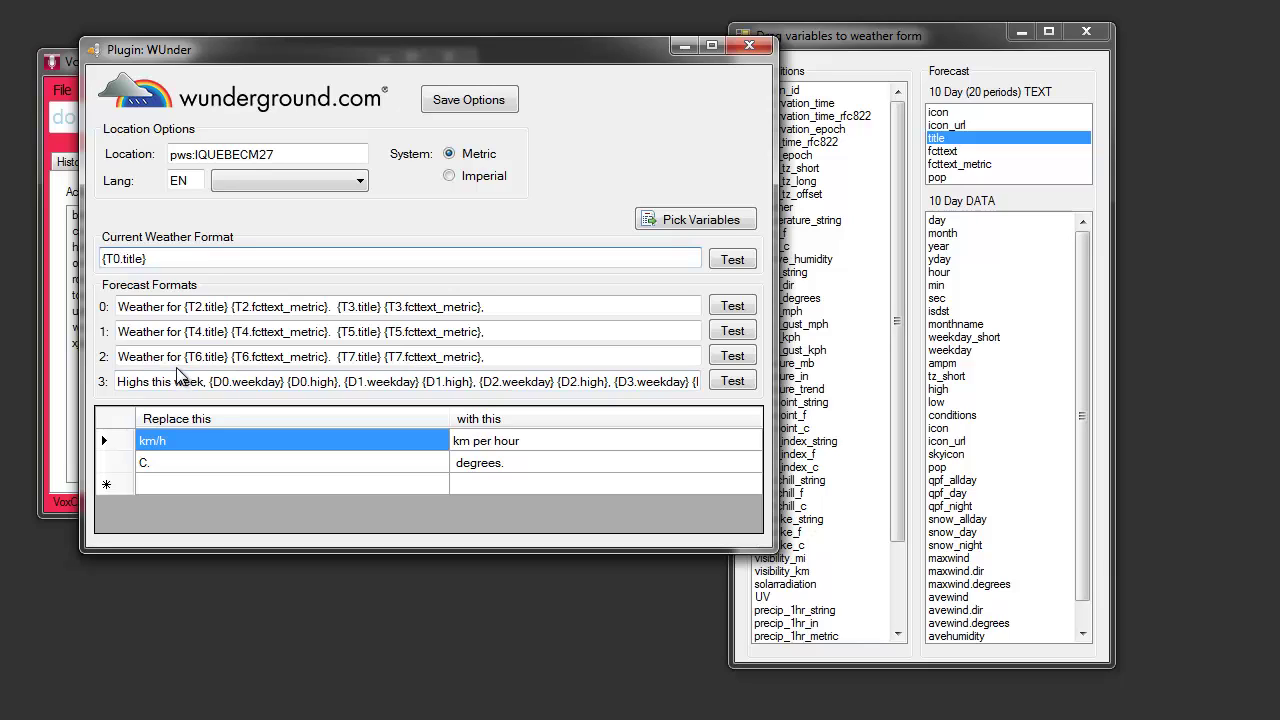
pyautogui.moveTo(940, 166); pyautogui.dragTo(291, 258)
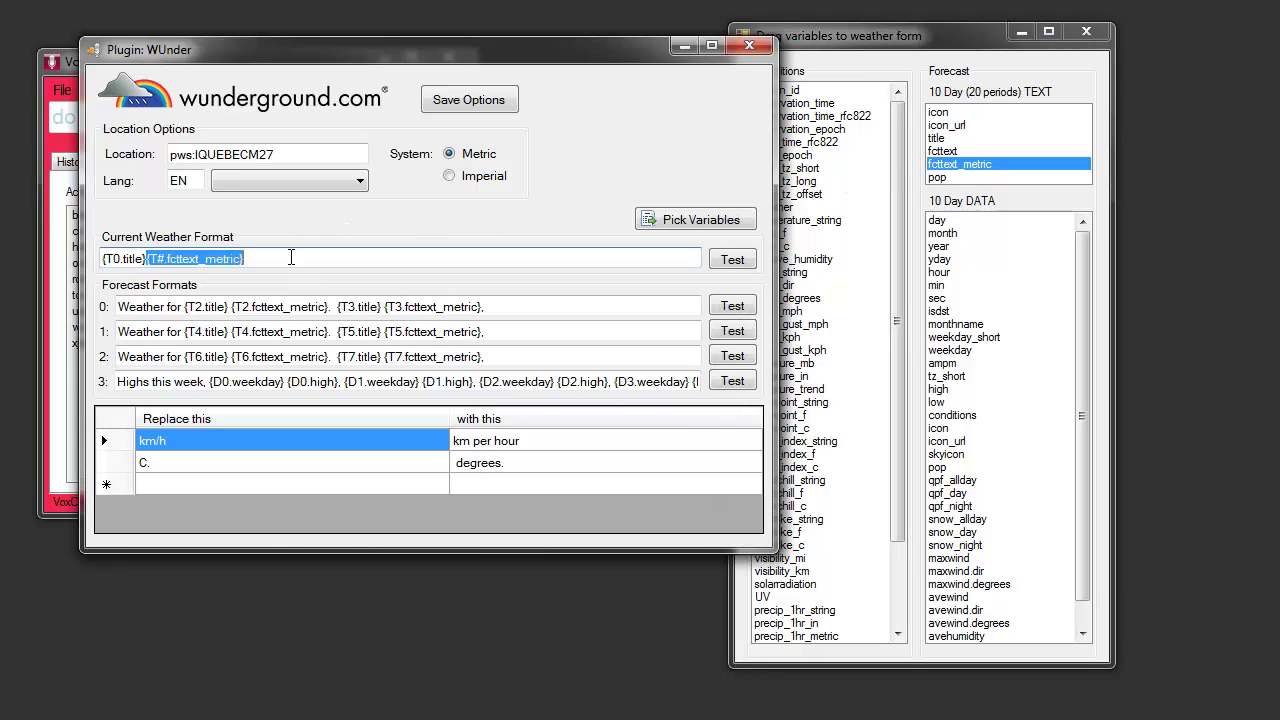
pyautogui.click(232, 355)
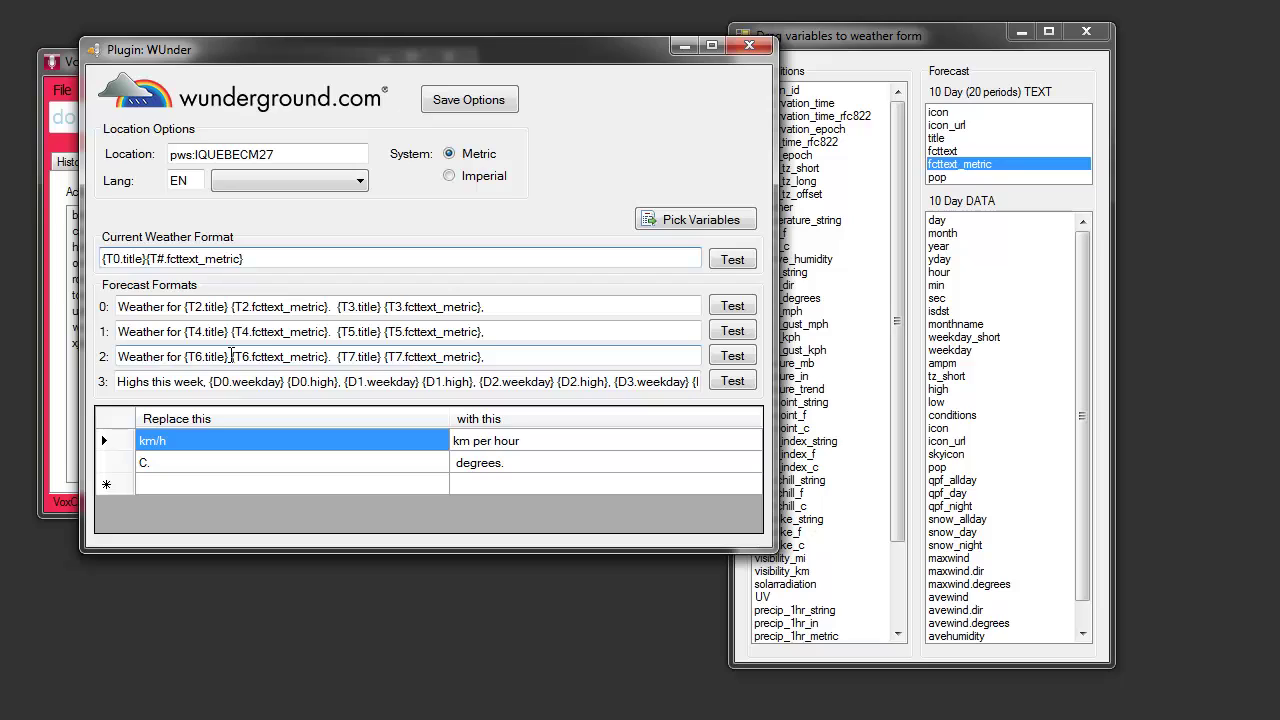
pyautogui.write(':')
pyautogui.press('Delete')
pyautogui.write('0')
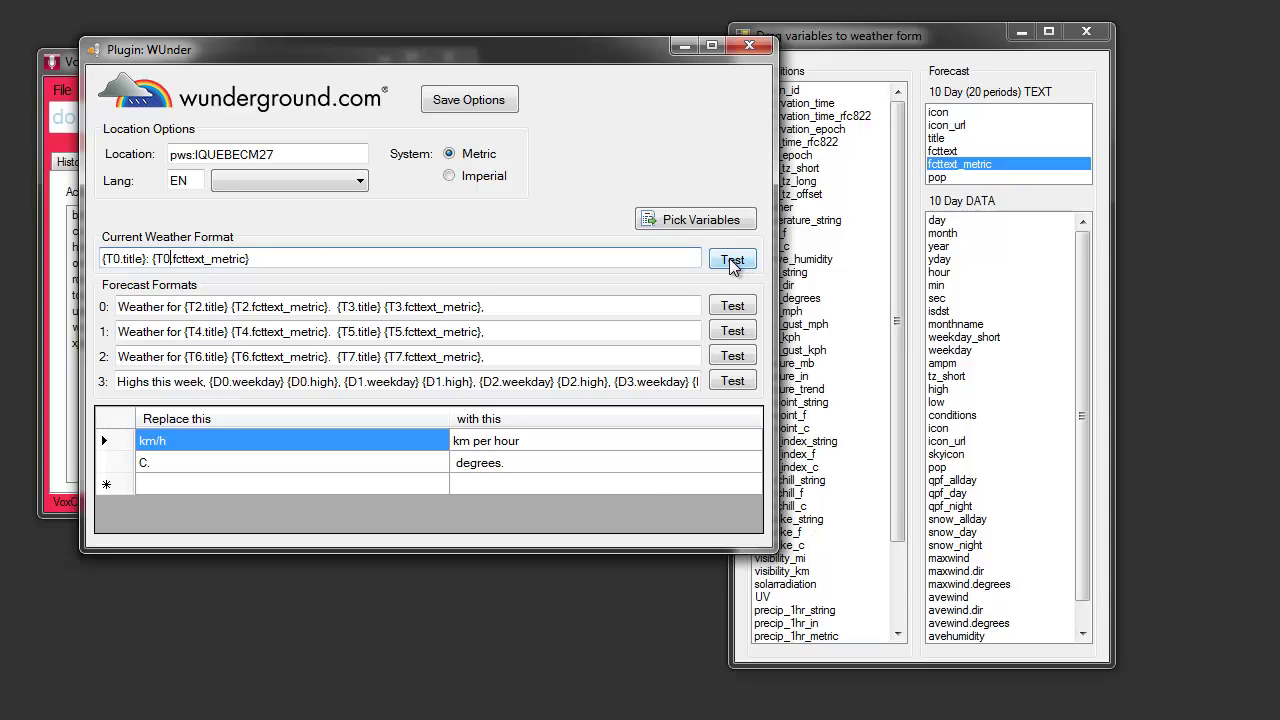
# Test the format, which returns Thursday's clear forecast with a high of 15 degrees
pyautogui.click(732, 260)
pyautogui.moveTo(715, 433); pyautogui.dragTo(533, 119)
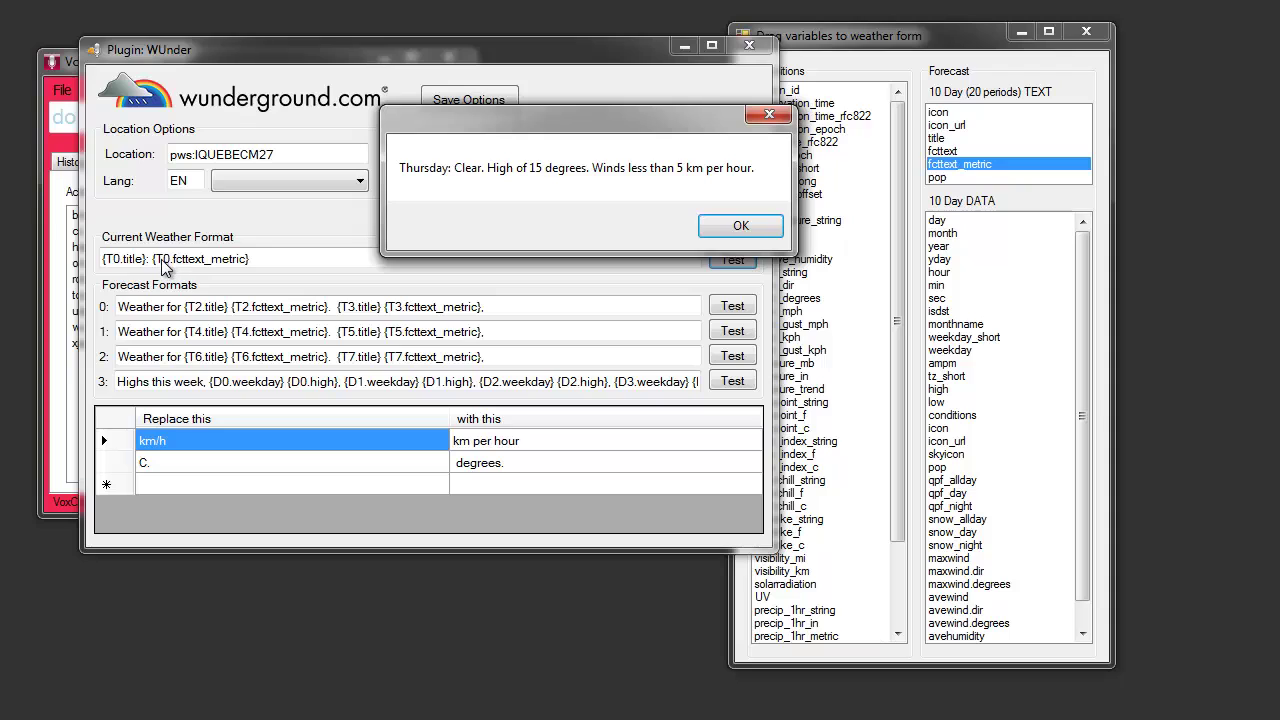
pyautogui.click(729, 228)
pyautogui.moveTo(603, 58); pyautogui.dragTo(544, 62)
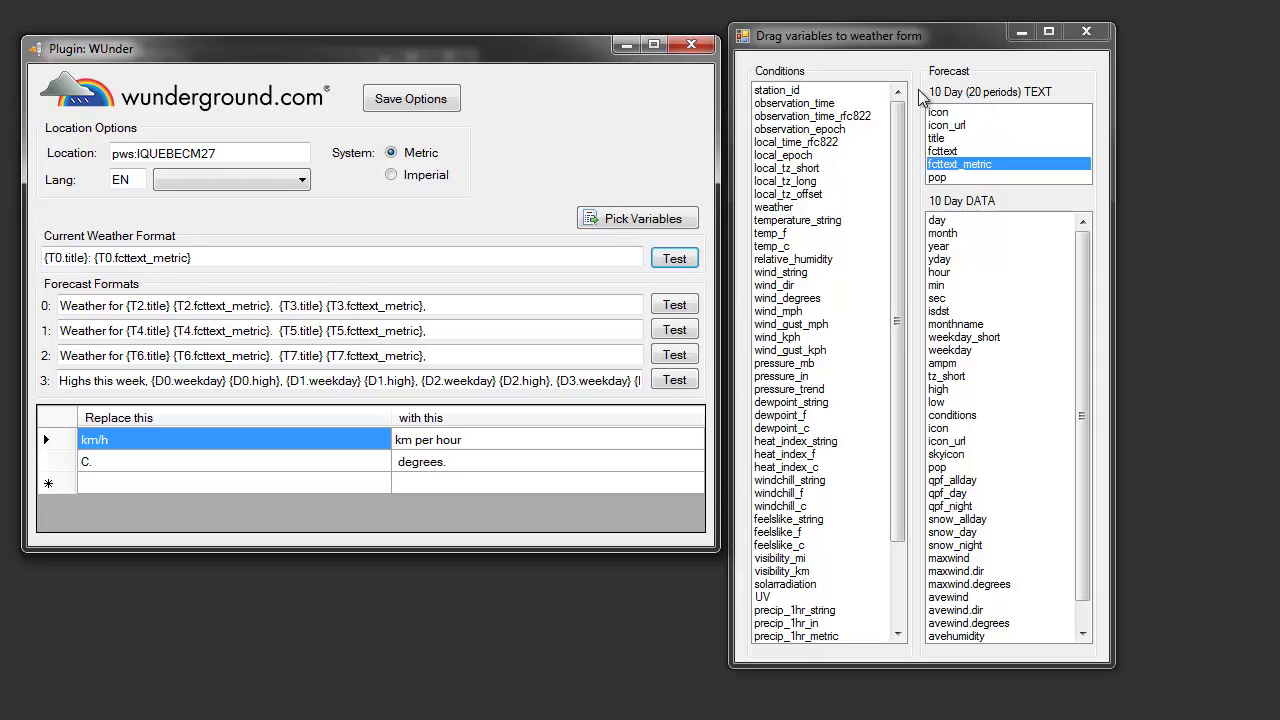
# Change the format to {T0.title}: {T1.title}:, dropping the fcttext_metric tokens, and test it
pyautogui.click(937, 139)
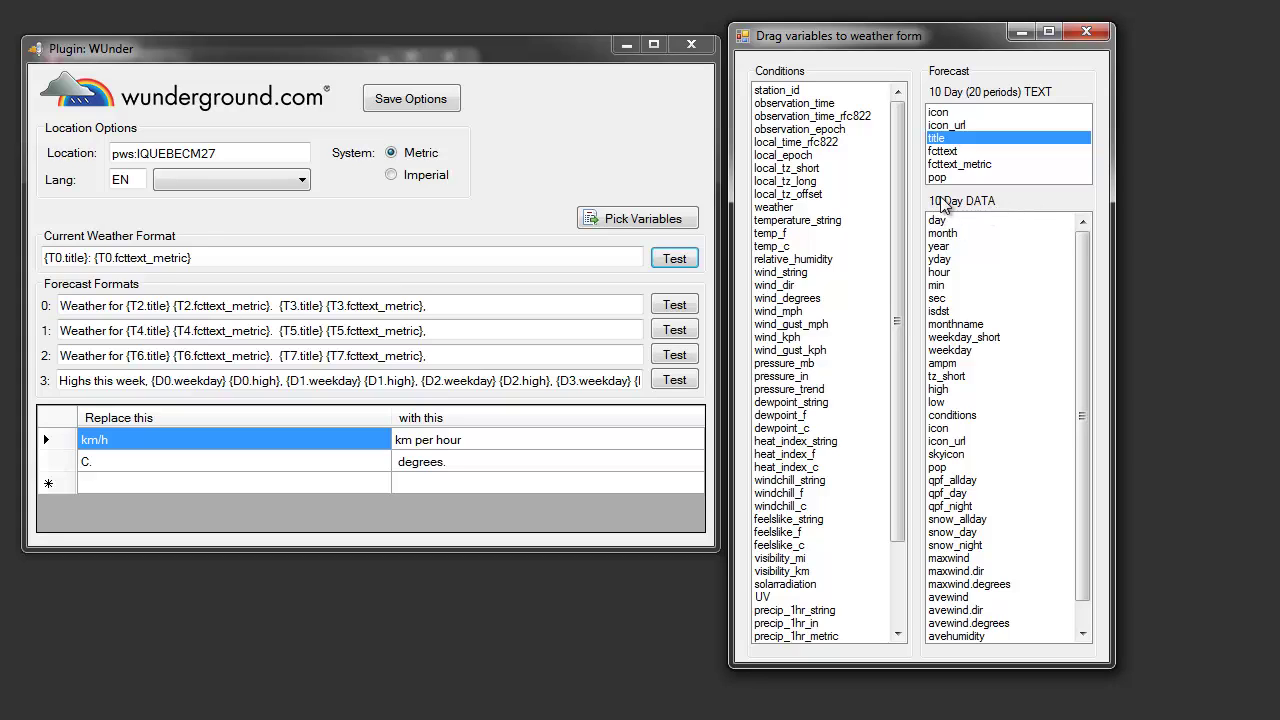
pyautogui.click(214, 257)
pyautogui.hotkey('ctrl', 'c')
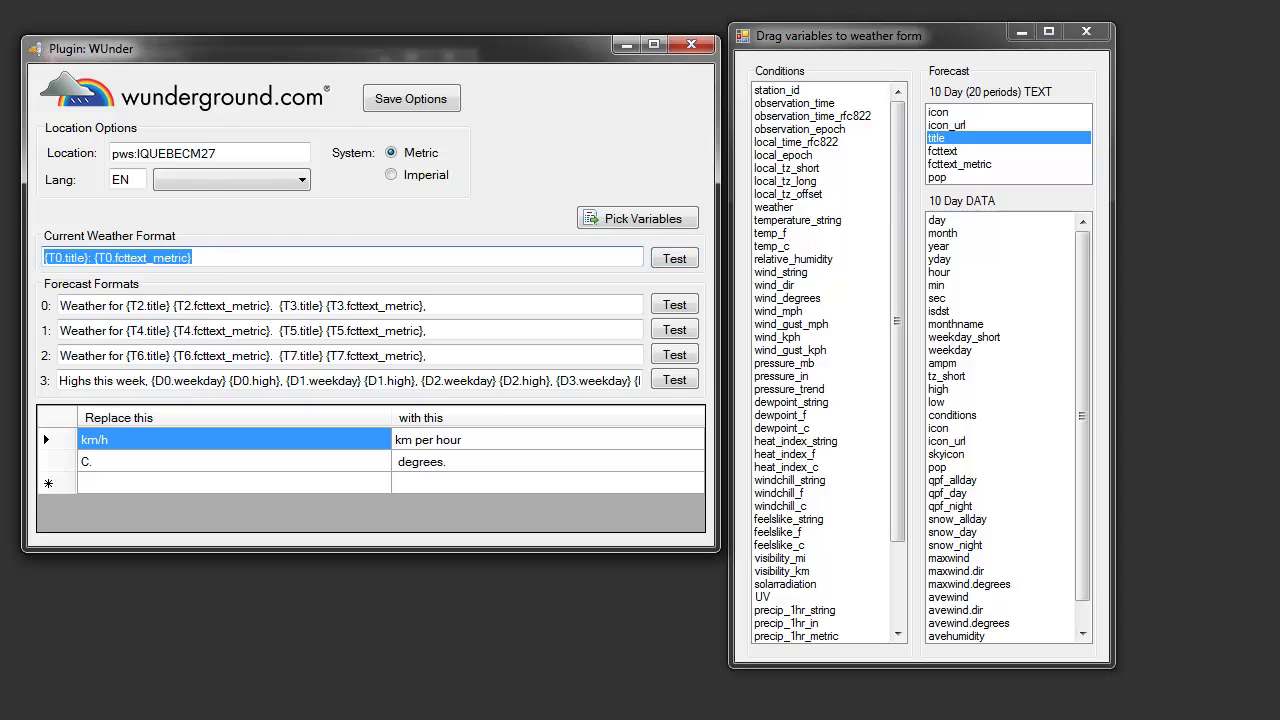
pyautogui.click(223, 257)
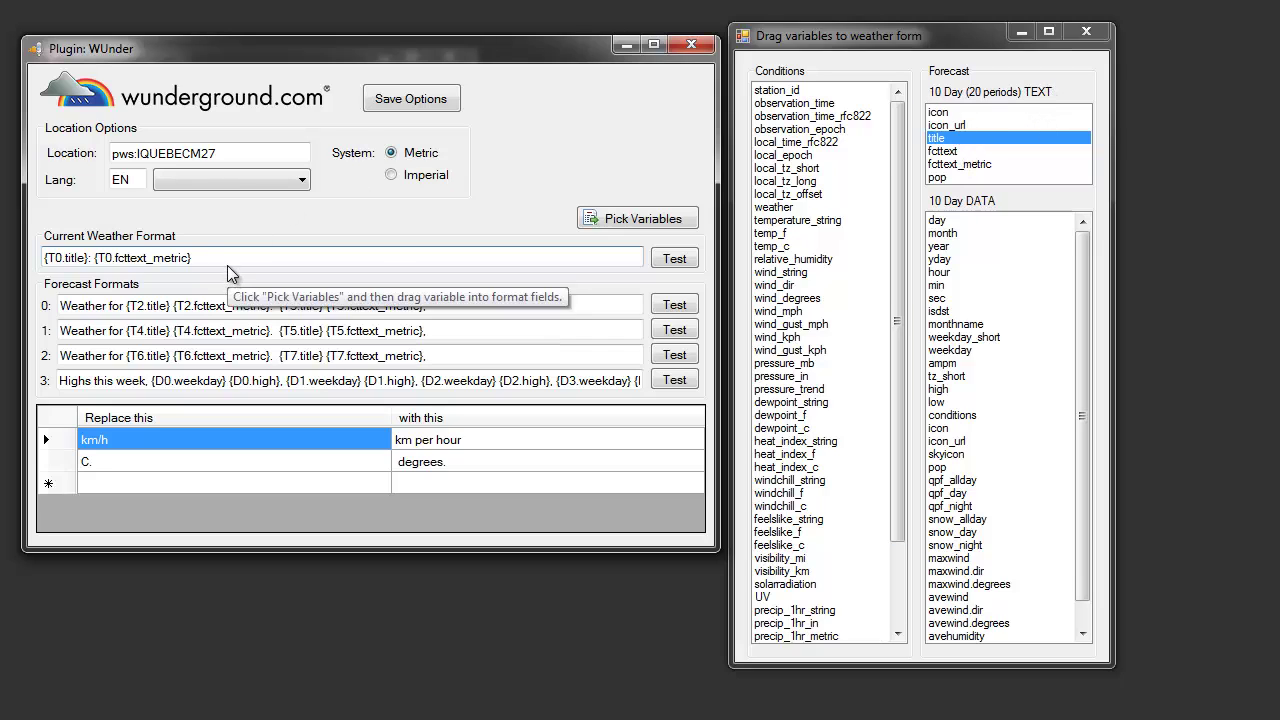
pyautogui.hotkey('ctrl', 'v')
pyautogui.moveTo(204, 257); pyautogui.dragTo(211, 257)
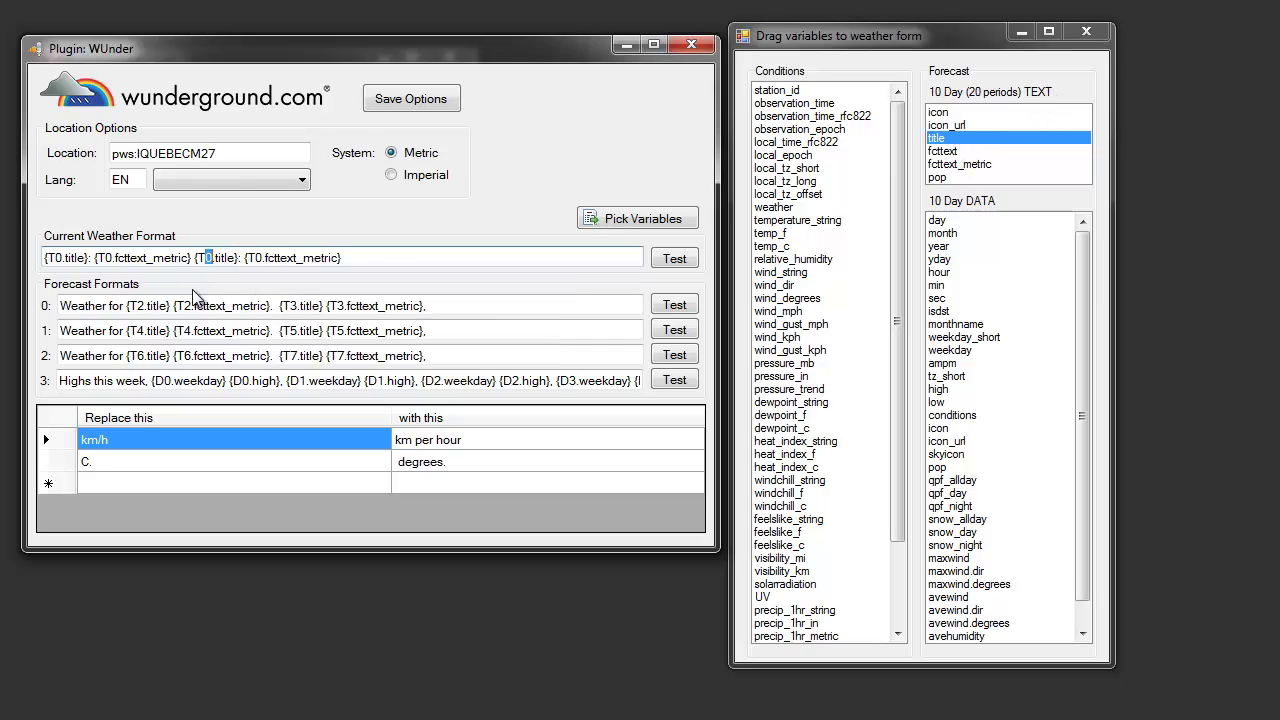
pyautogui.write('1')
pyautogui.click(262, 257)
pyautogui.moveTo(91, 257); pyautogui.dragTo(192, 257)
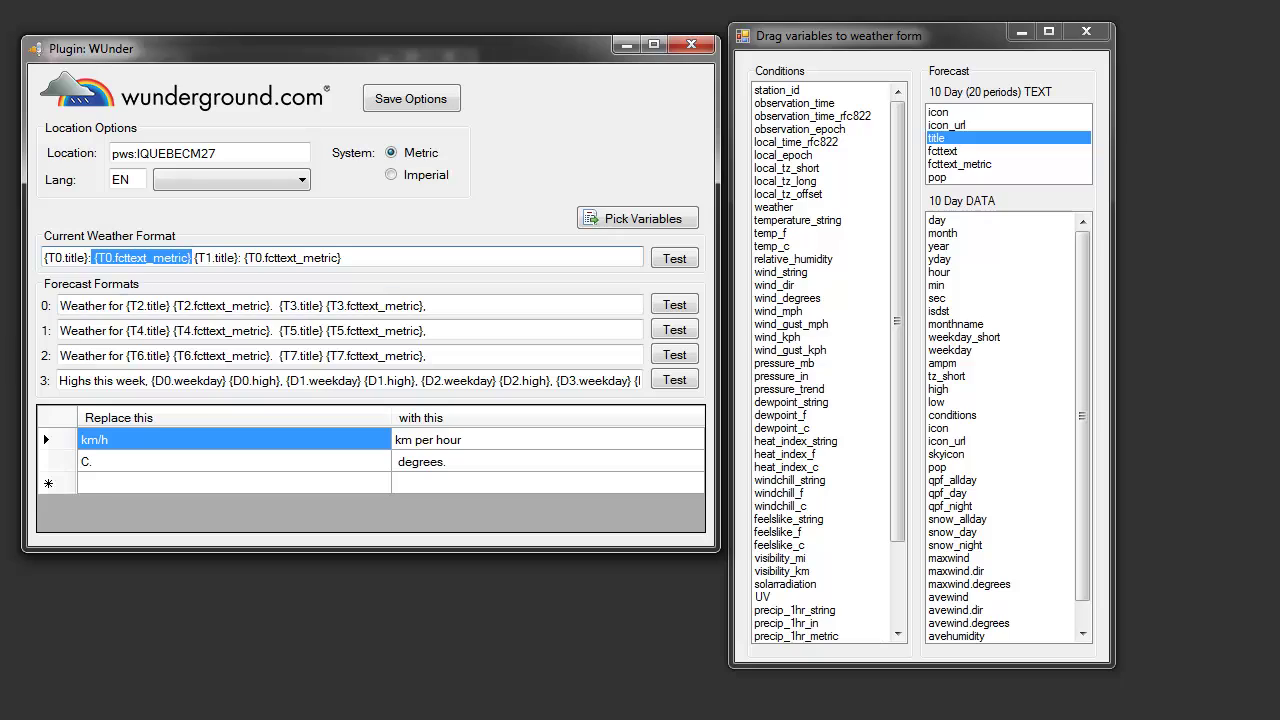
pyautogui.press('BackSpace')
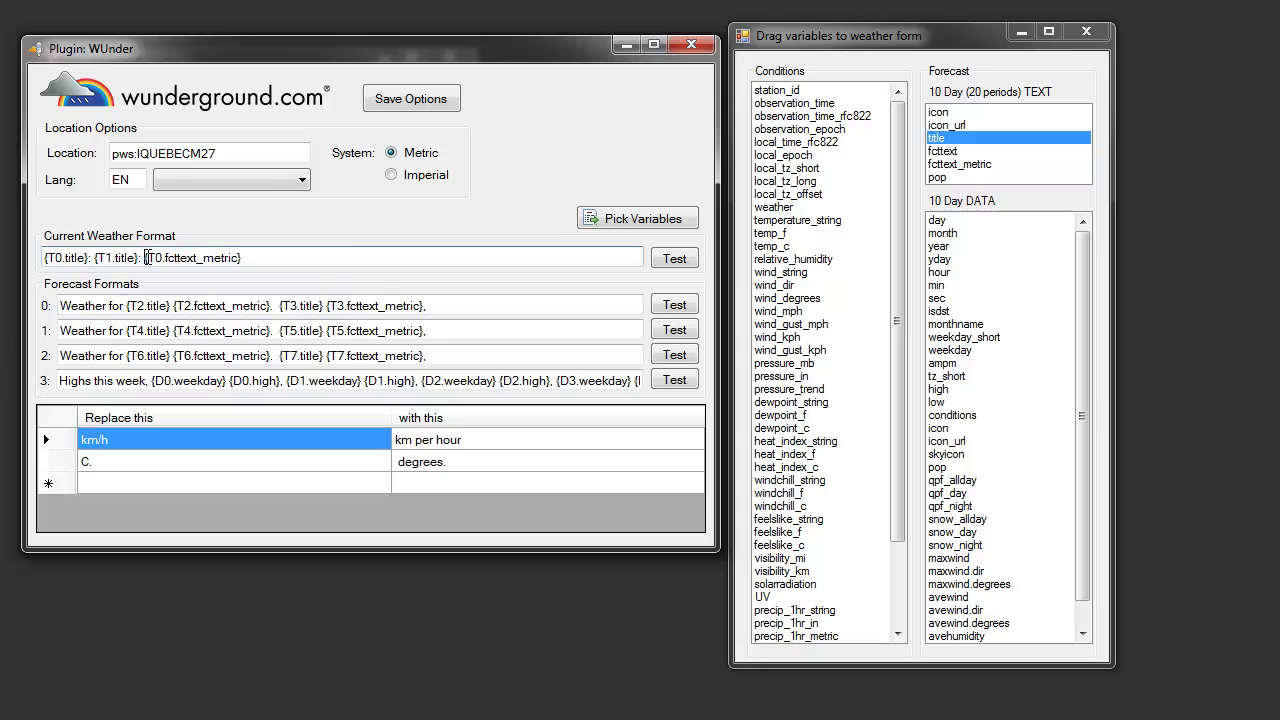
pyautogui.moveTo(153, 257); pyautogui.dragTo(286, 247)
pyautogui.press('BackSpace')
pyautogui.click(676, 262)
pyautogui.moveTo(753, 436); pyautogui.dragTo(254, 113)
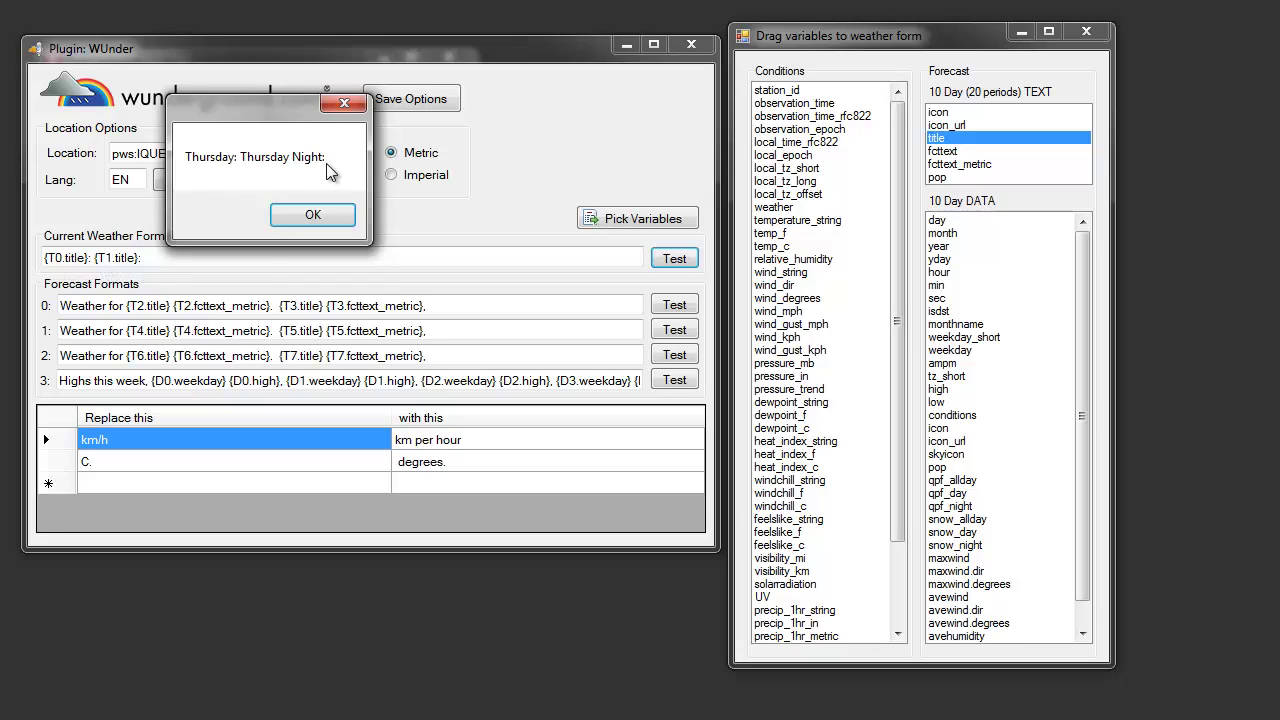
pyautogui.click(312, 215)
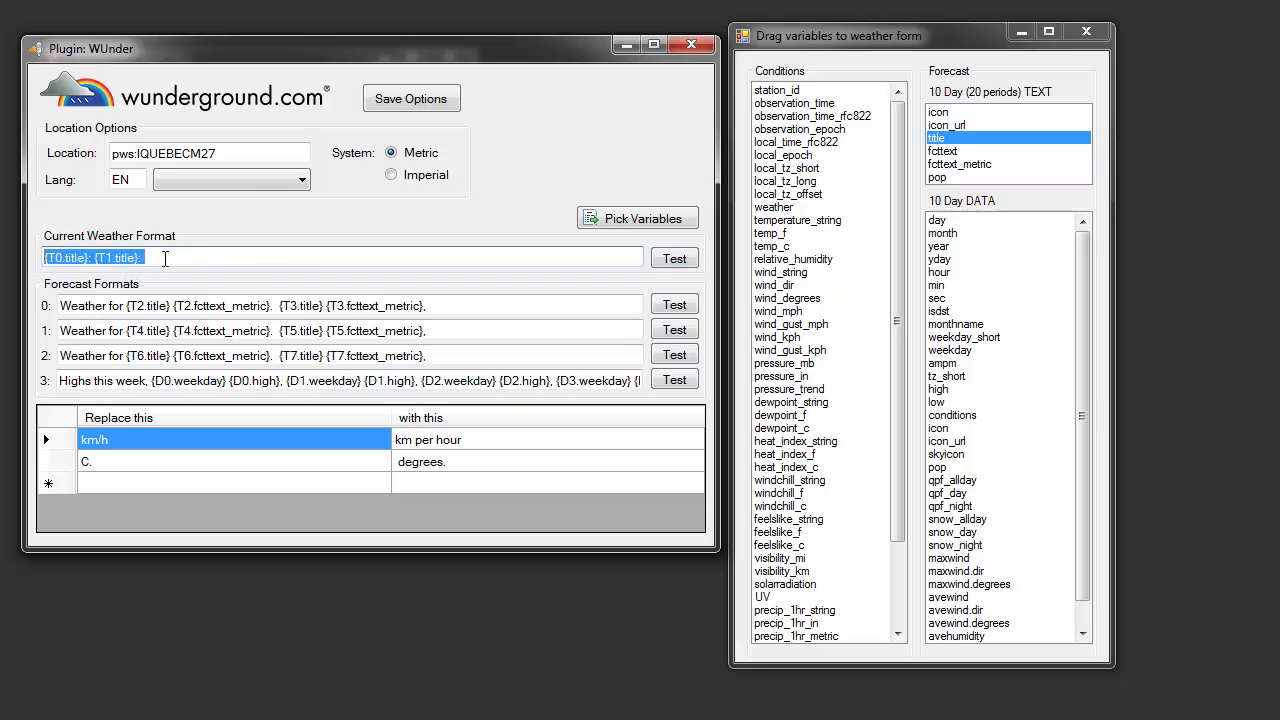
# Append {T2.title}: {T3.title}: and test, getting 'Thursday: Thursday Night: Friday: Friday Night:'
pyautogui.click(172, 256)
pyautogui.write('{T0.title}: {T1.title}:')
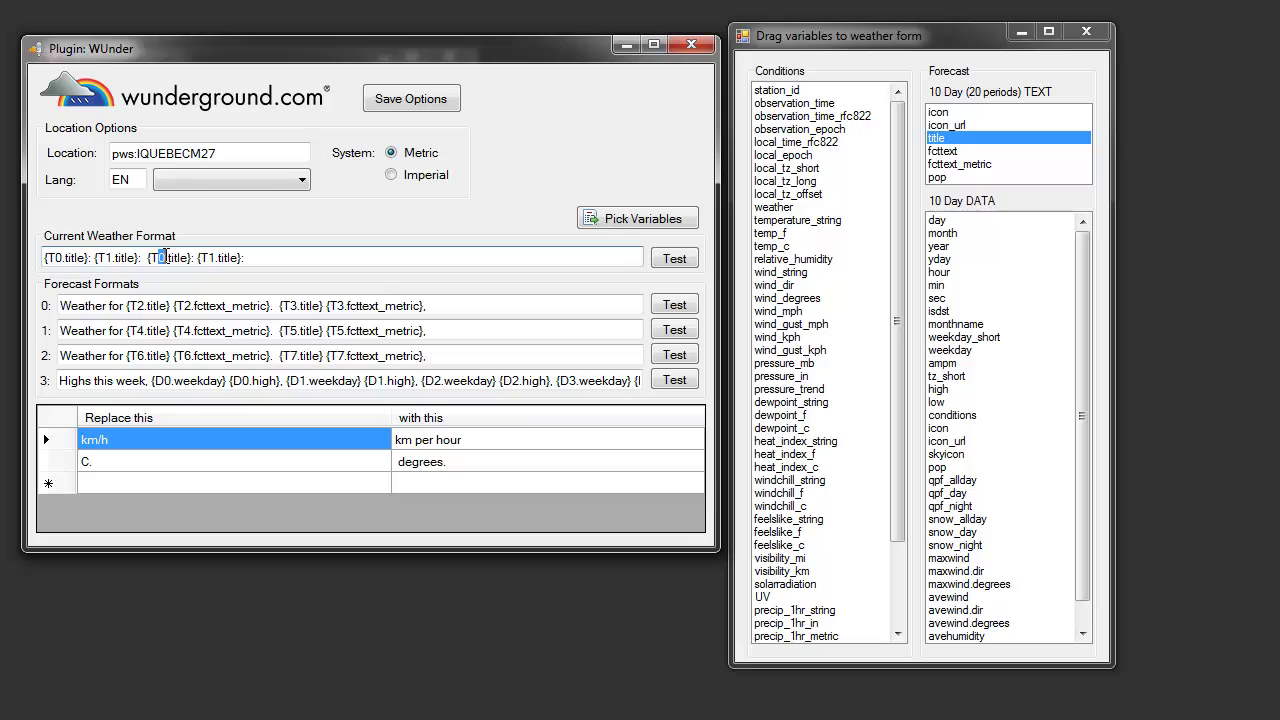
pyautogui.write('2')
pyautogui.write('3')
pyautogui.moveTo(147, 258); pyautogui.dragTo(196, 258)
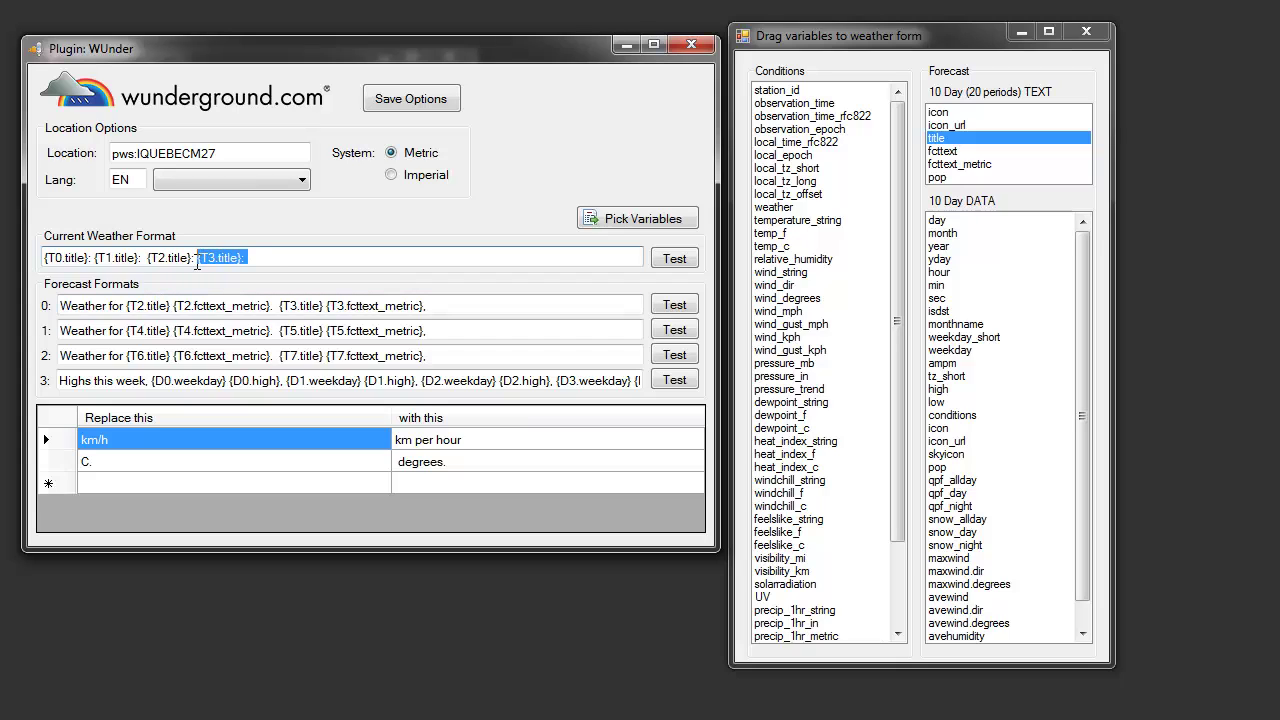
pyautogui.click(675, 259)
pyautogui.moveTo(853, 432); pyautogui.dragTo(348, 190)
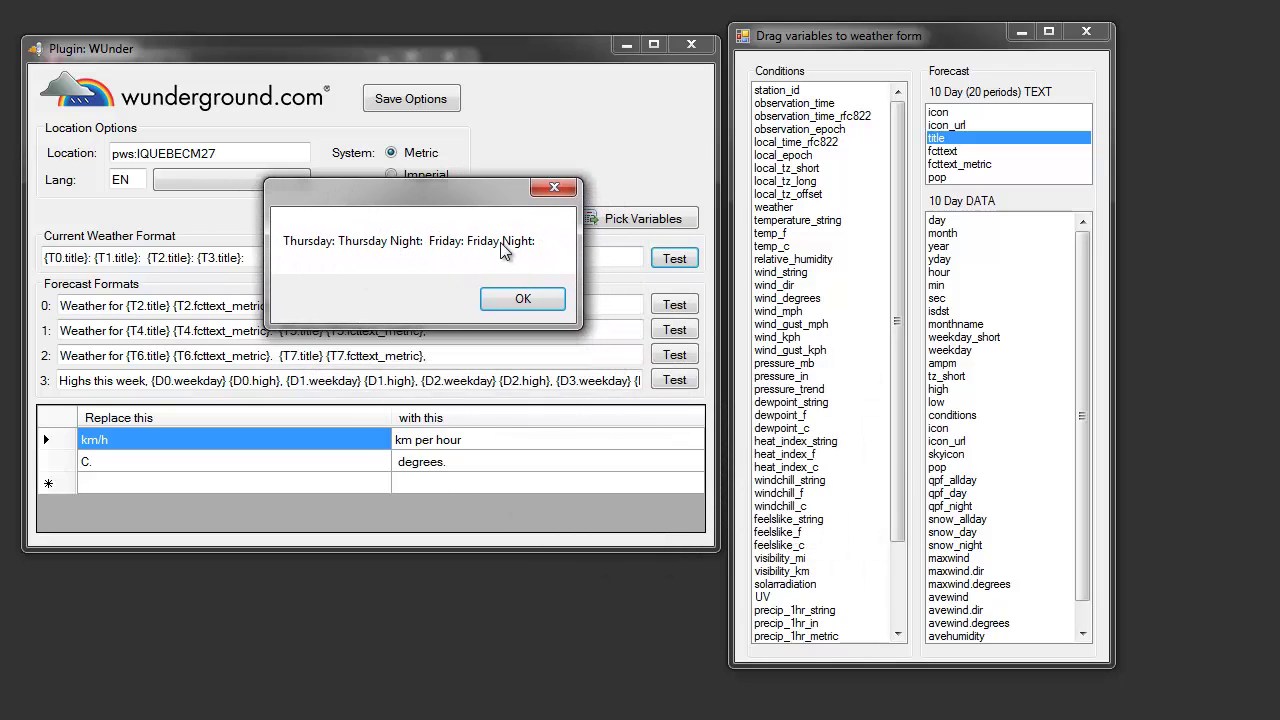
pyautogui.click(547, 305)
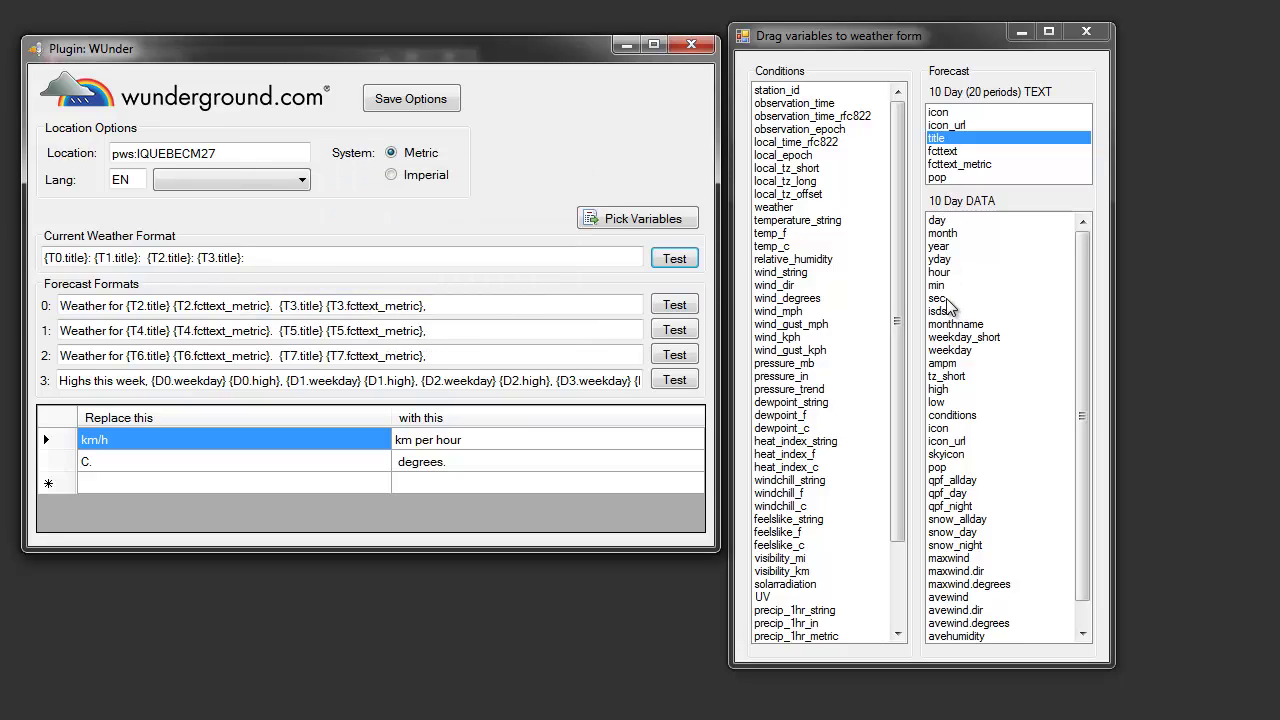
# Clear the format and insert {D0.snow_day} twice, renumbering the second copy to 1
pyautogui.click(266, 258)
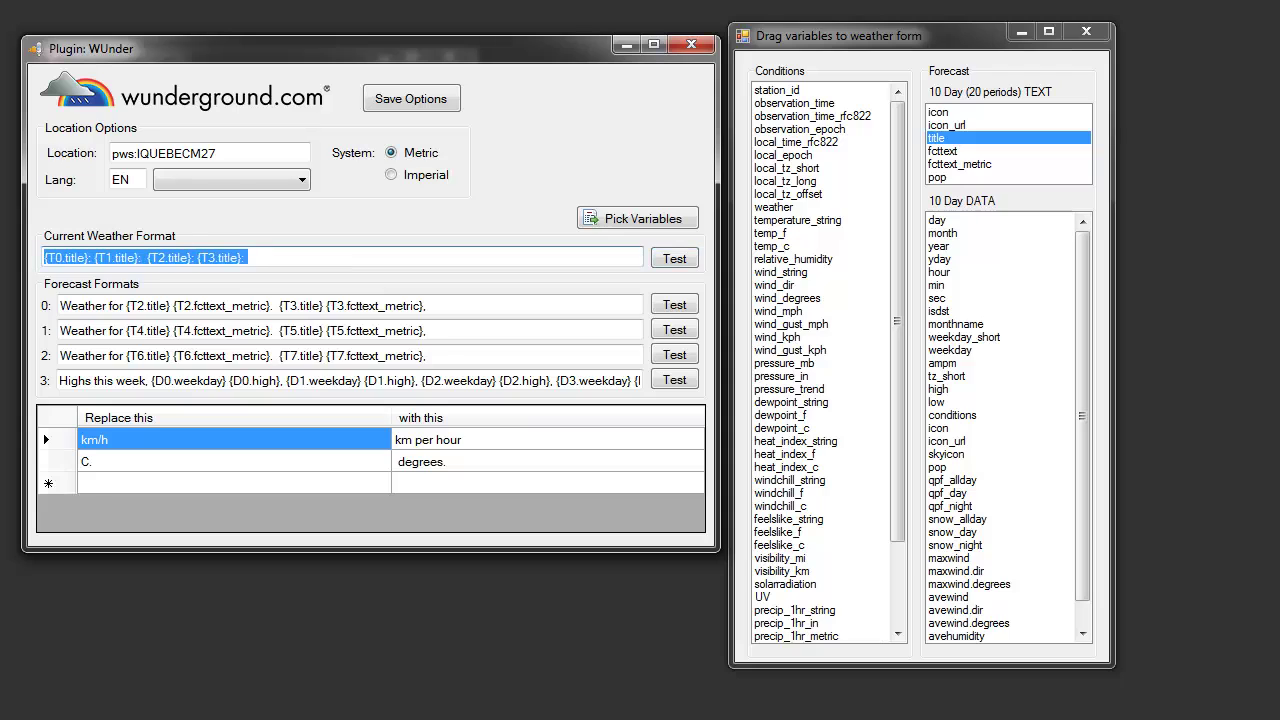
pyautogui.press('BackSpace')
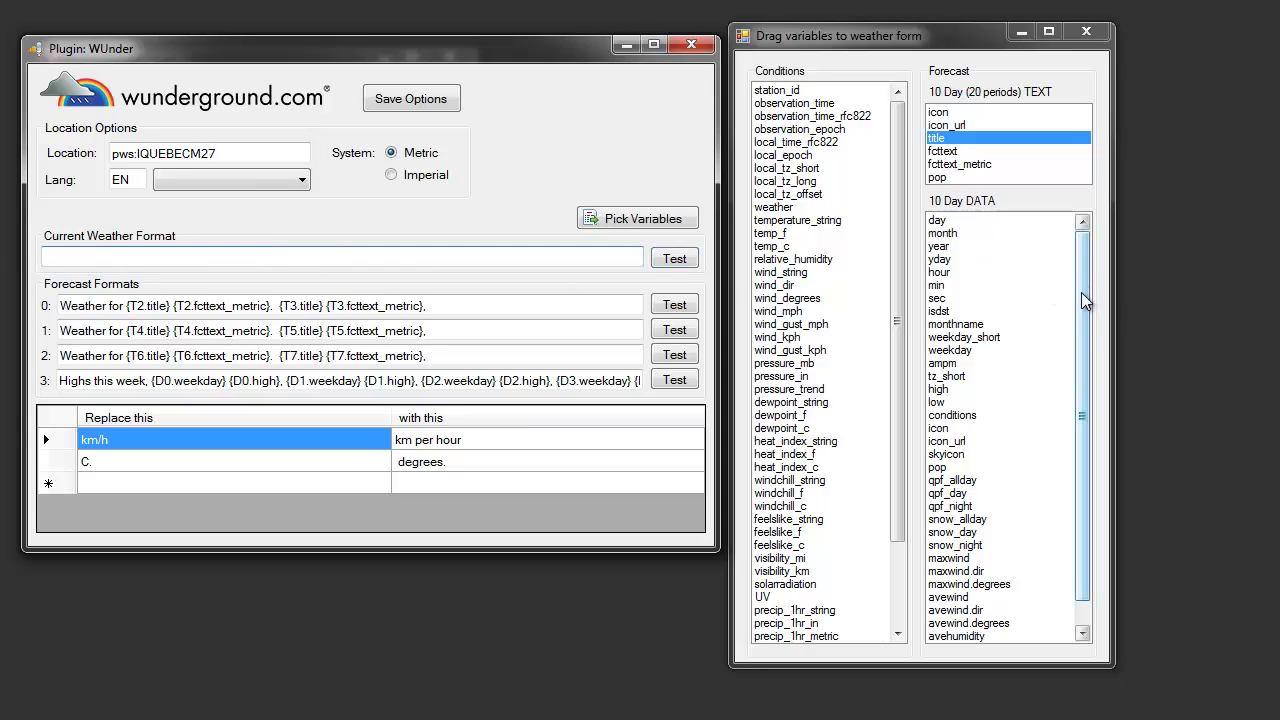
pyautogui.scroll(-1, 1081, 292)
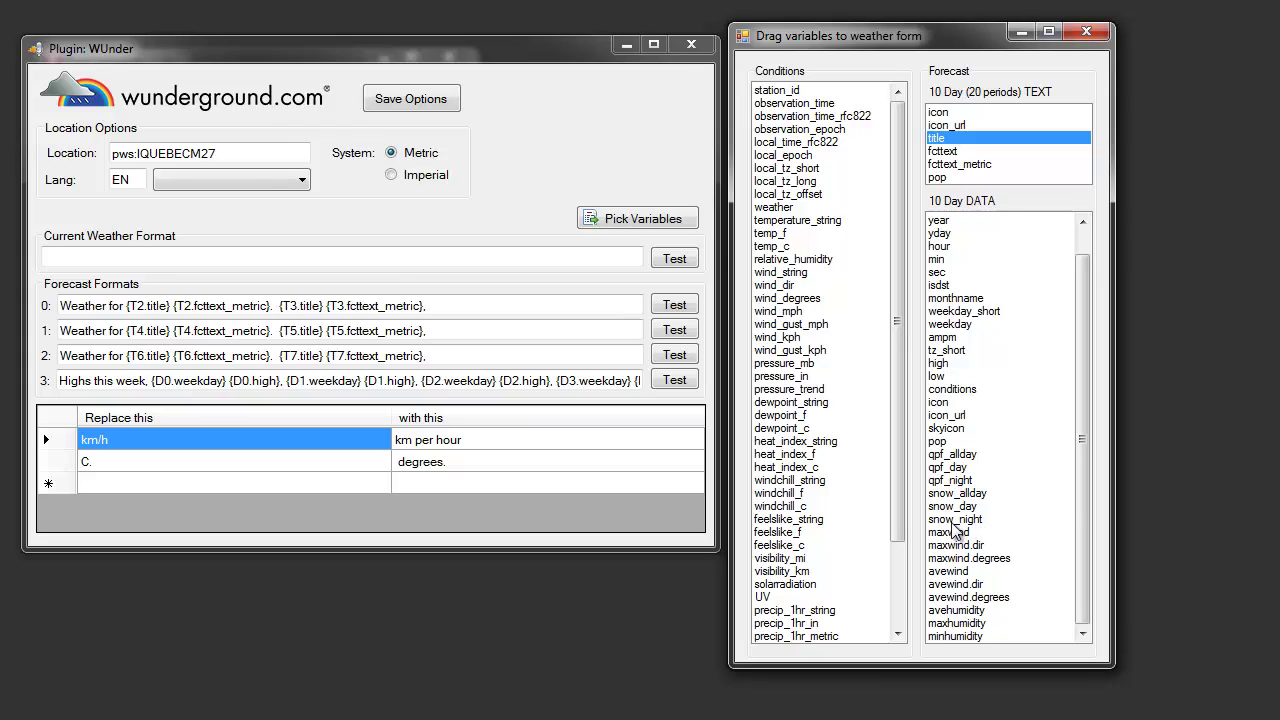
pyautogui.moveTo(948, 507); pyautogui.dragTo(231, 257)
pyautogui.click(60, 258)
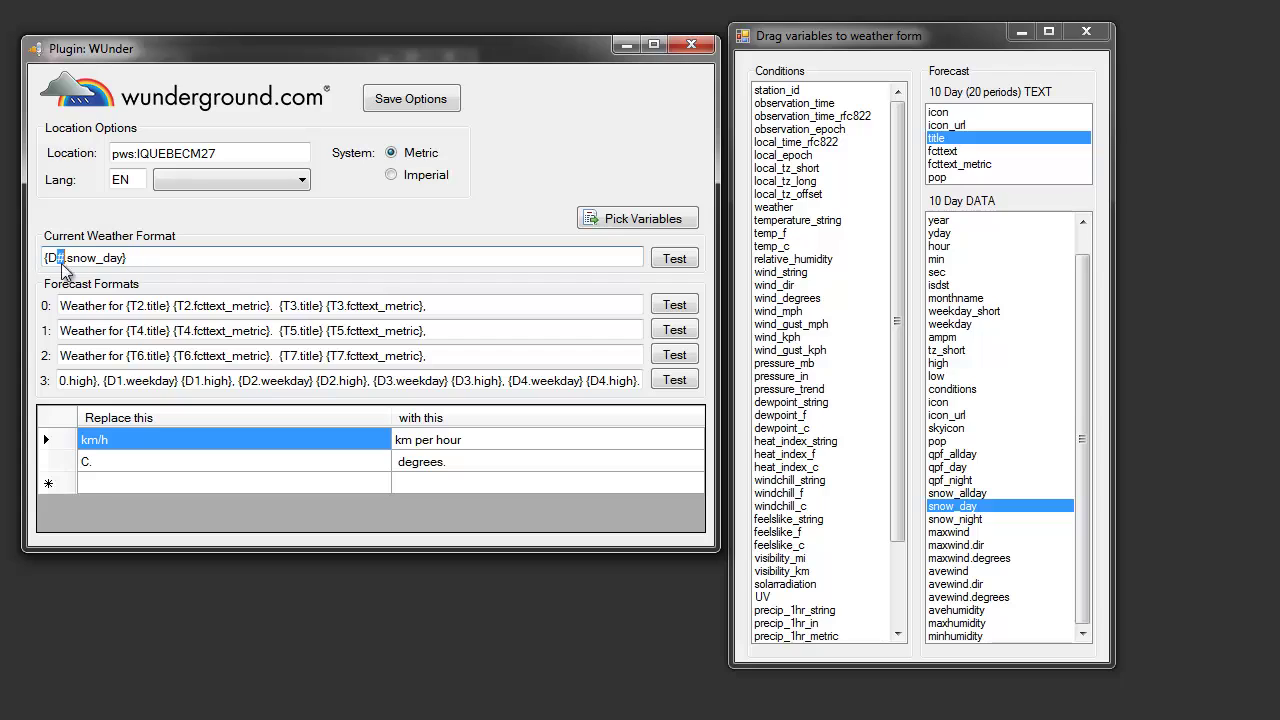
pyautogui.press('BackSpace')
pyautogui.write('0')
pyautogui.hotkey('ctrl', 'a')
pyautogui.hotkey('ctrl', 'c')
pyautogui.press('End')
pyautogui.hotkey('ctrl', 'v')
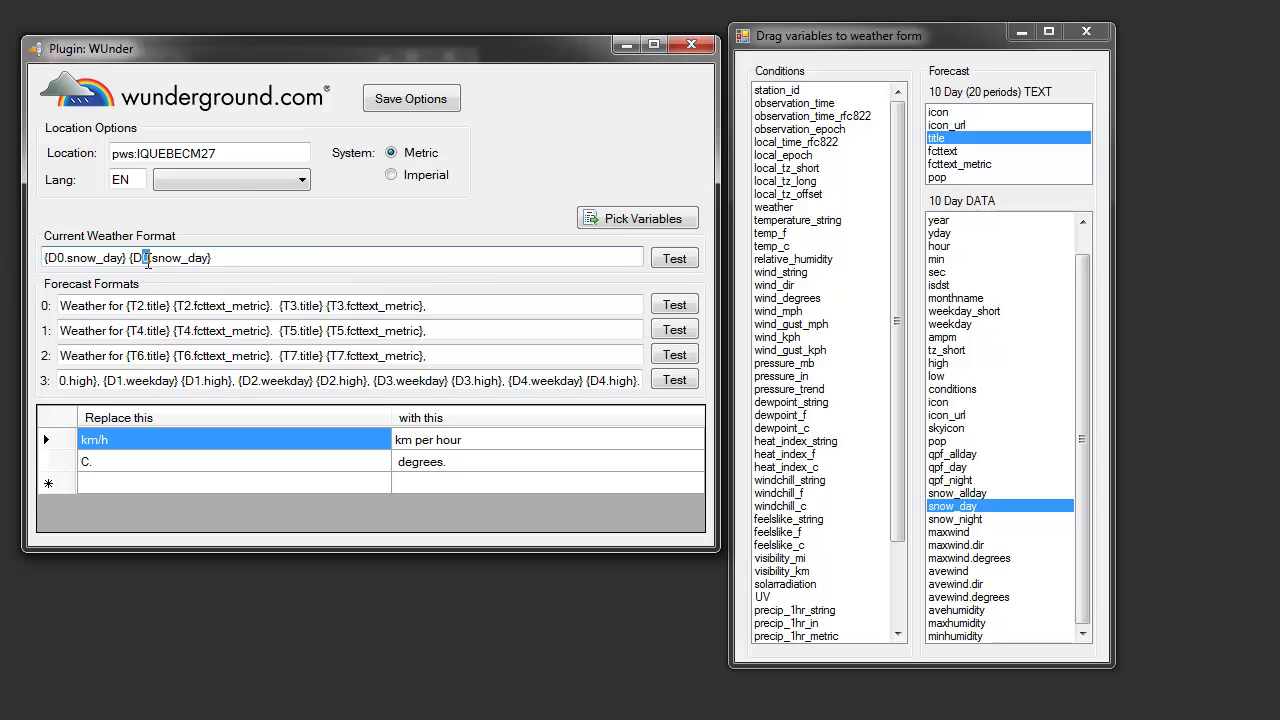
pyautogui.write('1')
# Replace the snow_day tokens with weekday tokens numbered D0 through D3
pyautogui.moveTo(945, 330); pyautogui.dragTo(344, 257)
pyautogui.moveTo(213, 258); pyautogui.dragTo(44, 258)
pyautogui.press('Delete')
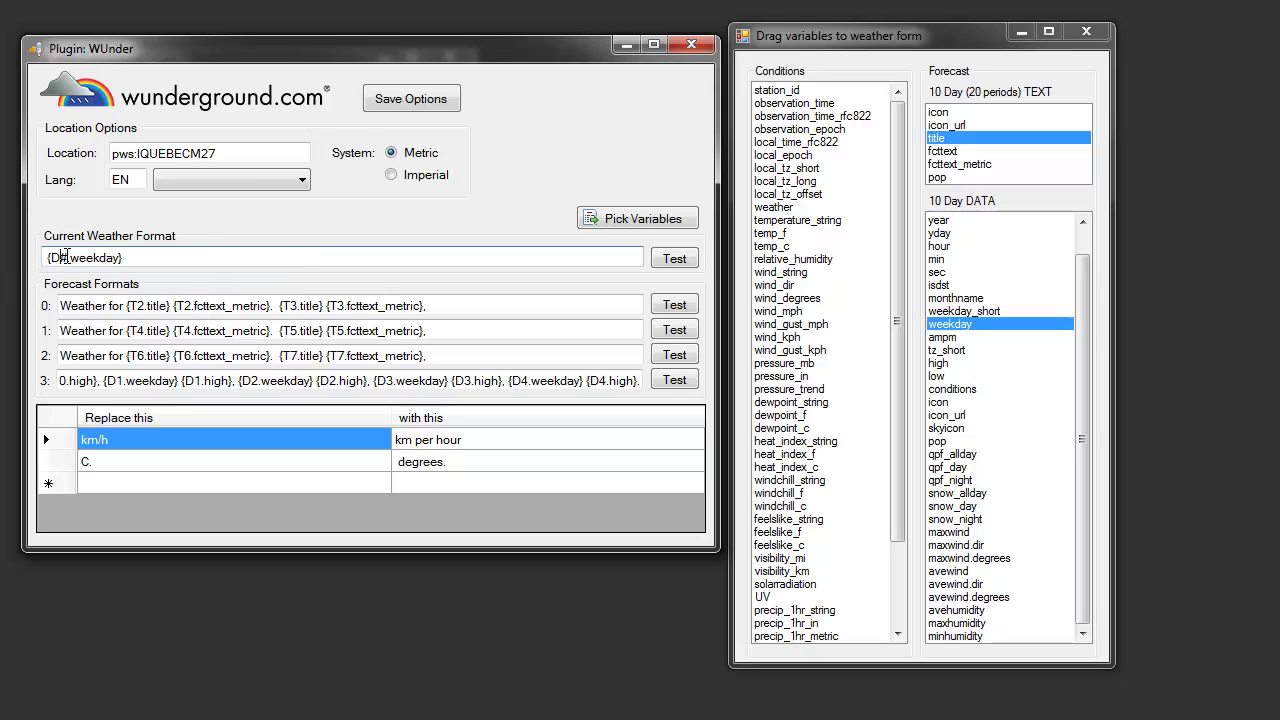
pyautogui.write('0')
pyautogui.hotkey('ctrl', 'a')
pyautogui.click(141, 253)
pyautogui.hotkey('ctrl', 'v')
pyautogui.hotkey('ctrl', 'v')
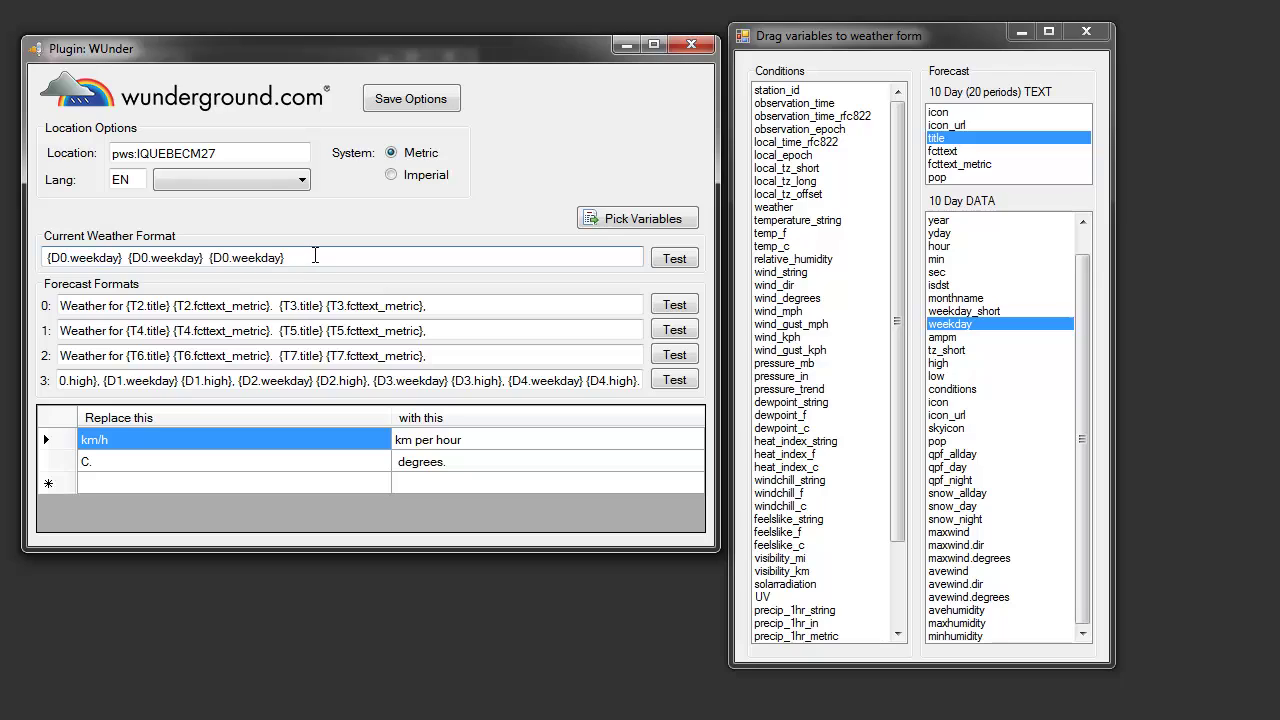
pyautogui.hotkey('ctrl', 'v')
pyautogui.doubleClick(144, 258)
pyautogui.write('1')
pyautogui.write('3')
# Test the weekday format, which returns 'Thursday Friday Saturday Sunday', then select its text
pyautogui.click(675, 258)
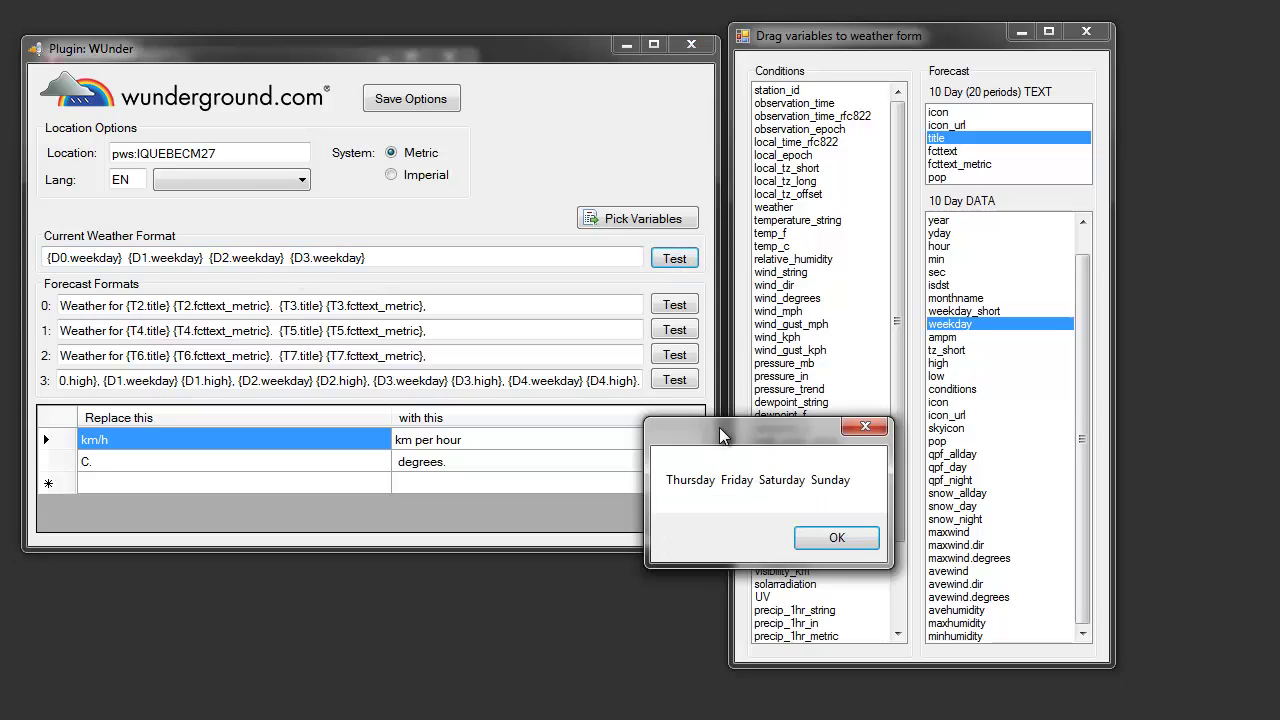
pyautogui.moveTo(730, 428); pyautogui.dragTo(348, 86)
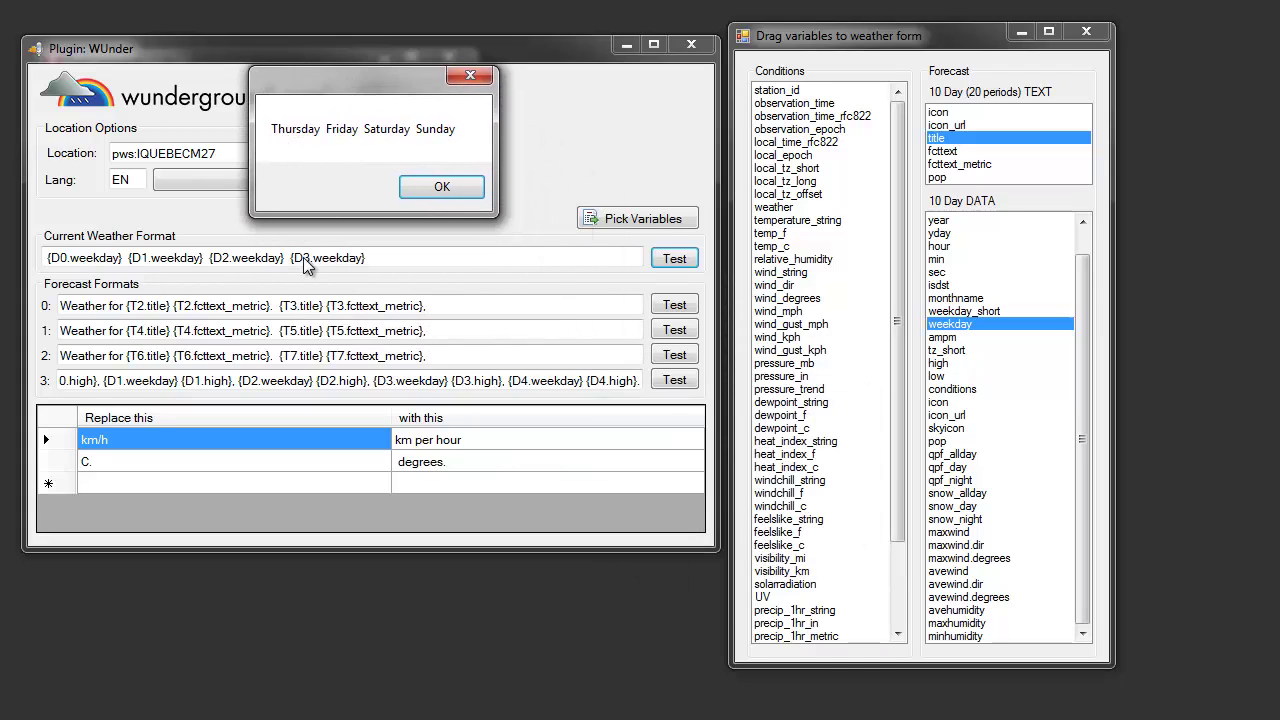
pyautogui.click(438, 186)
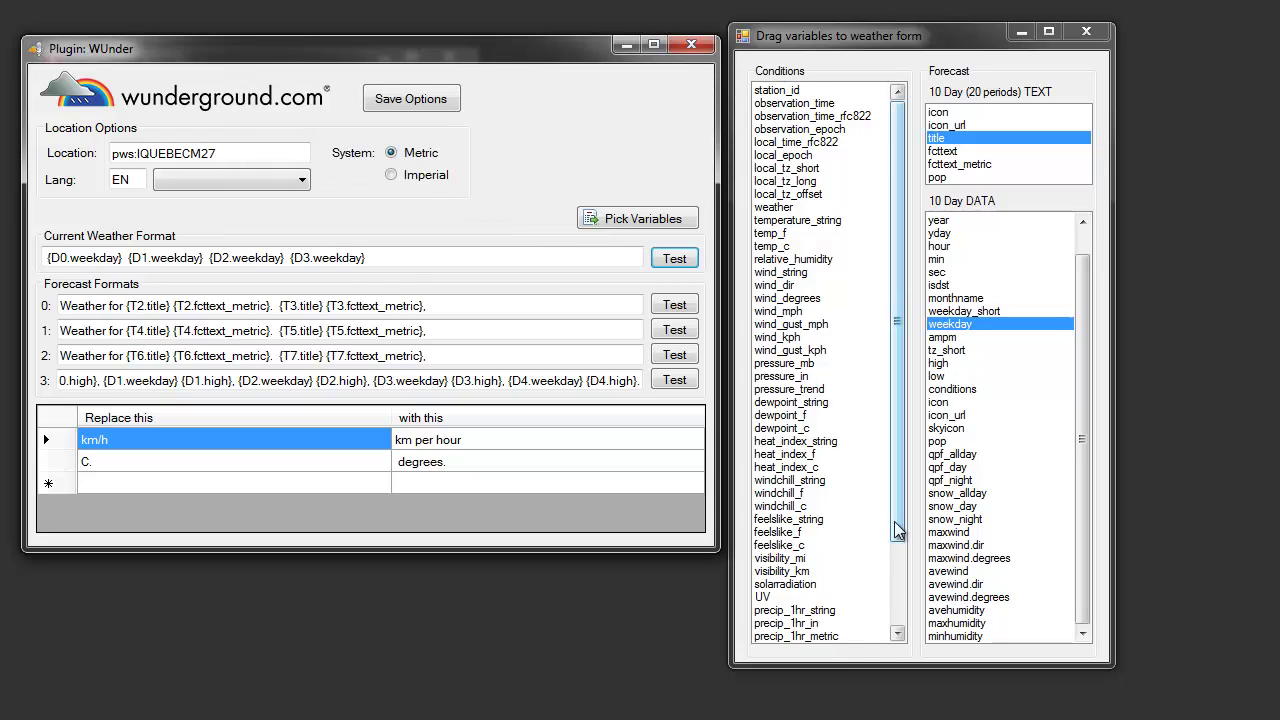
pyautogui.moveTo(900, 530); pyautogui.dragTo(893, 450)
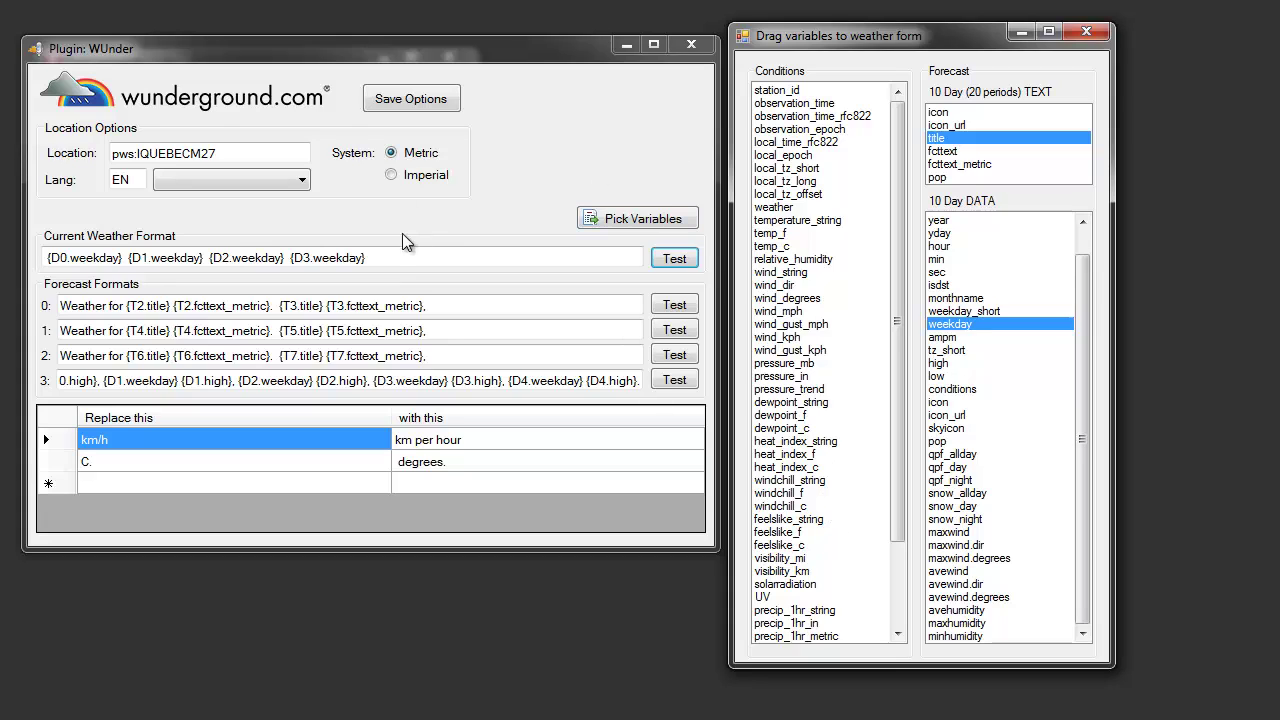
pyautogui.moveTo(400, 250); pyautogui.dragTo(44, 258)
# Replace the format with {C.temp_c} and test it, returning 12.3
pyautogui.press('Delete')
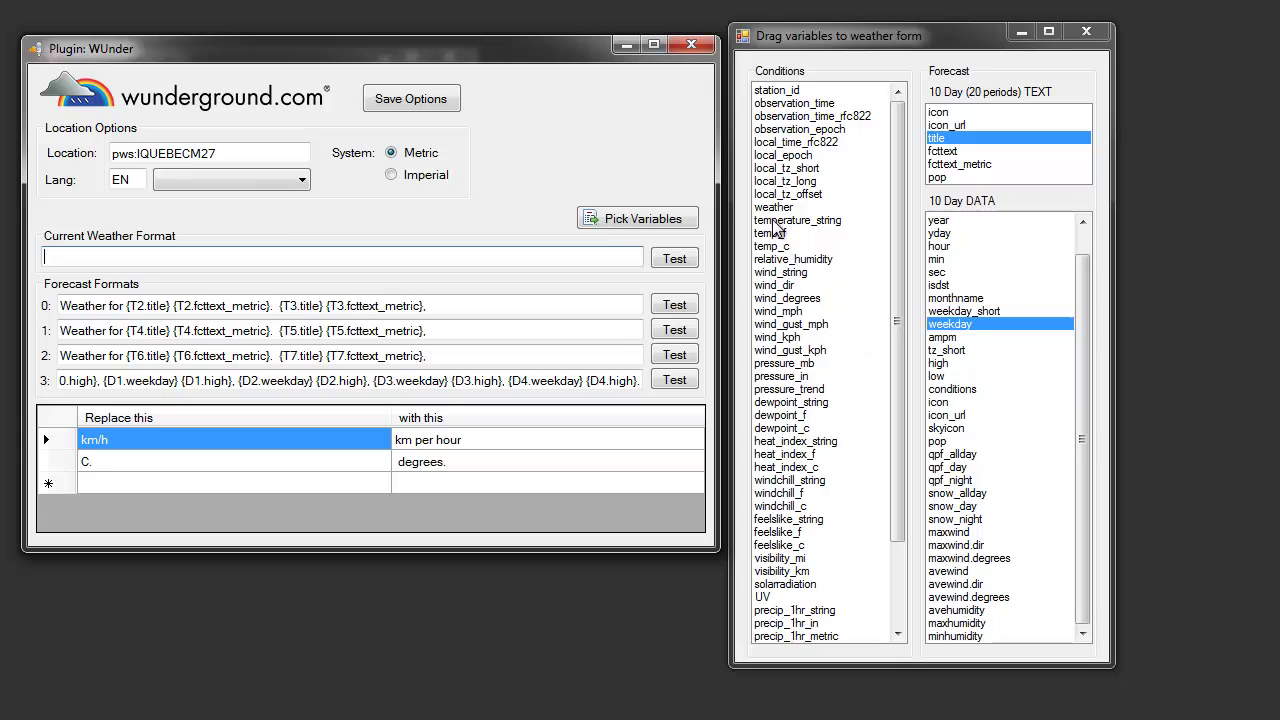
pyautogui.moveTo(786, 230); pyautogui.dragTo(404, 257)
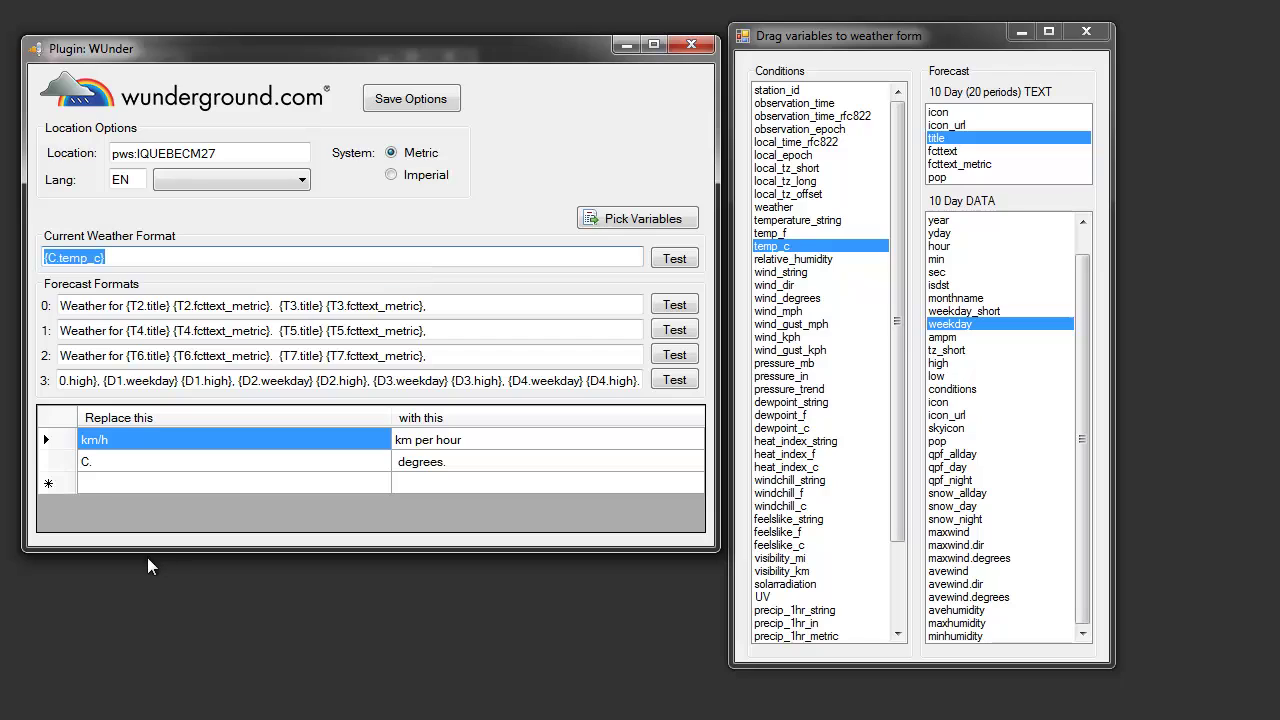
pyautogui.click(674, 258)
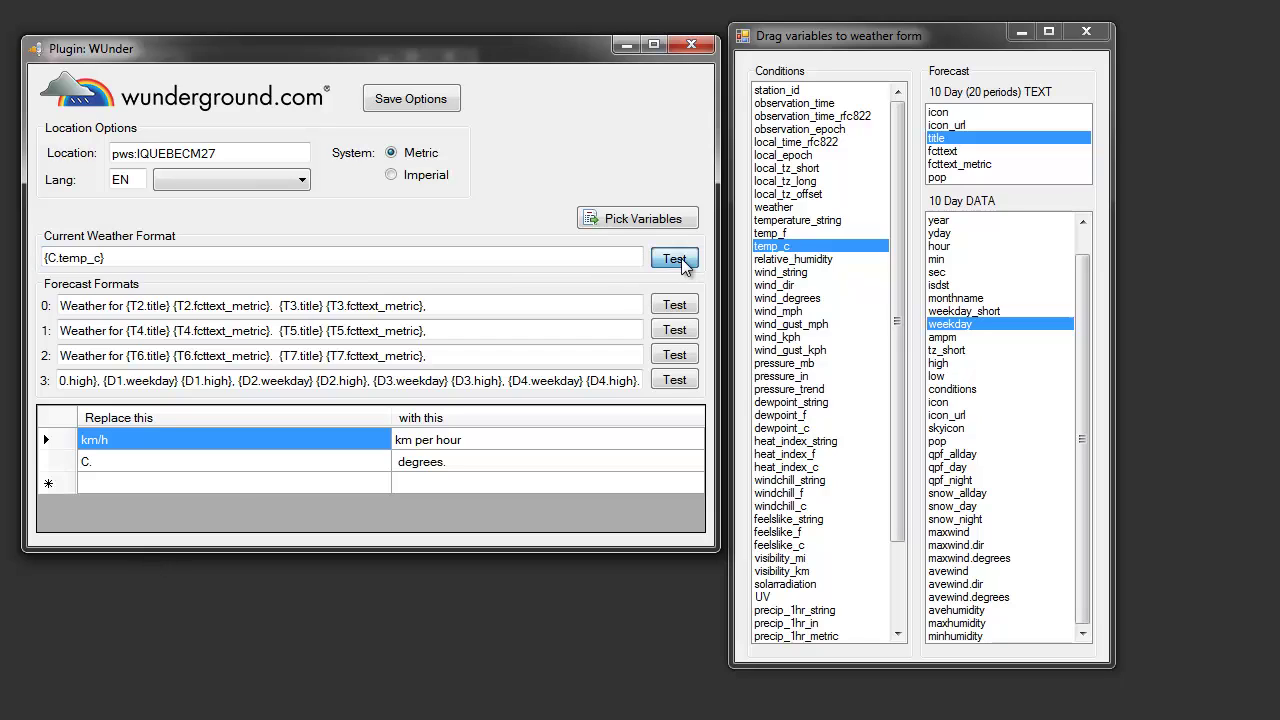
pyautogui.moveTo(757, 436); pyautogui.dragTo(417, 198)
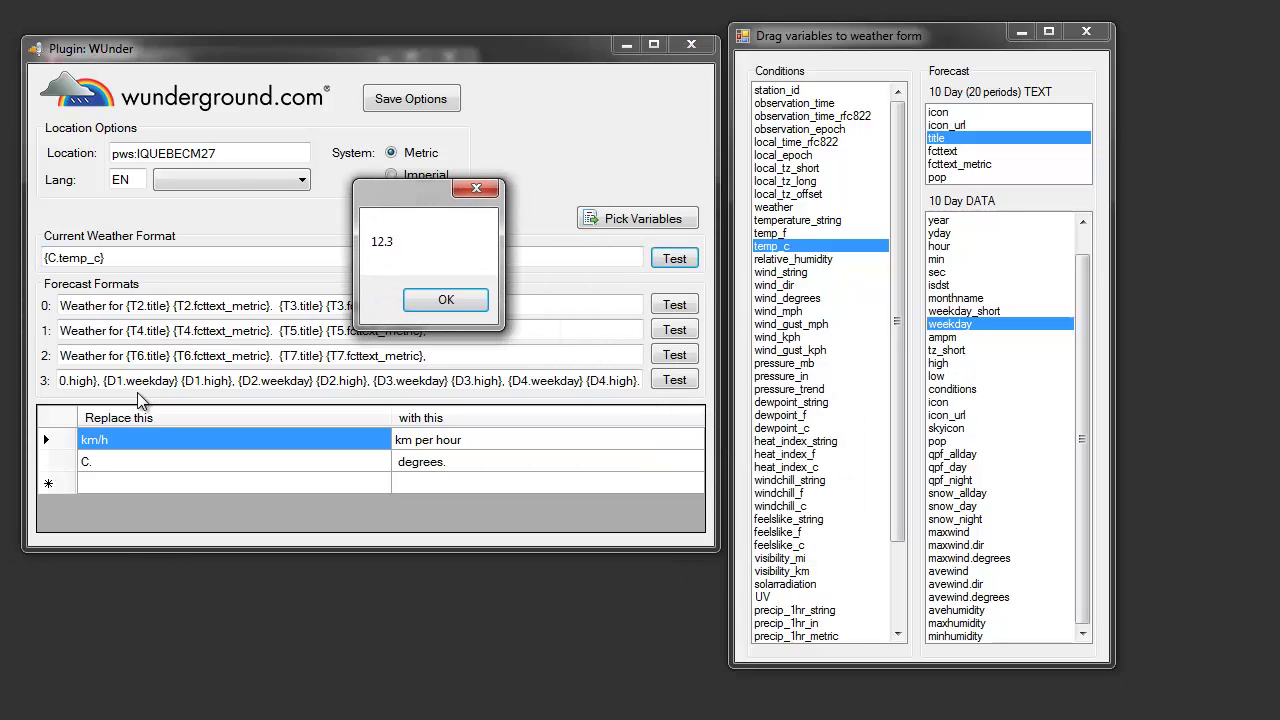
pyautogui.click(446, 302)
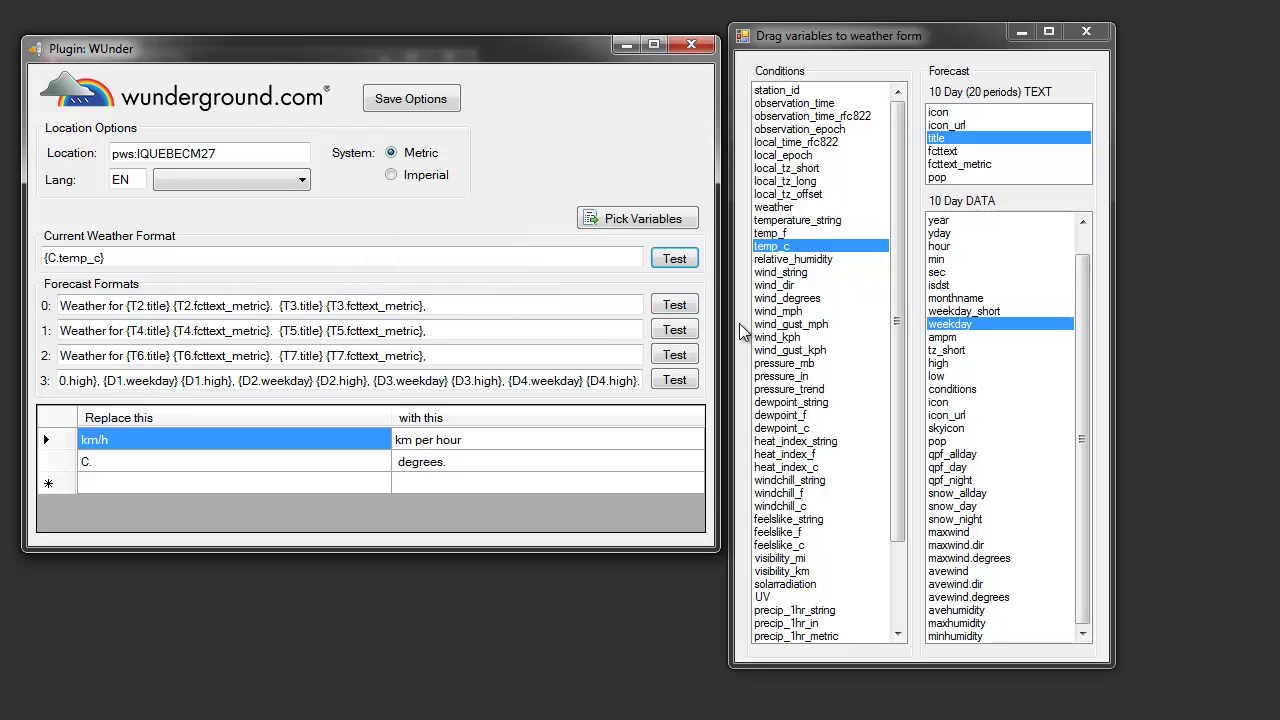
# Add ' wind from the ' and {C.wind_dir}, test to get '12.3 wind from the ENE', then clear
pyautogui.moveTo(775, 285); pyautogui.dragTo(310, 268)
pyautogui.click(103, 258)
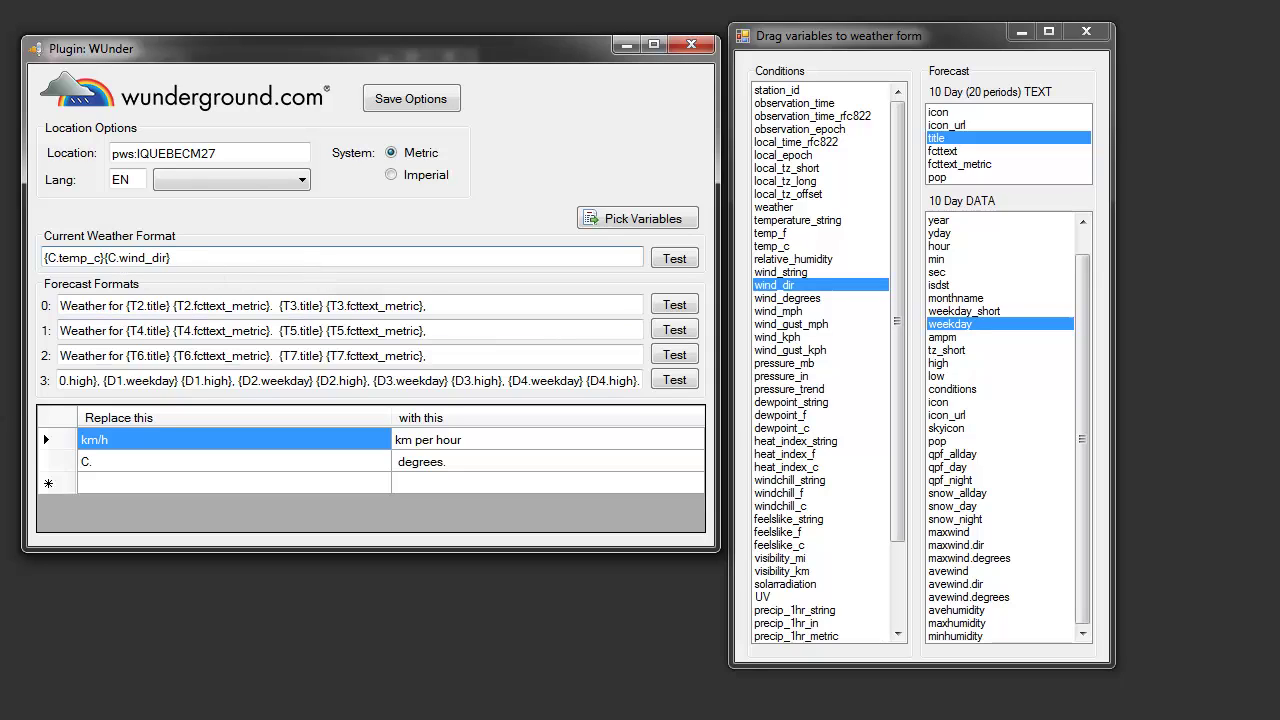
pyautogui.write('windo')
pyautogui.press('BackSpace')
pyautogui.write('from the')
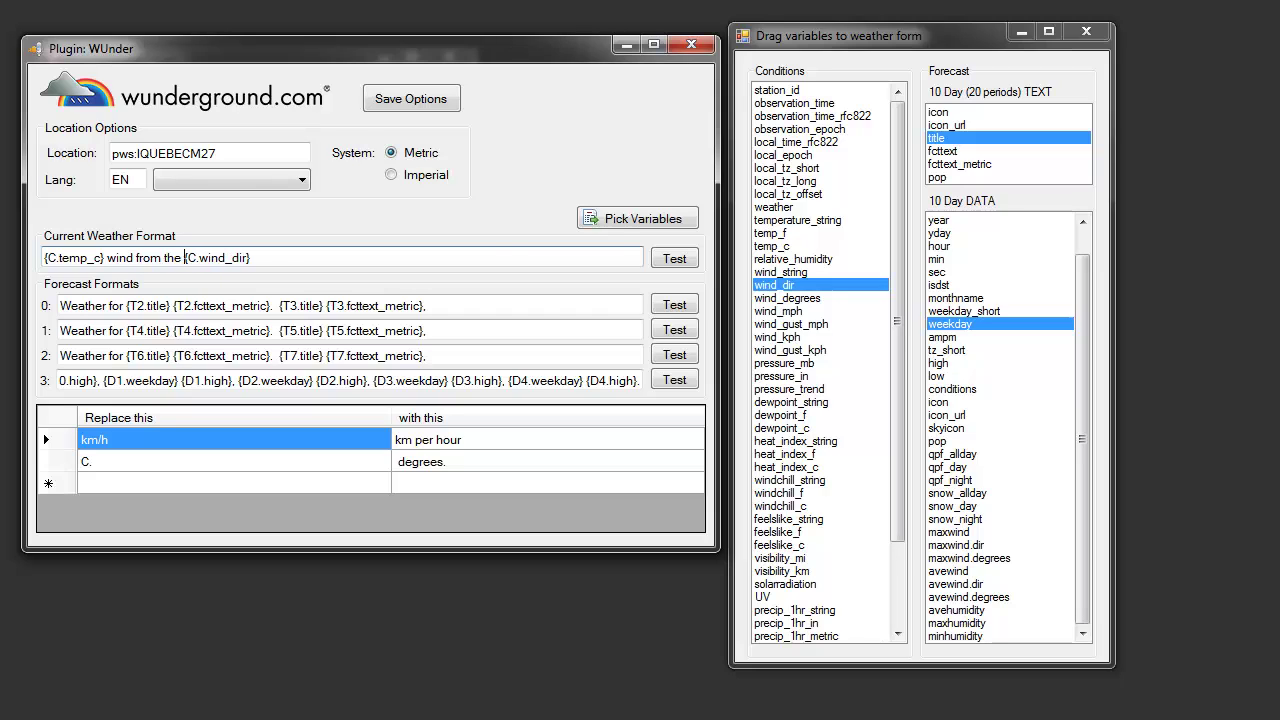
pyautogui.click(672, 259)
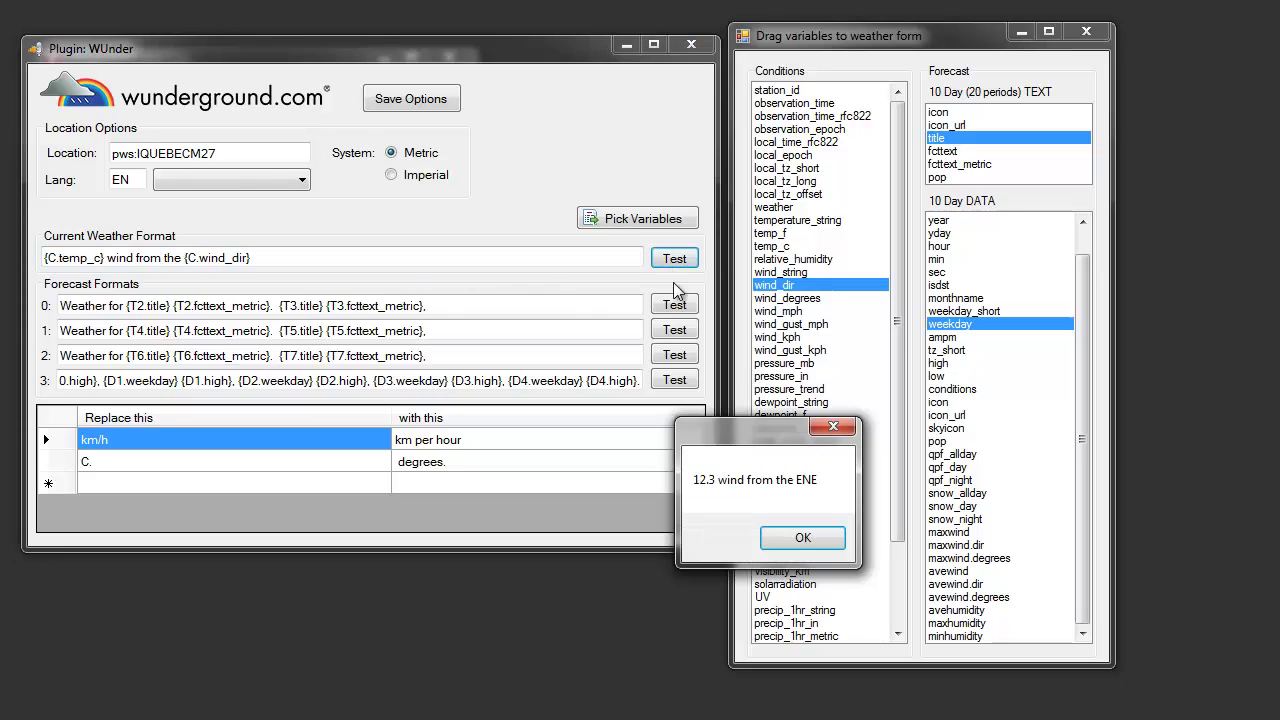
pyautogui.moveTo(739, 435); pyautogui.dragTo(378, 214)
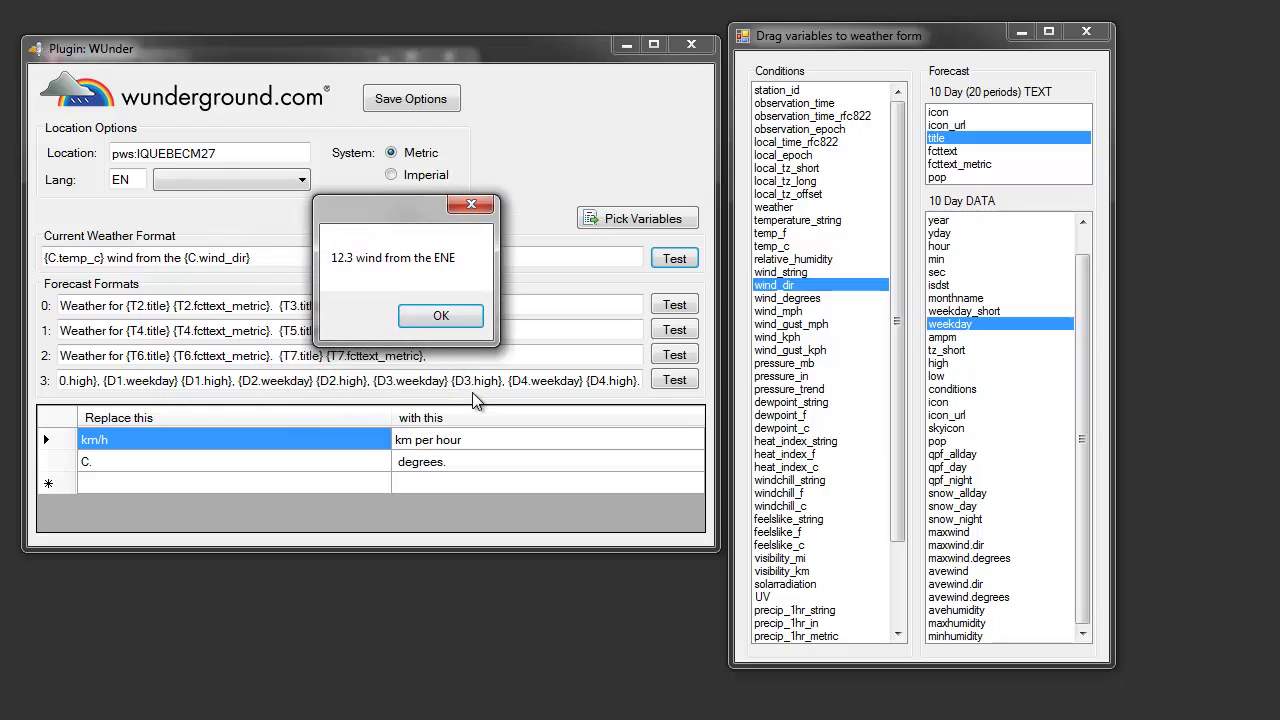
pyautogui.click(440, 316)
pyautogui.moveTo(280, 258); pyautogui.dragTo(44, 258)
pyautogui.press('Delete')
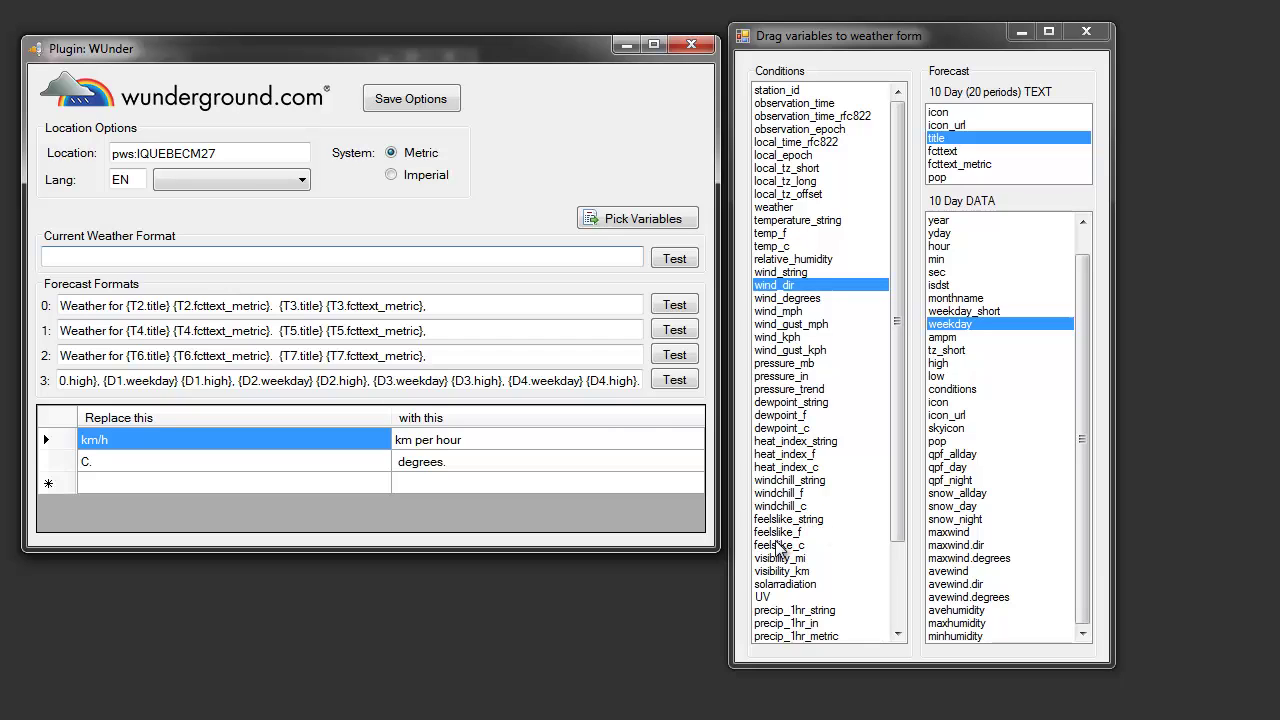
# Insert feelslike_c, feelslike_f and snow_day, then keep only the snow_day token as {D1.snow_day}
pyautogui.moveTo(780, 546); pyautogui.dragTo(150, 262)
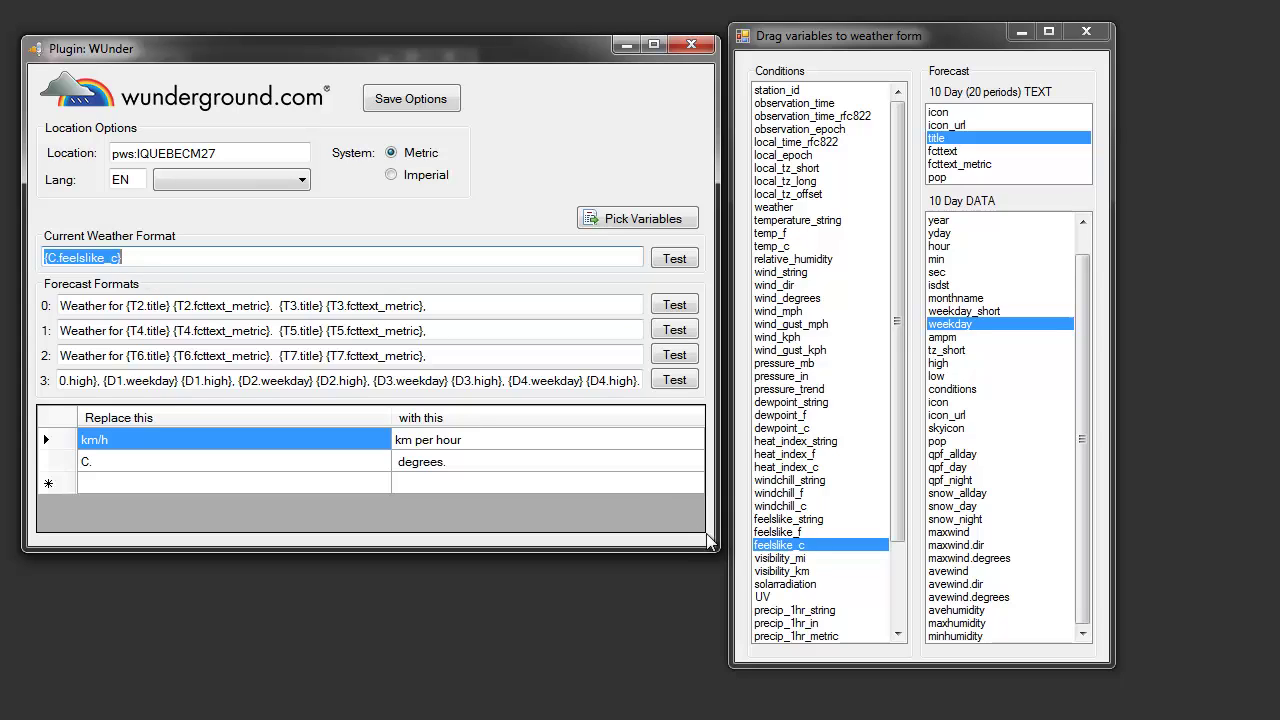
pyautogui.moveTo(778, 532); pyautogui.dragTo(185, 281)
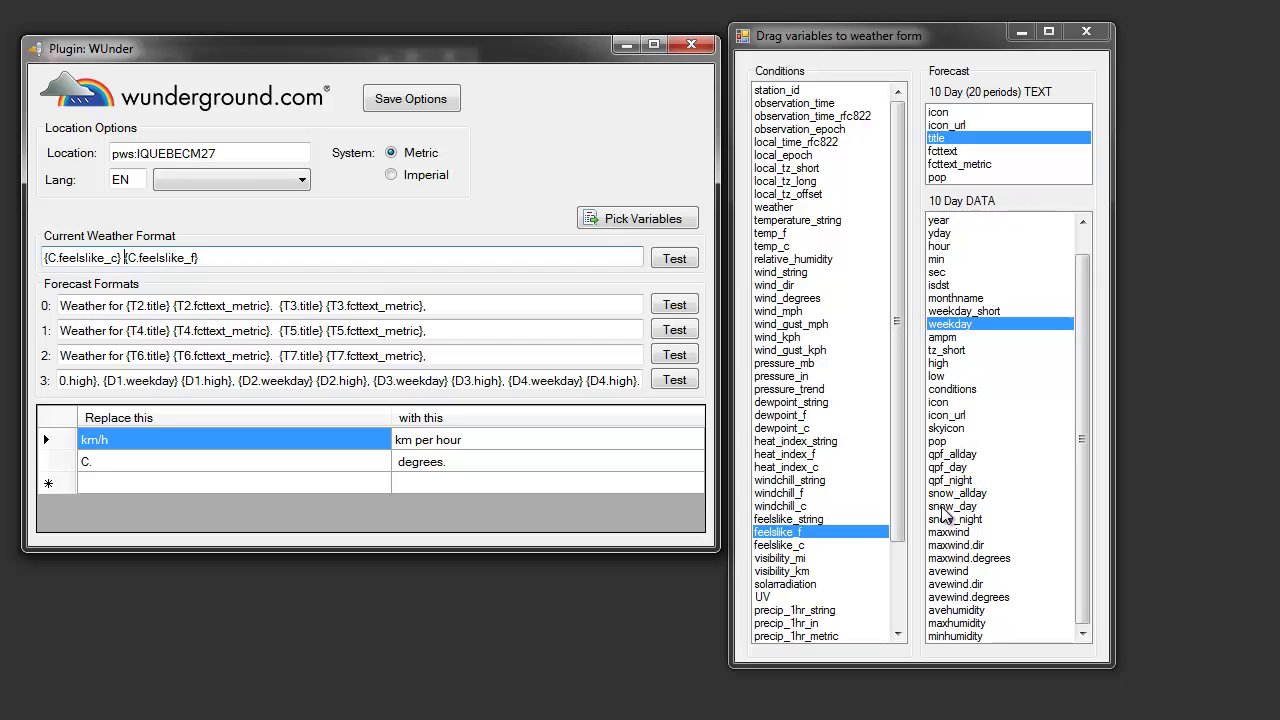
pyautogui.moveTo(945, 512); pyautogui.dragTo(508, 262)
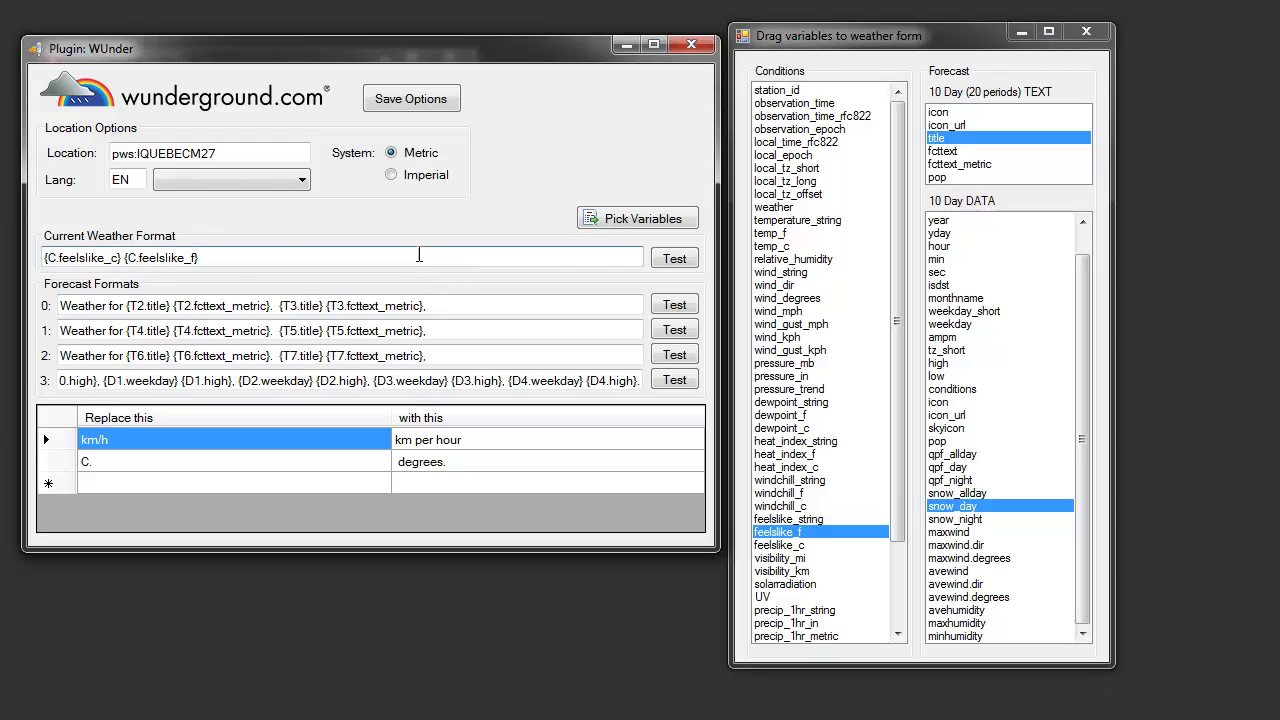
pyautogui.hotkey('shift', 'Home')
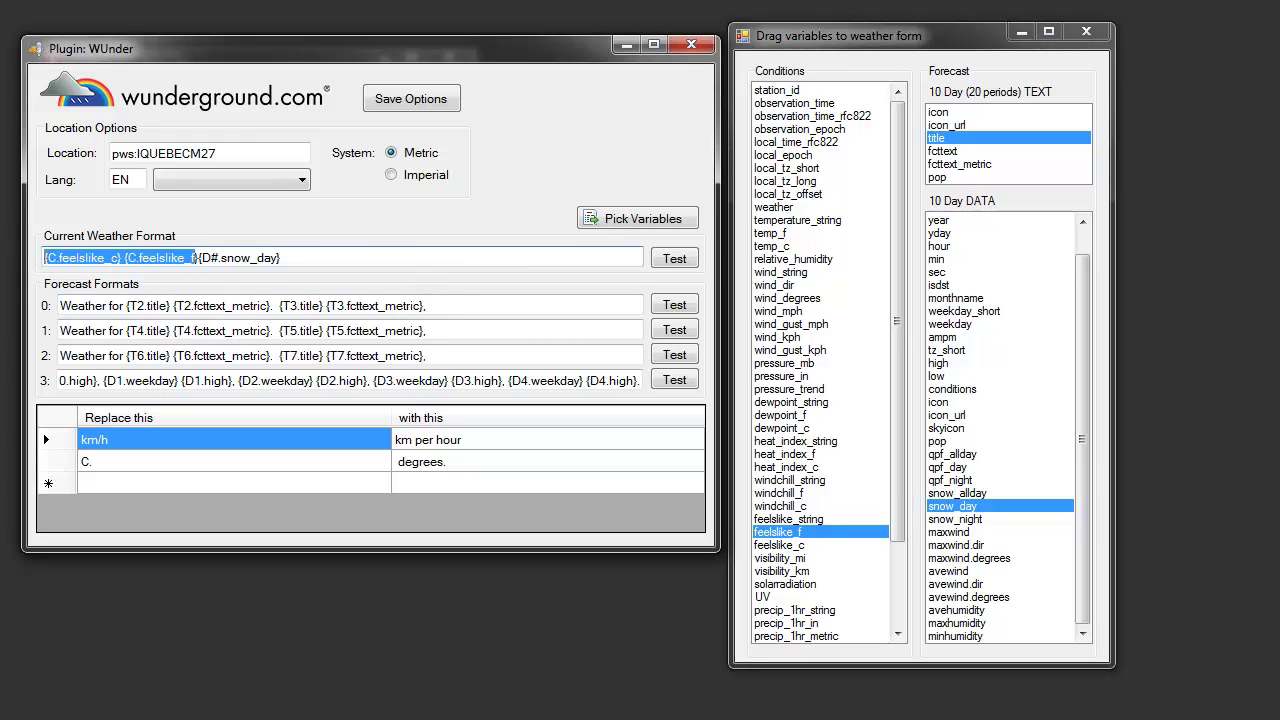
pyautogui.press('Delete')
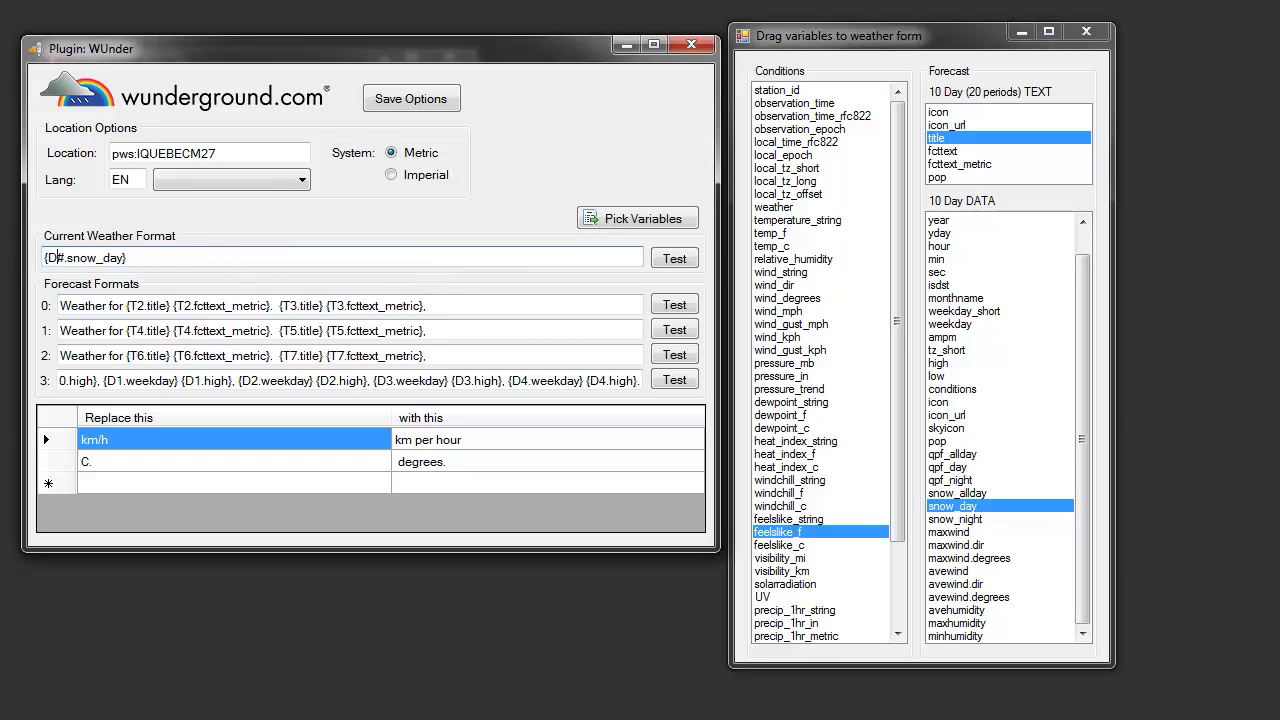
pyautogui.press('Right')
pyautogui.press('Right')
pyautogui.press('Right')
pyautogui.press('BackSpace')
pyautogui.write('0')
pyautogui.press('BackSpace')
pyautogui.write('1')
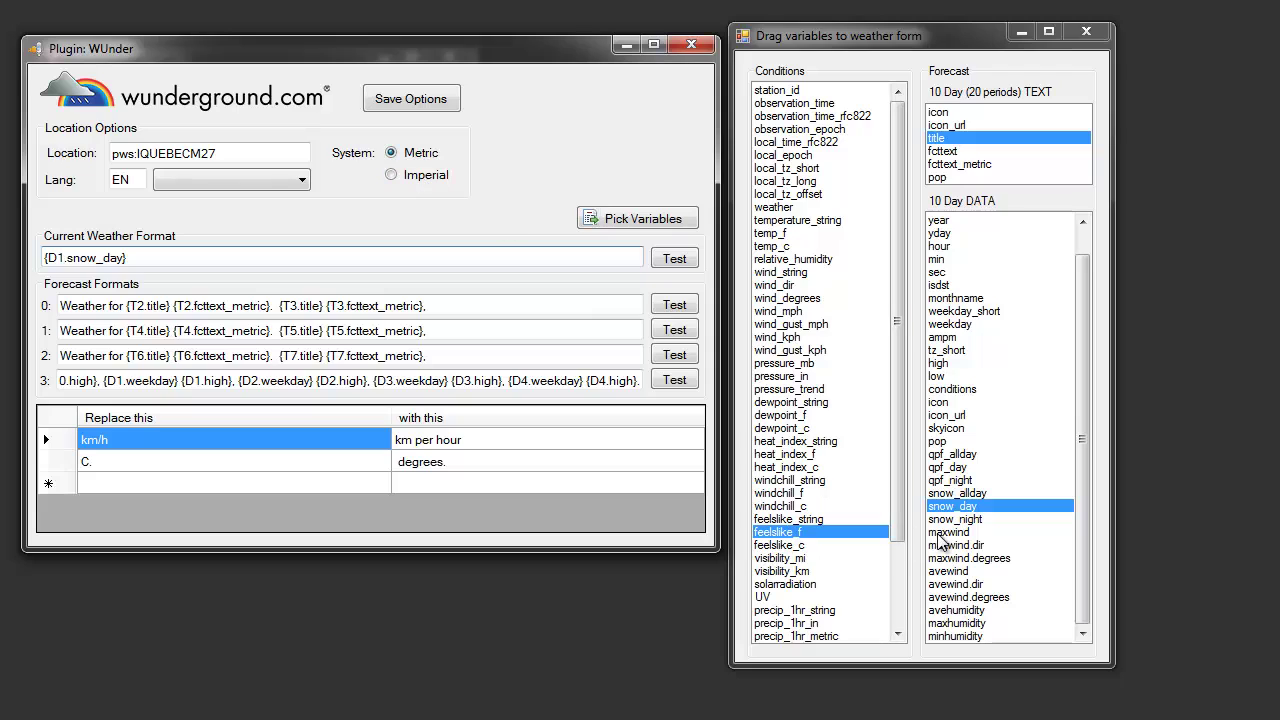
# Replace {D1.snow_day} with {D#.maxwind} and append {C.wind_mph} from the Conditions list
pyautogui.moveTo(945, 532); pyautogui.dragTo(220, 257)
pyautogui.moveTo(126, 258); pyautogui.dragTo(44, 258)
pyautogui.press('BackSpace')
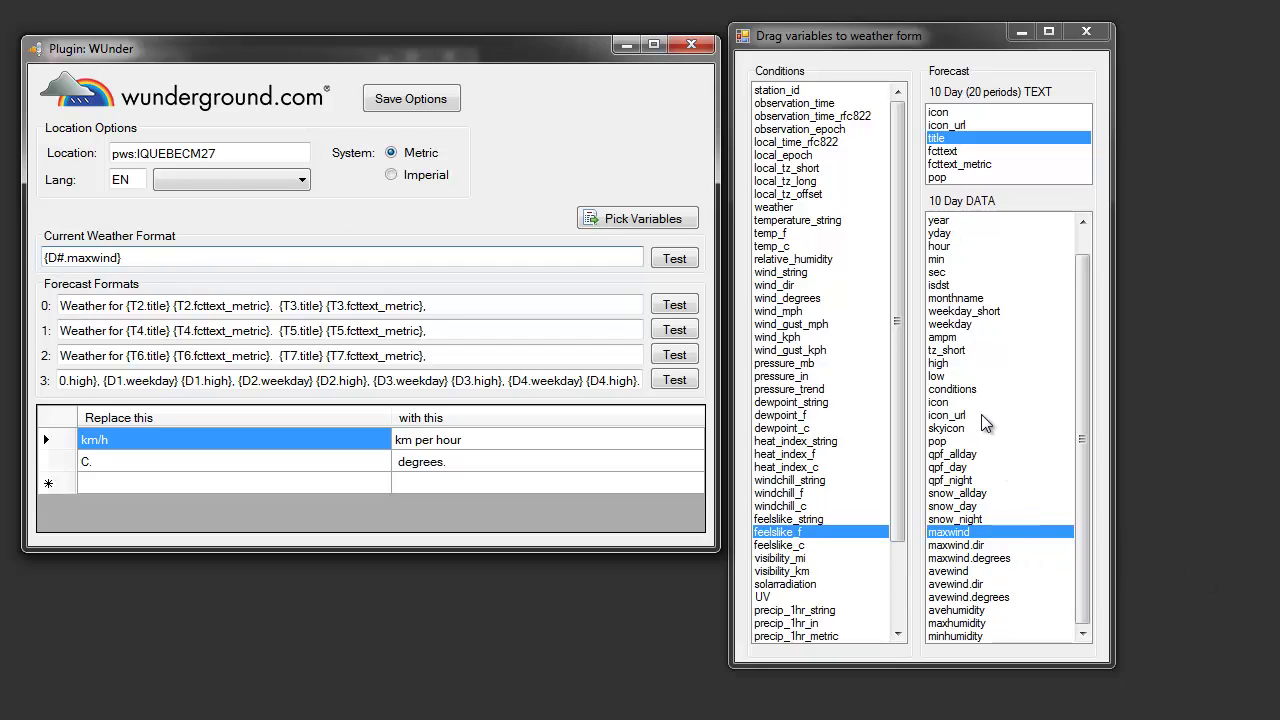
pyautogui.click(938, 220)
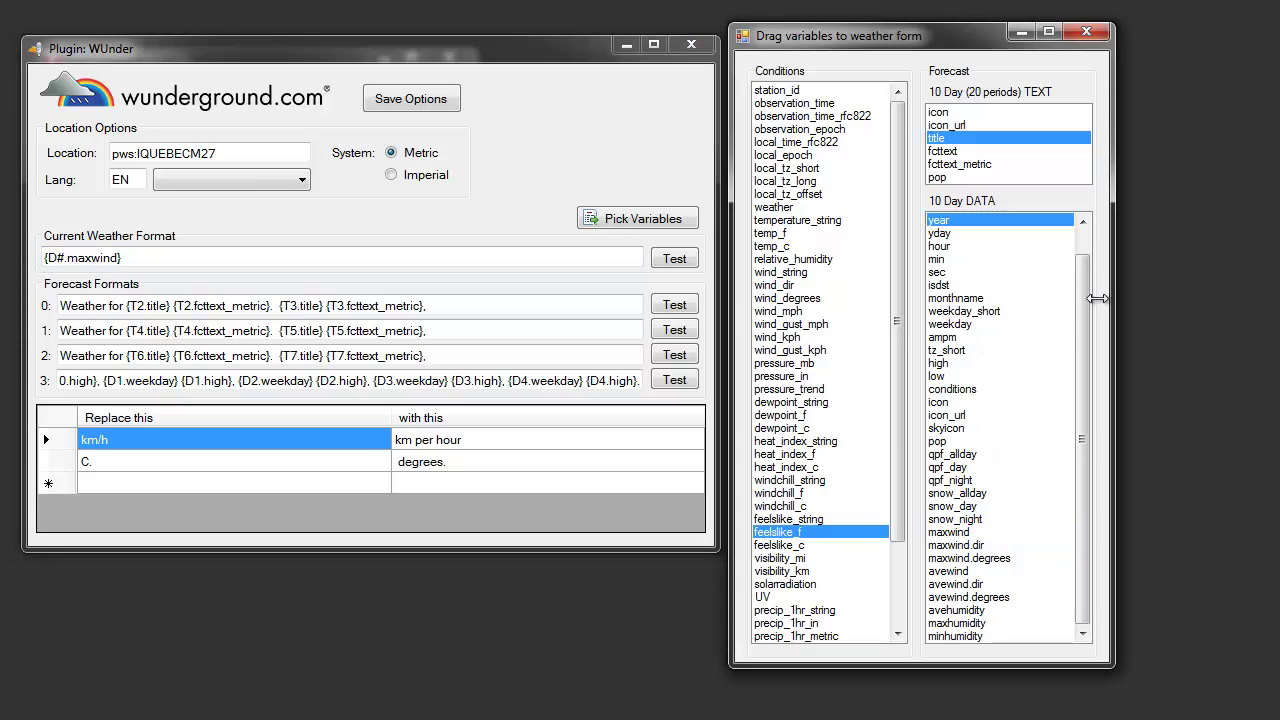
pyautogui.scroll(1, 1087, 253)
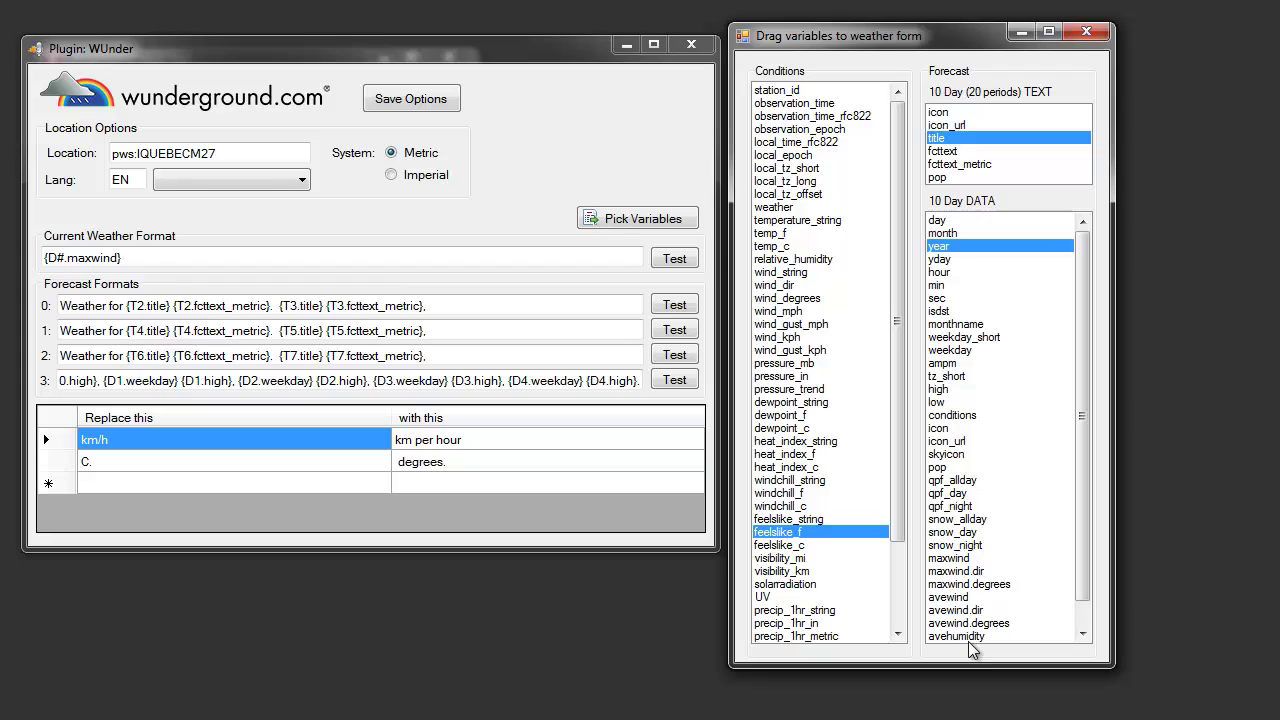
pyautogui.click(968, 584)
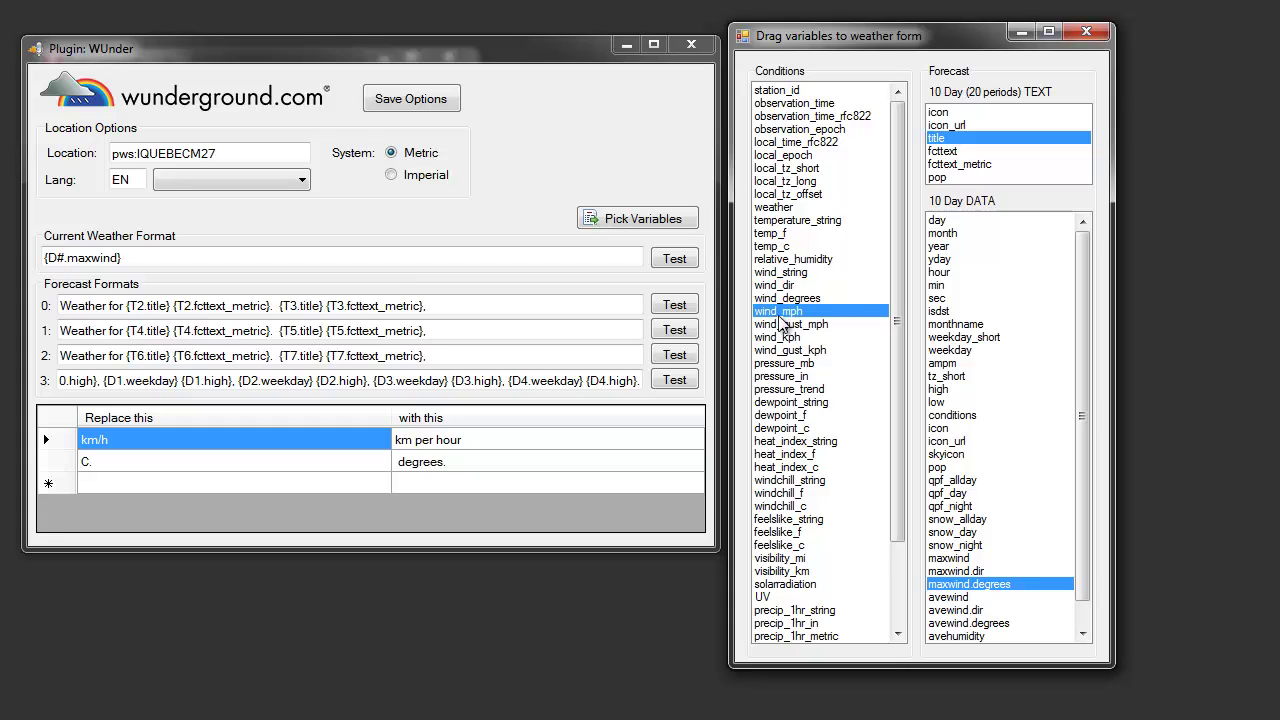
pyautogui.moveTo(770, 316); pyautogui.dragTo(386, 260)
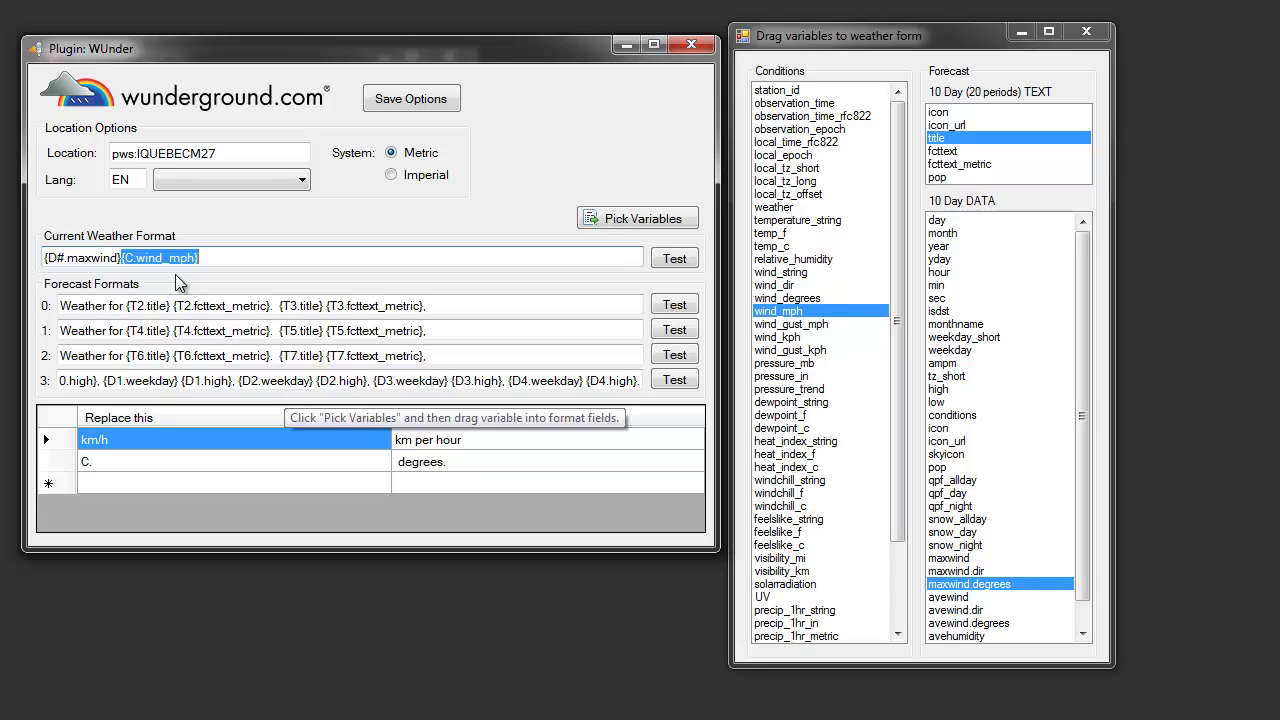
# Delete the text of forecast format lines 0 and 1, leaving lines 2 and 3
pyautogui.click(456, 304)
pyautogui.press('BackSpace')
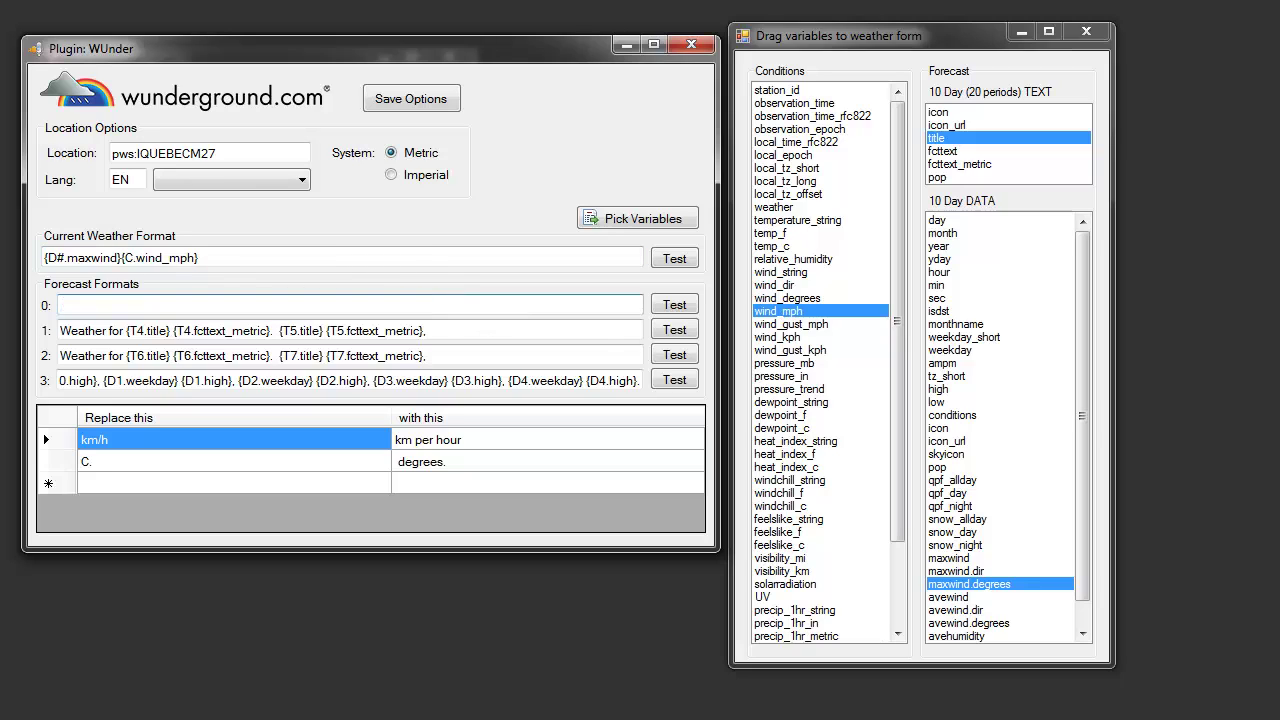
pyautogui.moveTo(462, 331); pyautogui.dragTo(10, 331)
pyautogui.press('BackSpace')
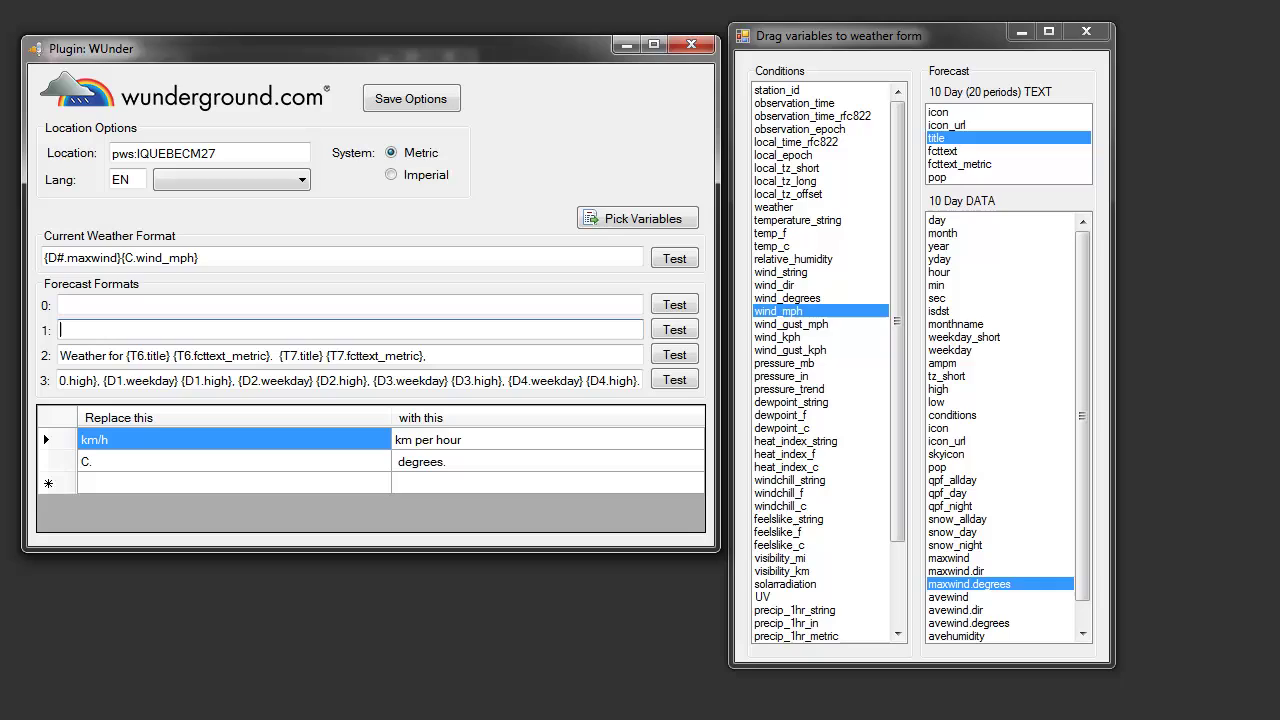
pyautogui.click(90, 305)
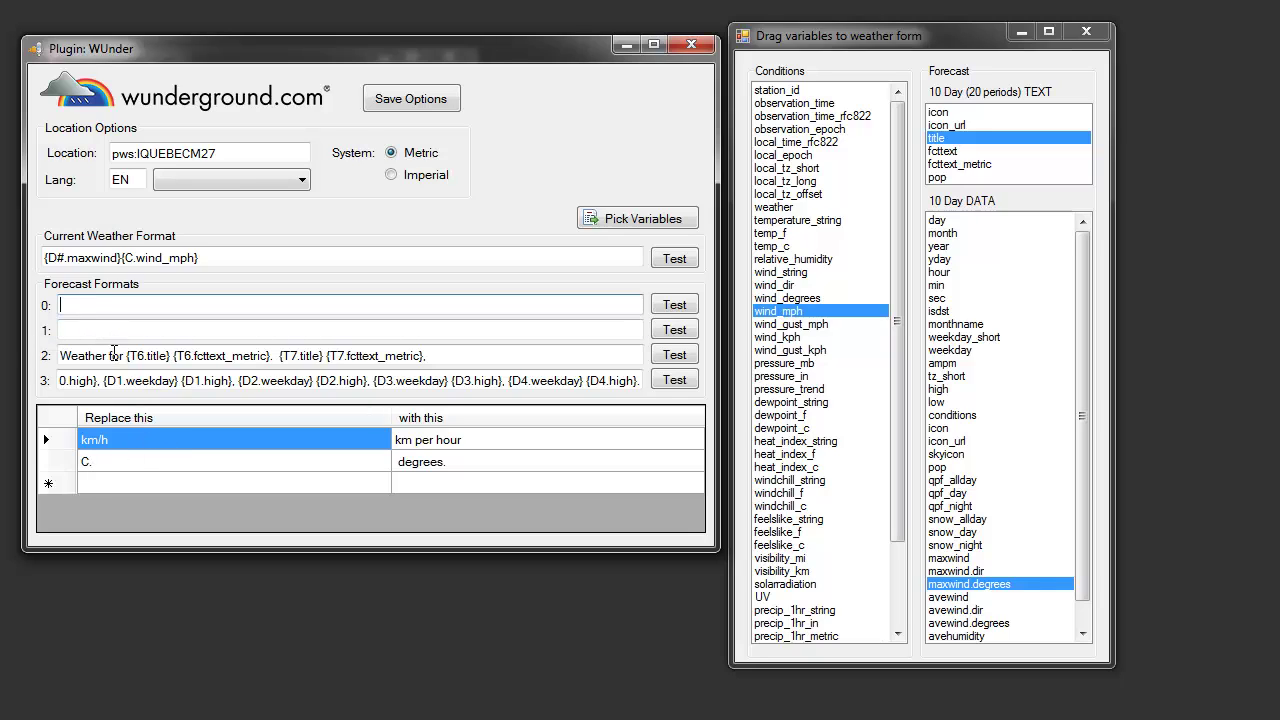
pyautogui.click(89, 330)
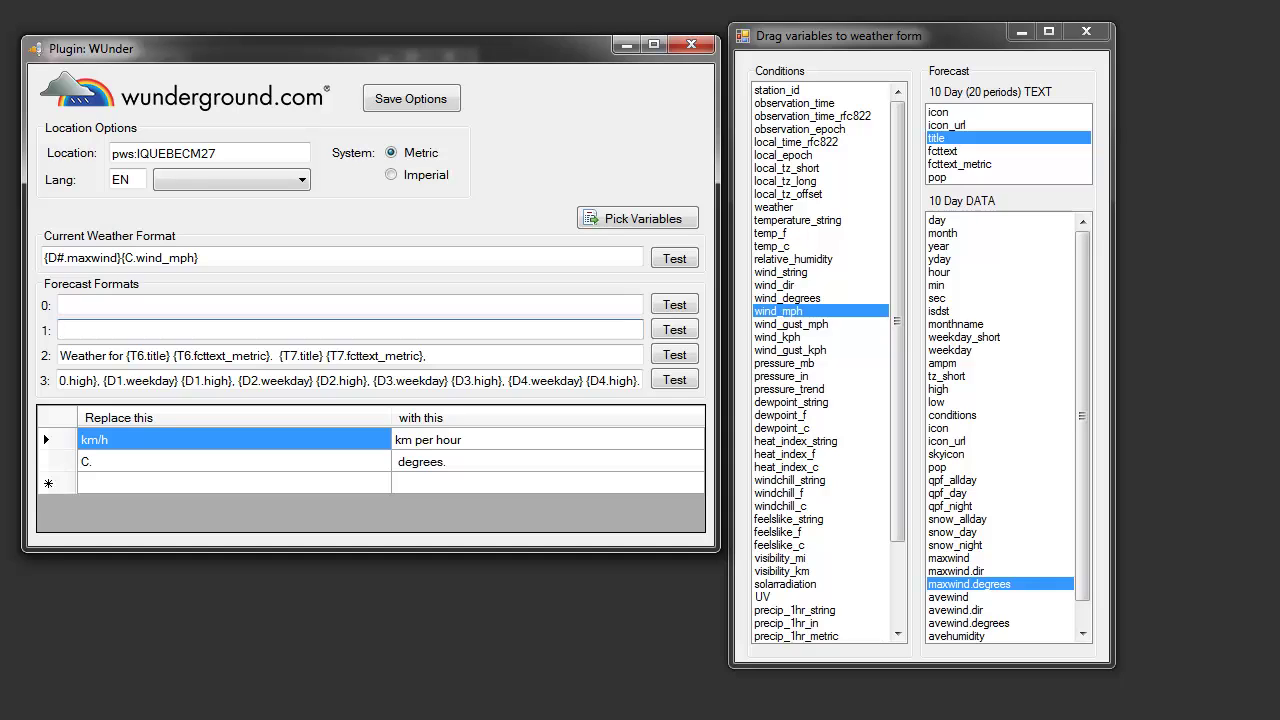
# In the Tree Editor, create a new group named WUNDER DEMO
pyautogui.hotkey('alt', 'Tab')
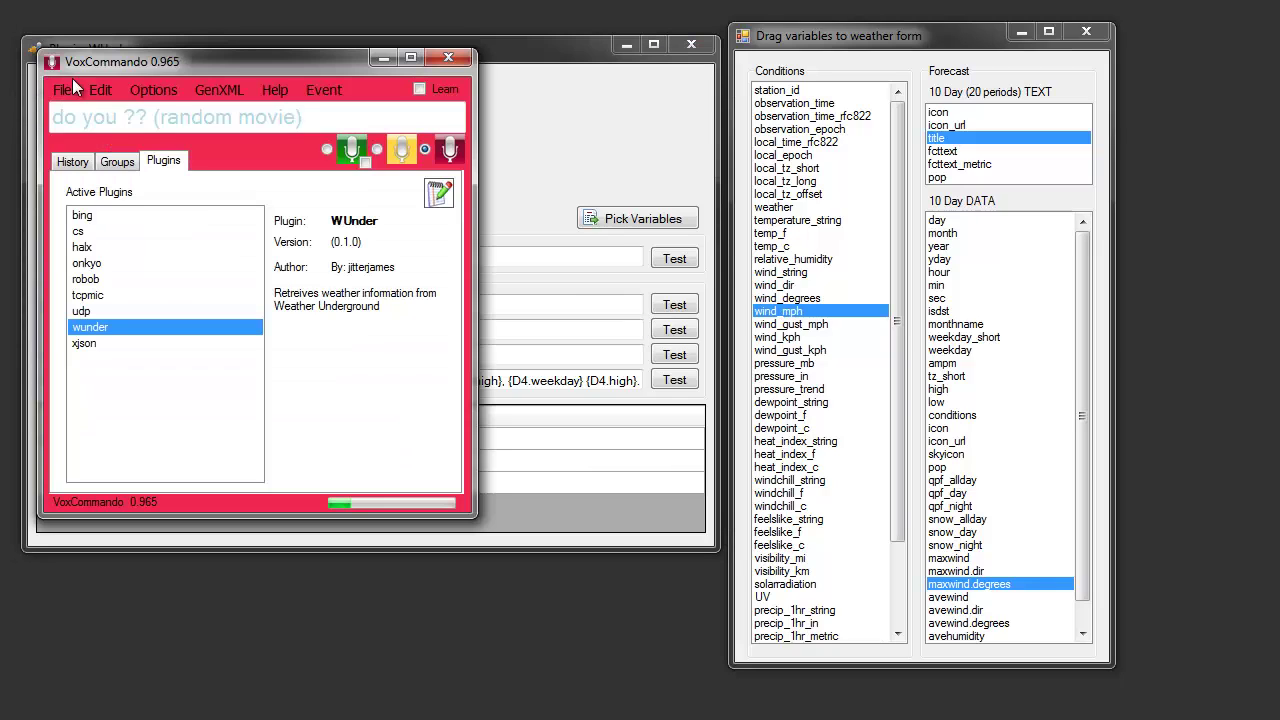
pyautogui.click(109, 88)
pyautogui.moveTo(488, 71); pyautogui.dragTo(196, 64)
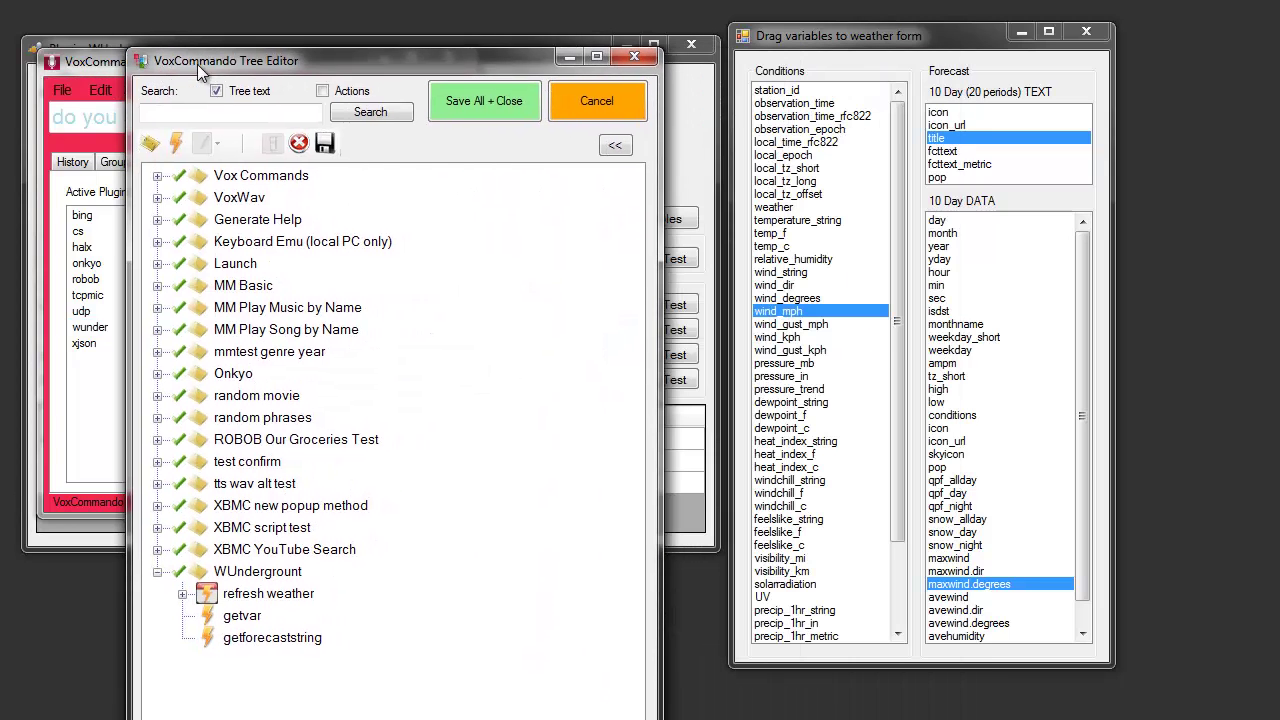
pyautogui.click(149, 142)
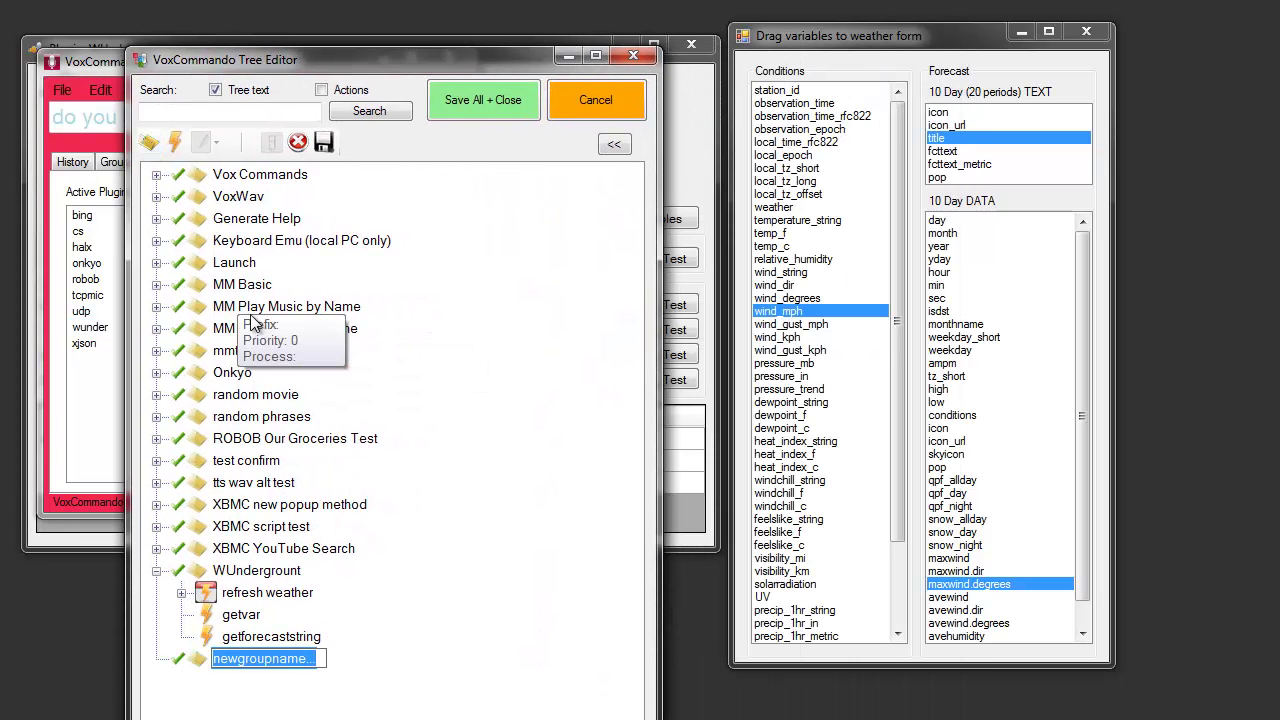
pyautogui.write('WUNDER')
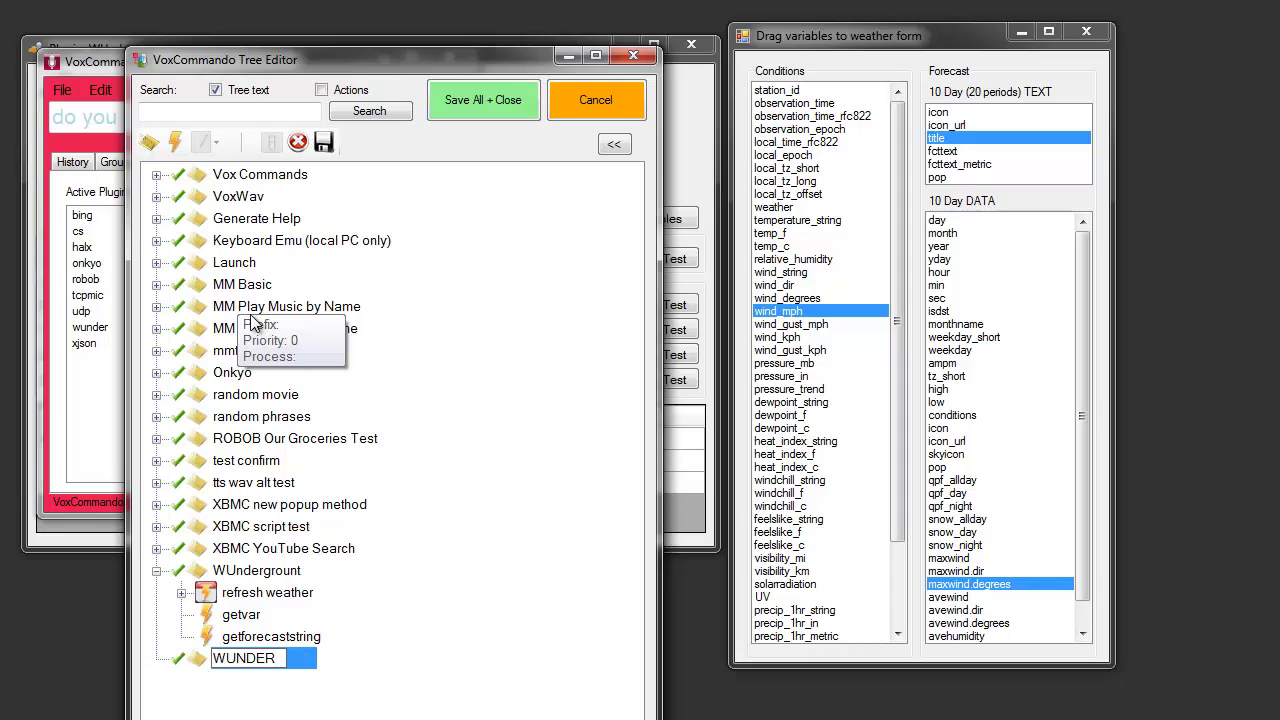
pyautogui.write(' DEMO')
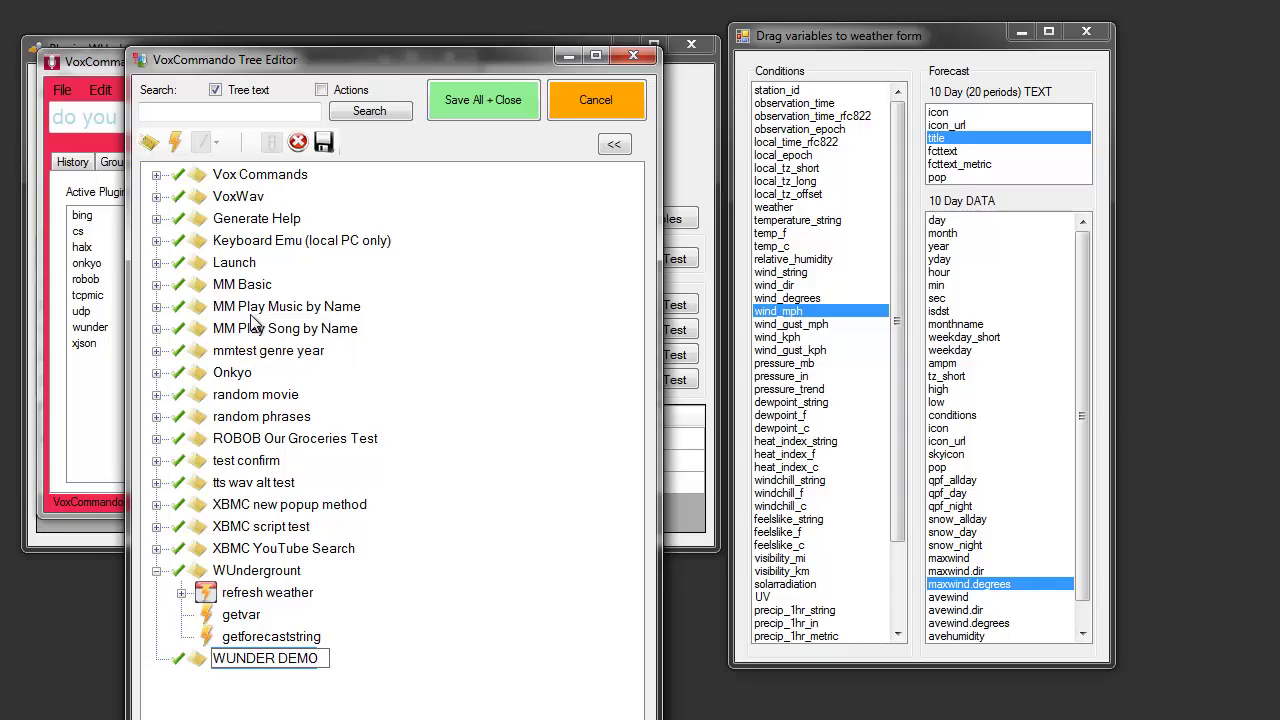
pyautogui.press('Return')
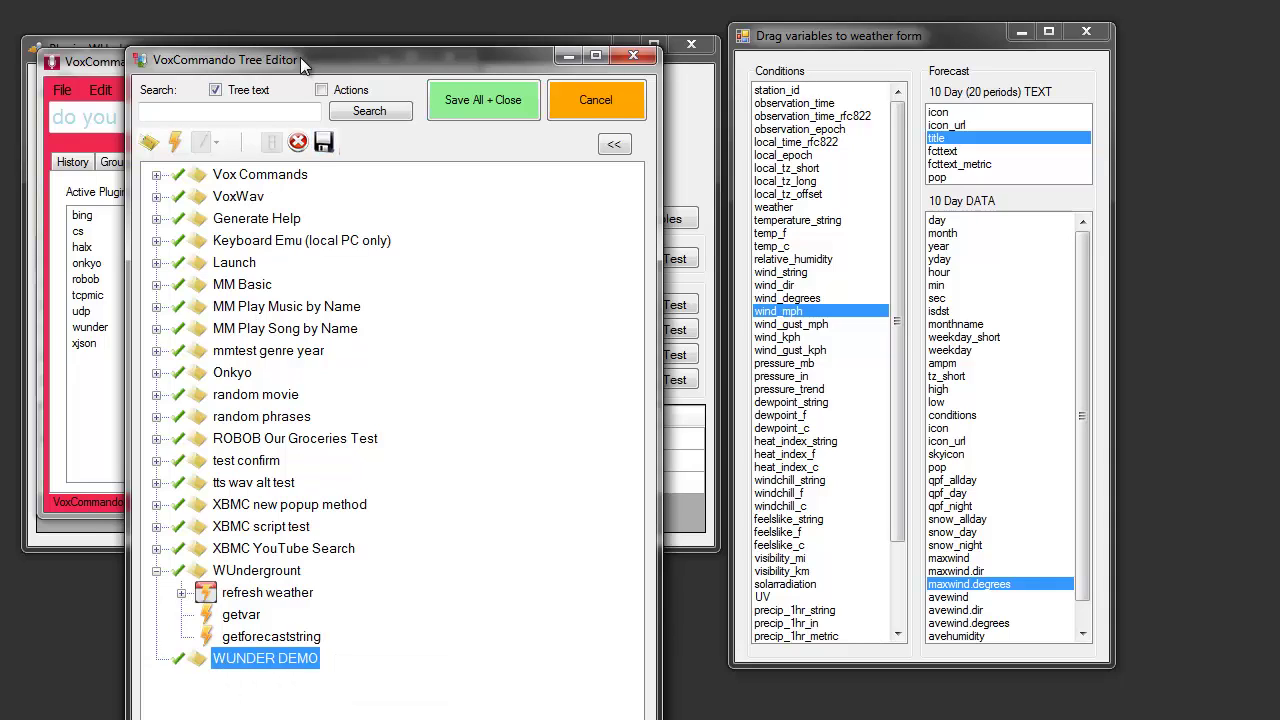
# Add a new command named 'test' inside the WUNDER DEMO group
pyautogui.moveTo(301, 56); pyautogui.dragTo(281, 15)
pyautogui.click(155, 101)
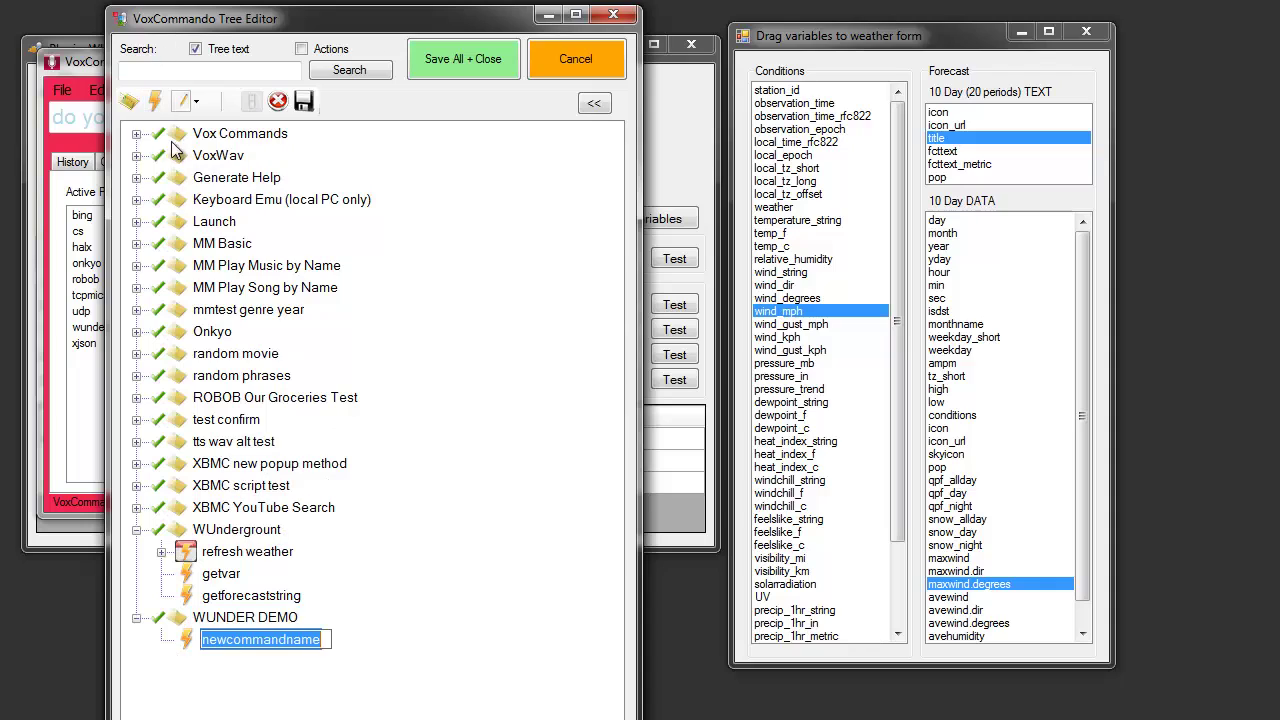
pyautogui.write('test')
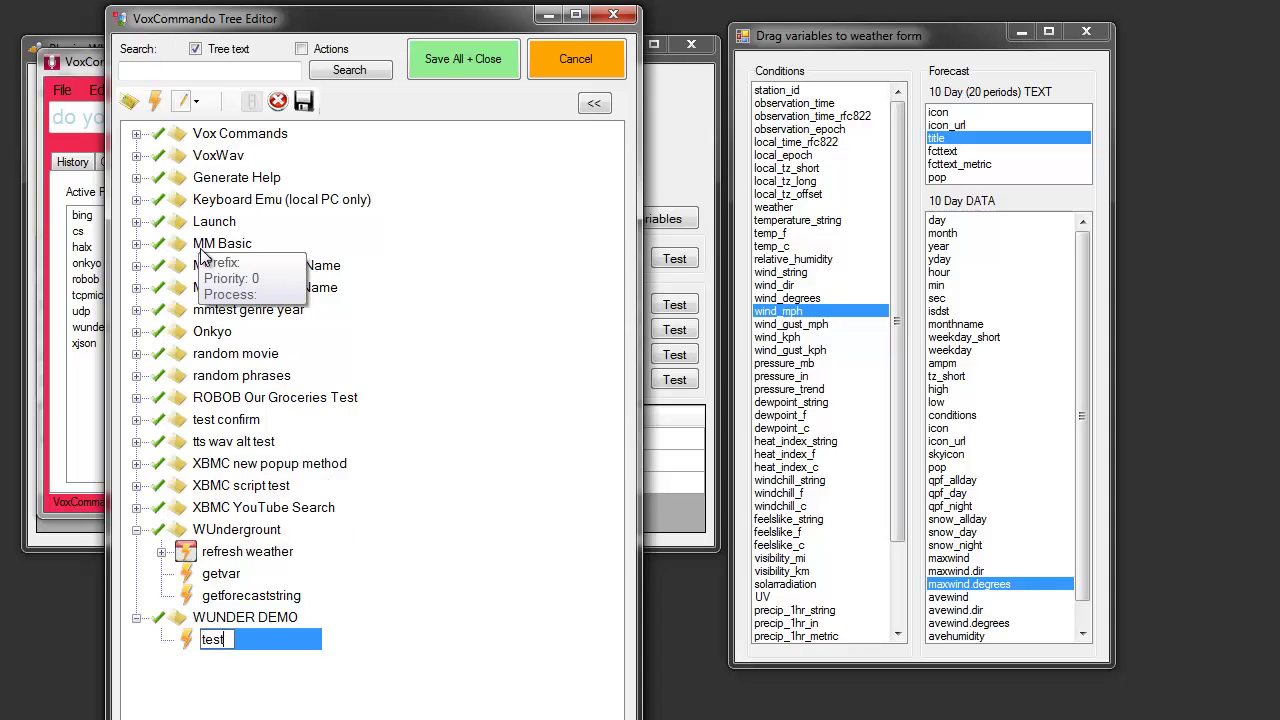
pyautogui.press('Return')
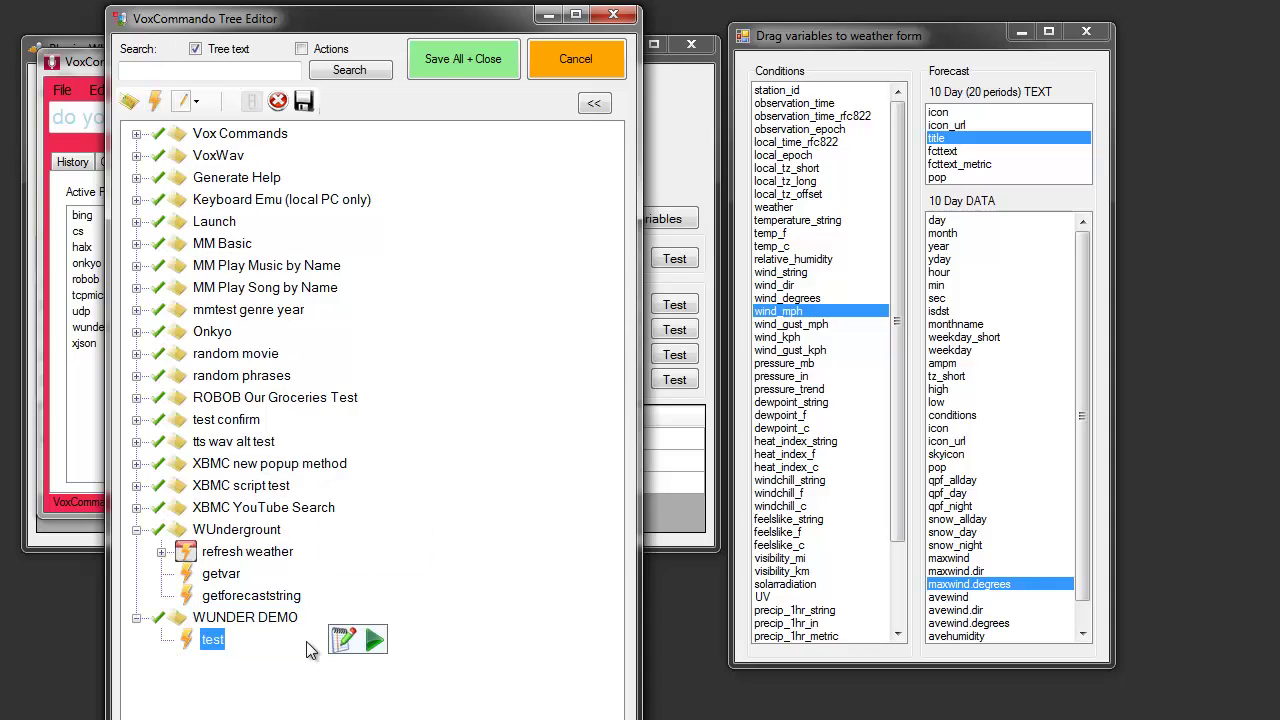
# Give the test command a first action, WUnder.GetCurrent
pyautogui.click(343, 638)
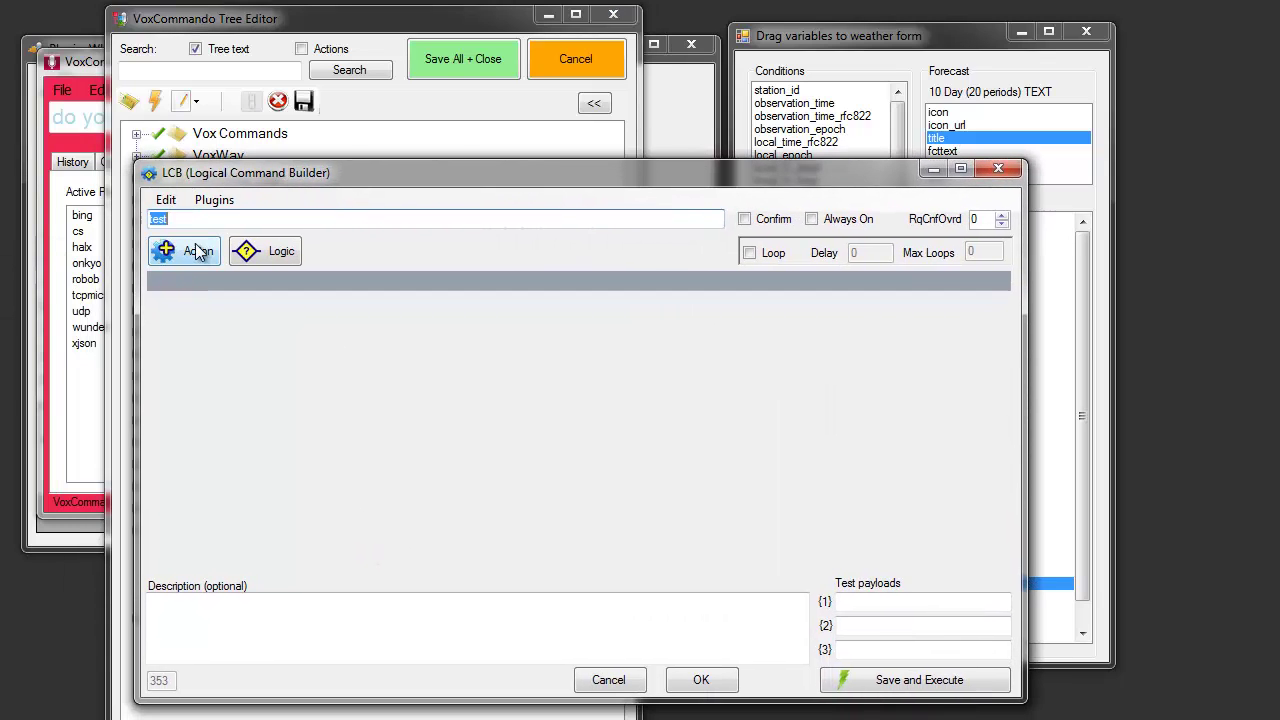
pyautogui.click(198, 251)
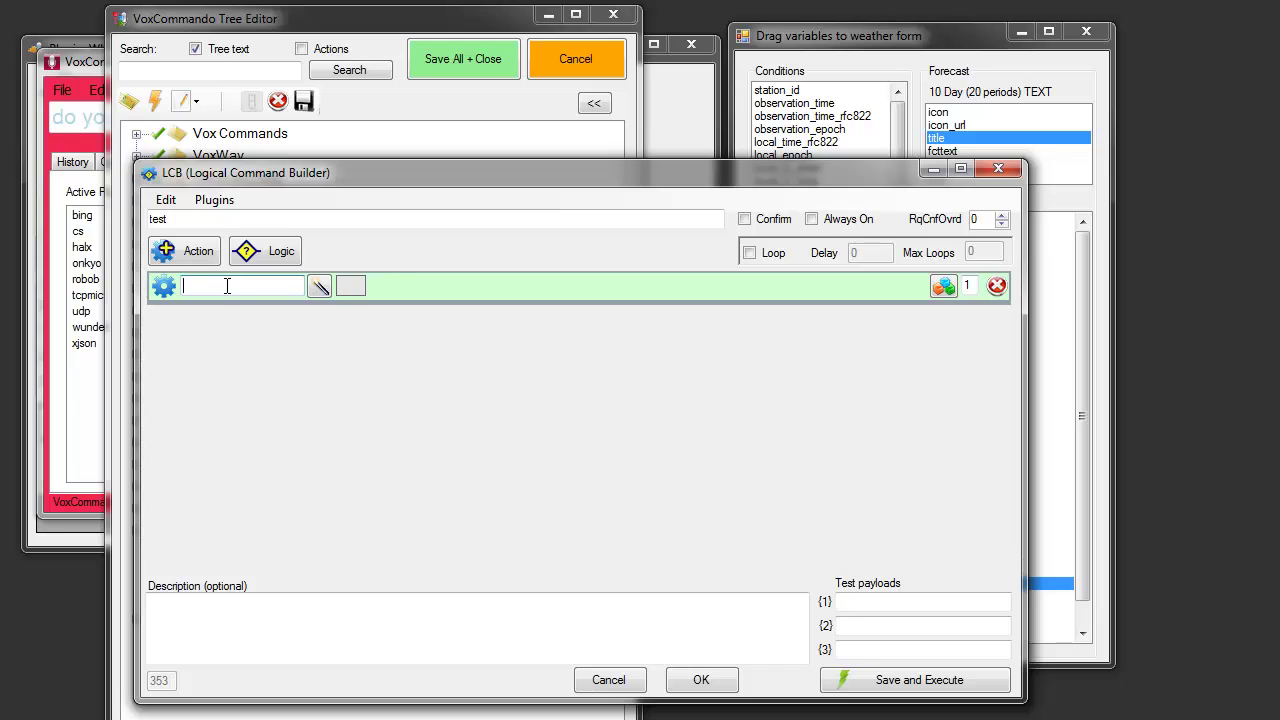
pyautogui.write('wu')
pyautogui.press('Down')
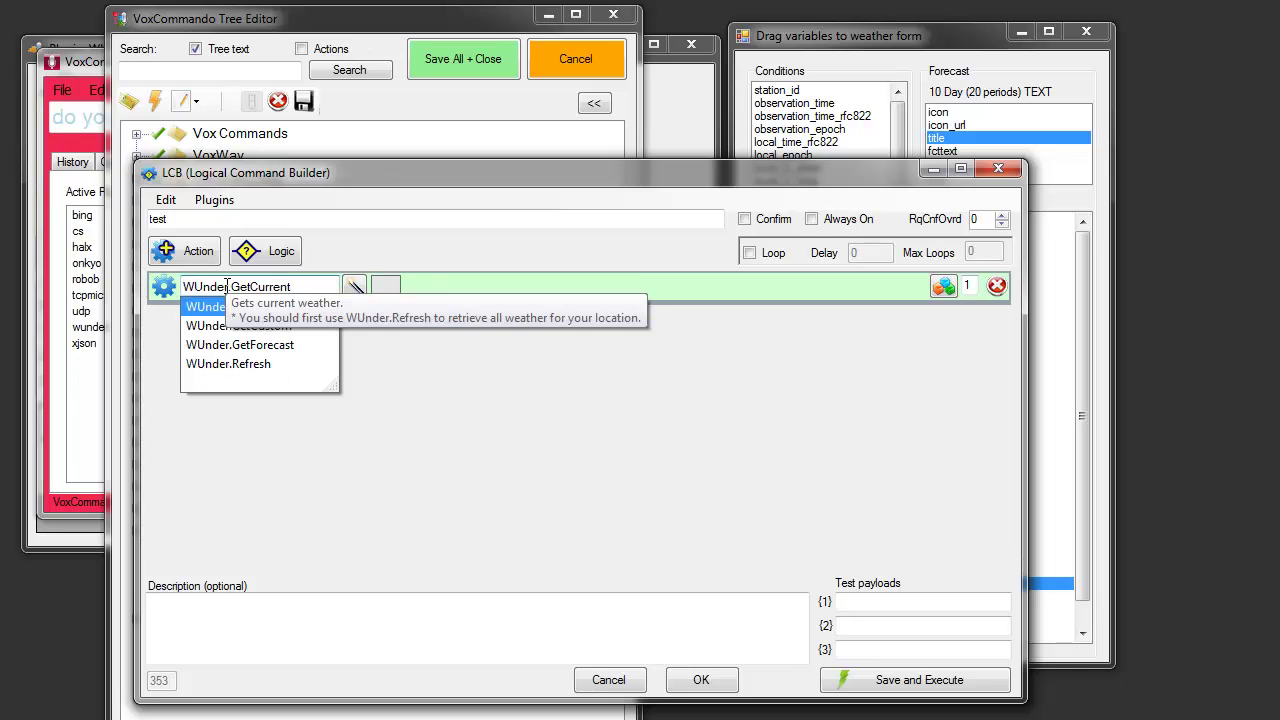
pyautogui.moveTo(300, 172); pyautogui.dragTo(260, 288)
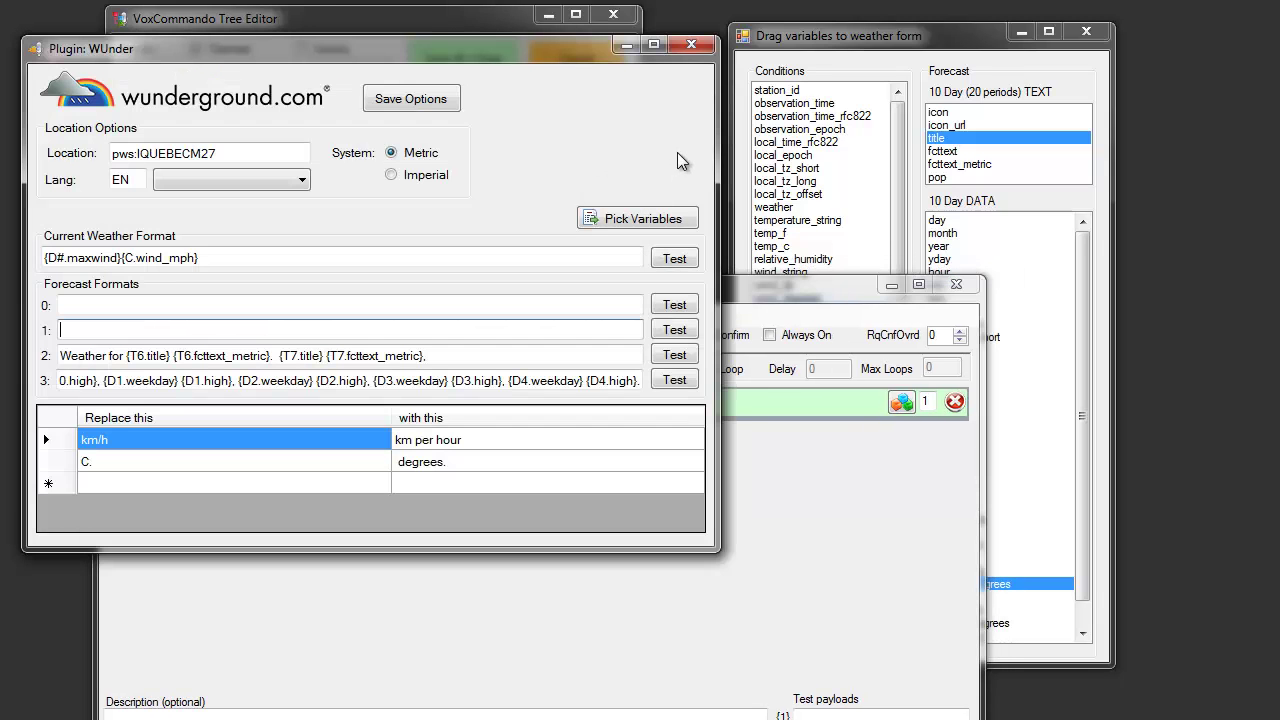
pyautogui.moveTo(445, 48); pyautogui.dragTo(826, 117)
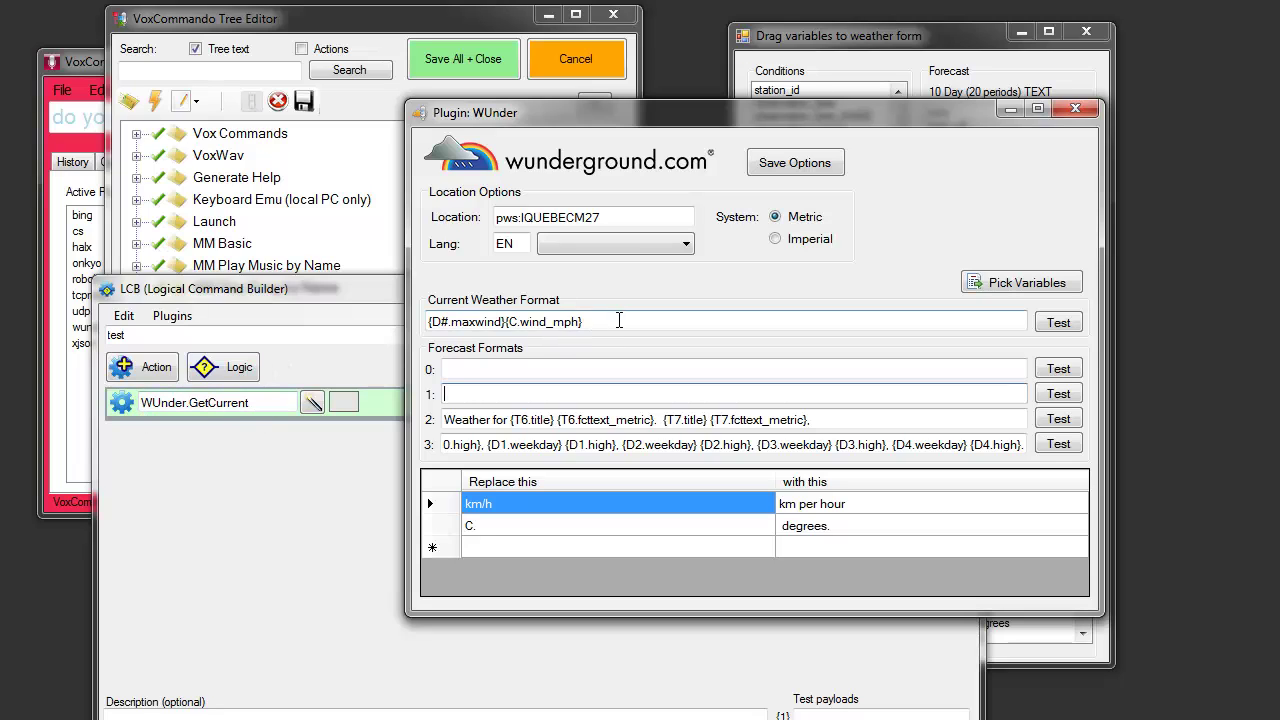
pyautogui.moveTo(617, 320); pyautogui.dragTo(371, 313)
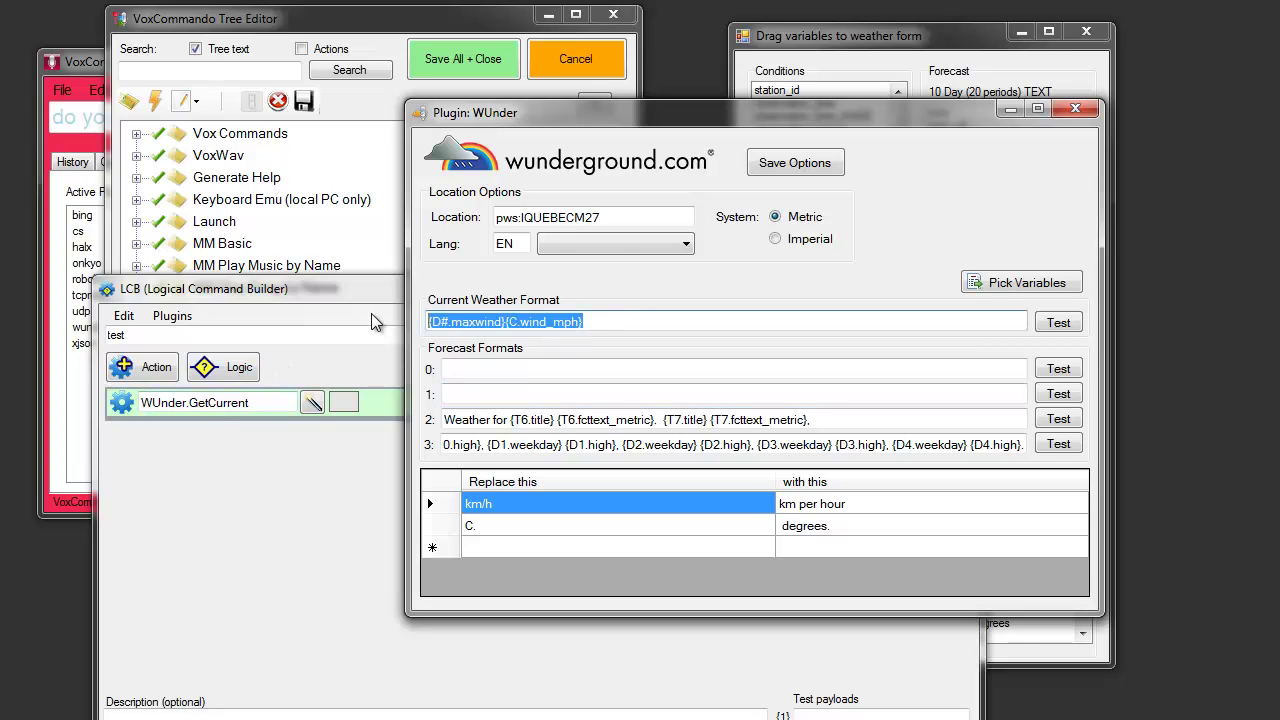
# Add WUnder.GetForecast as the command's second action
pyautogui.click(150, 368)
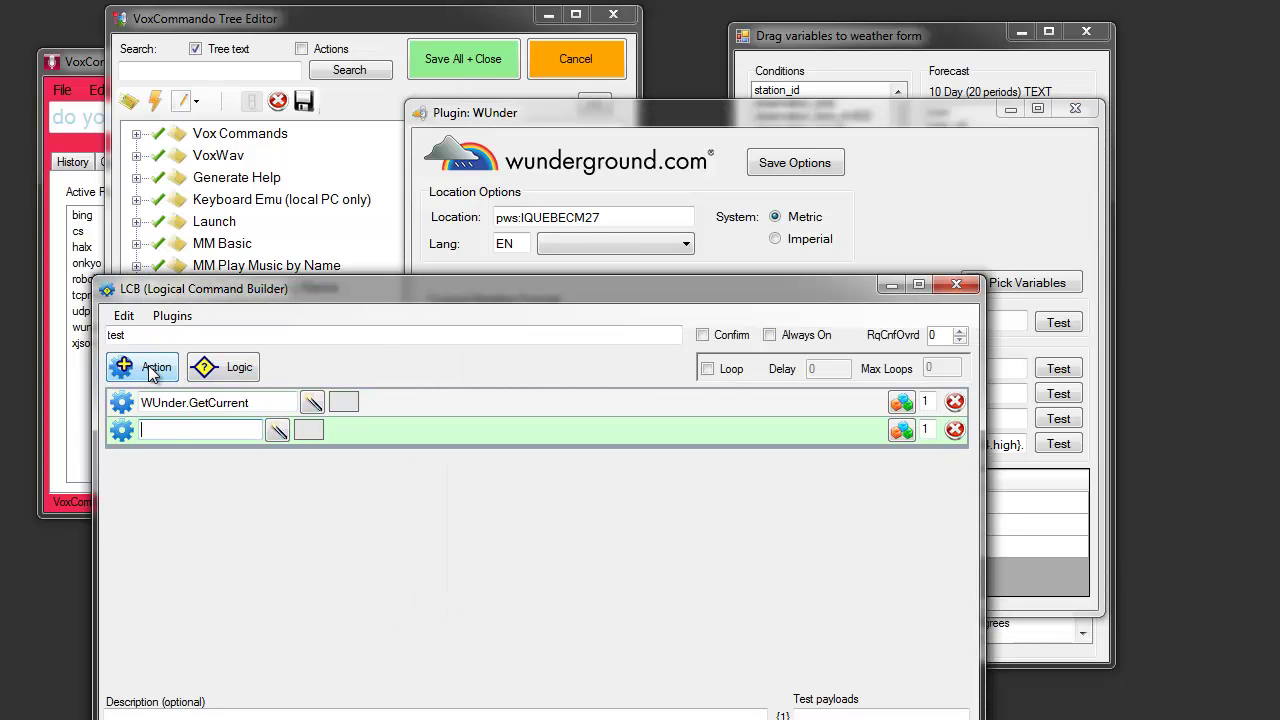
pyautogui.write('wu')
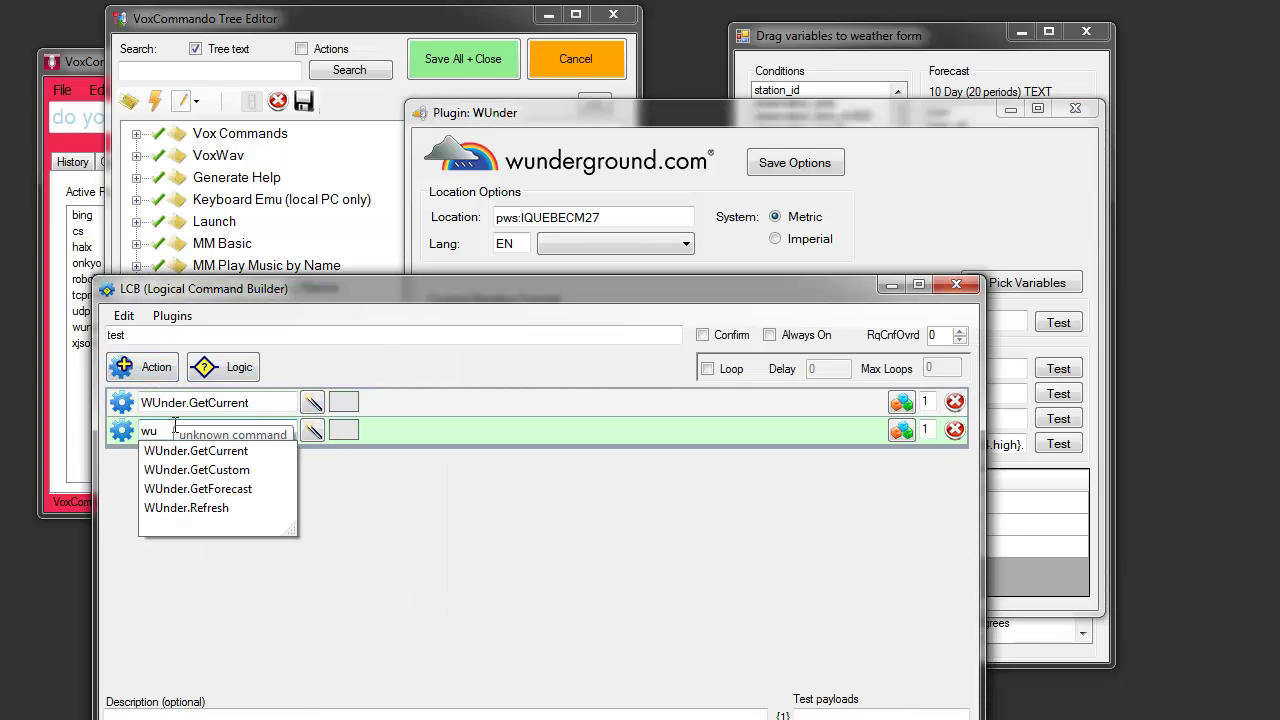
pyautogui.press('Down')
pyautogui.press('Down')
pyautogui.press('Down')
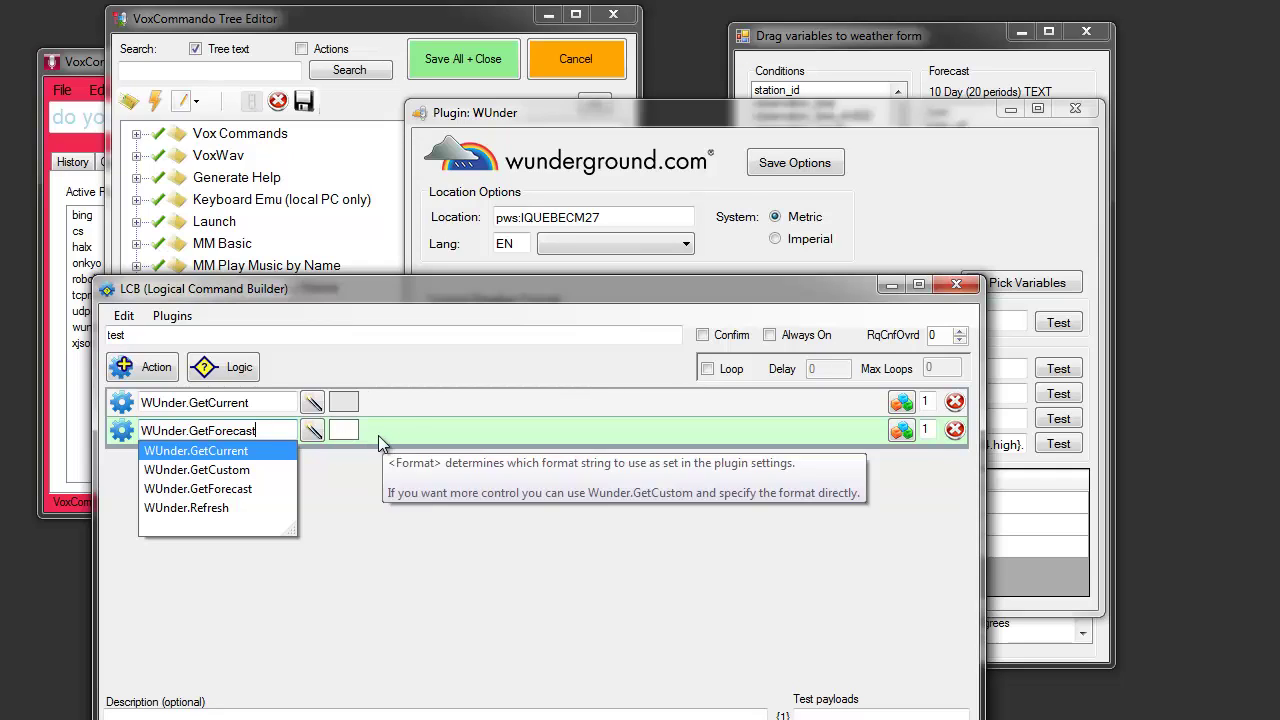
pyautogui.click(341, 431)
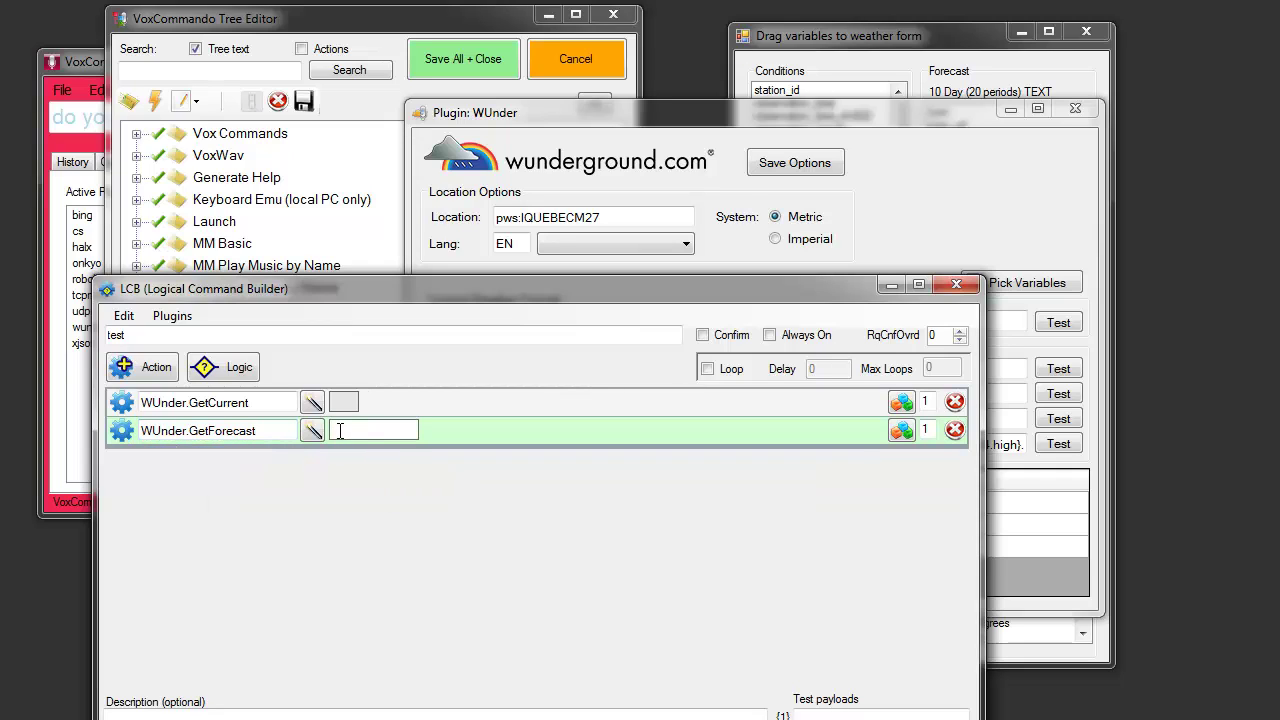
pyautogui.click(726, 265)
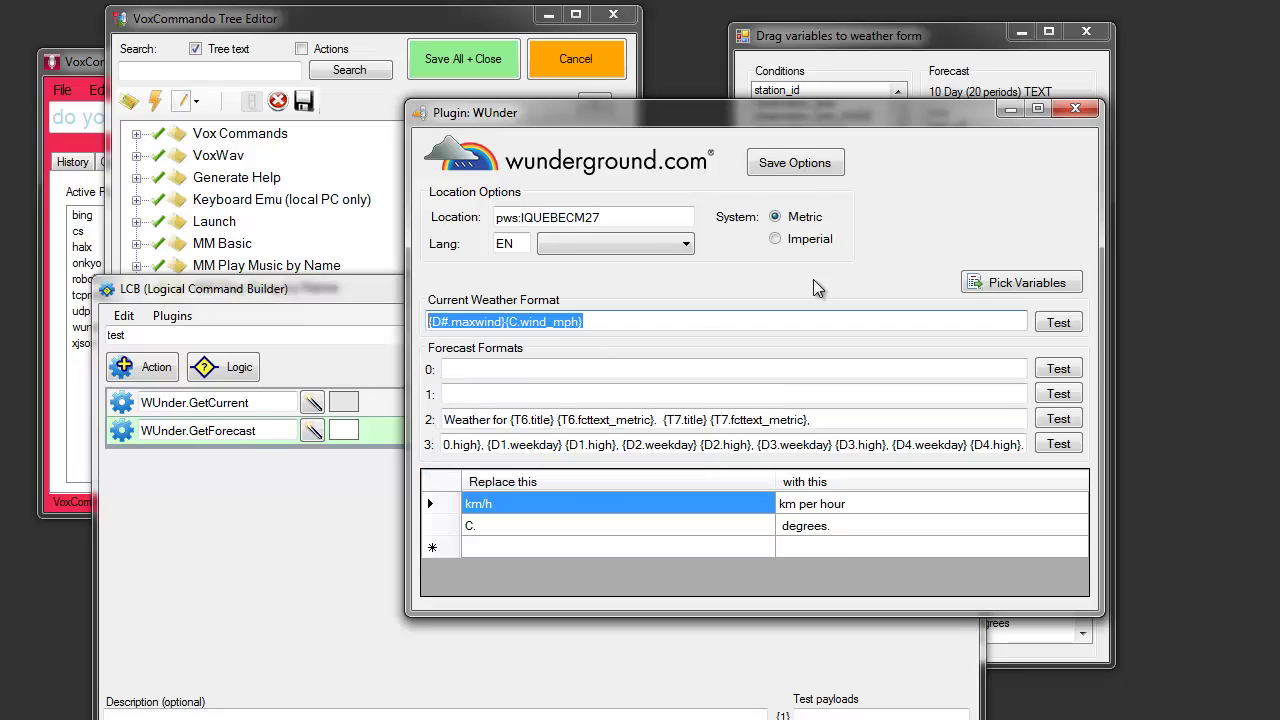
# Save the WUnder options, set GetForecast's parameter to 3, and remove the GetCurrent action
pyautogui.click(799, 177)
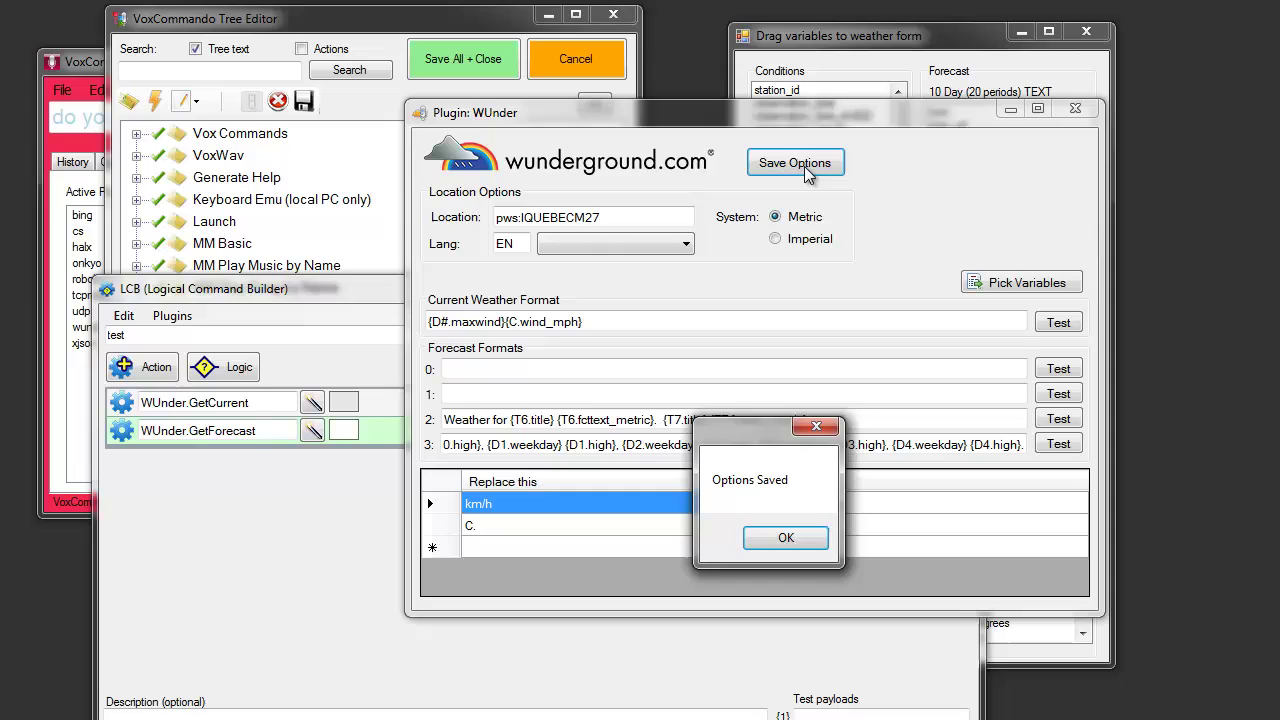
pyautogui.click(746, 540)
pyautogui.click(343, 430)
pyautogui.write('3')
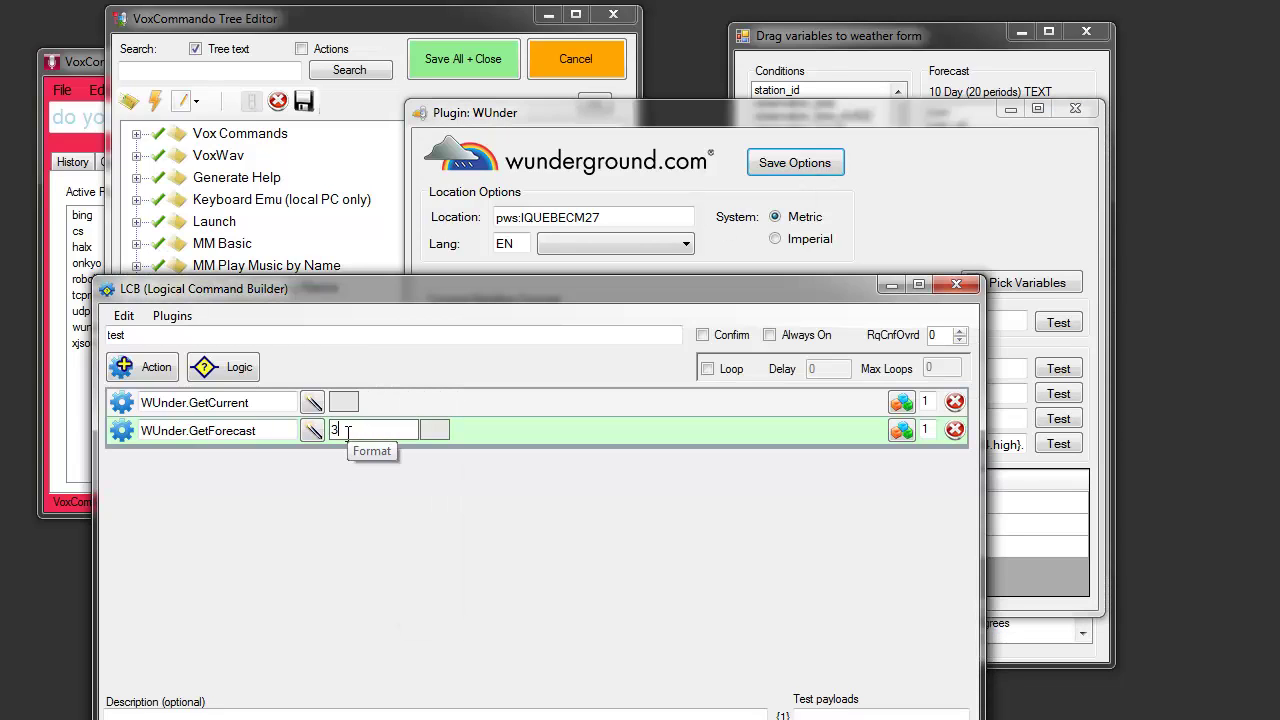
pyautogui.click(955, 402)
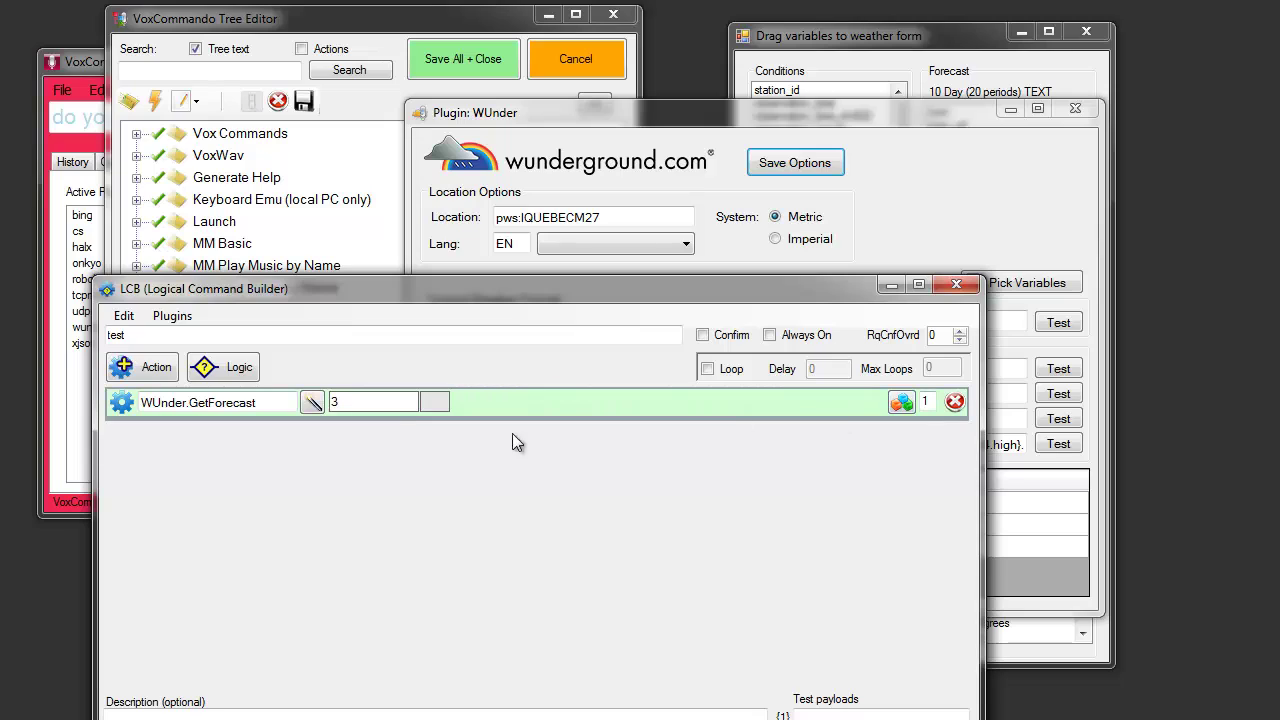
# Add a TTS.Speak action with {LastResult} as its parameter
pyautogui.click(155, 370)
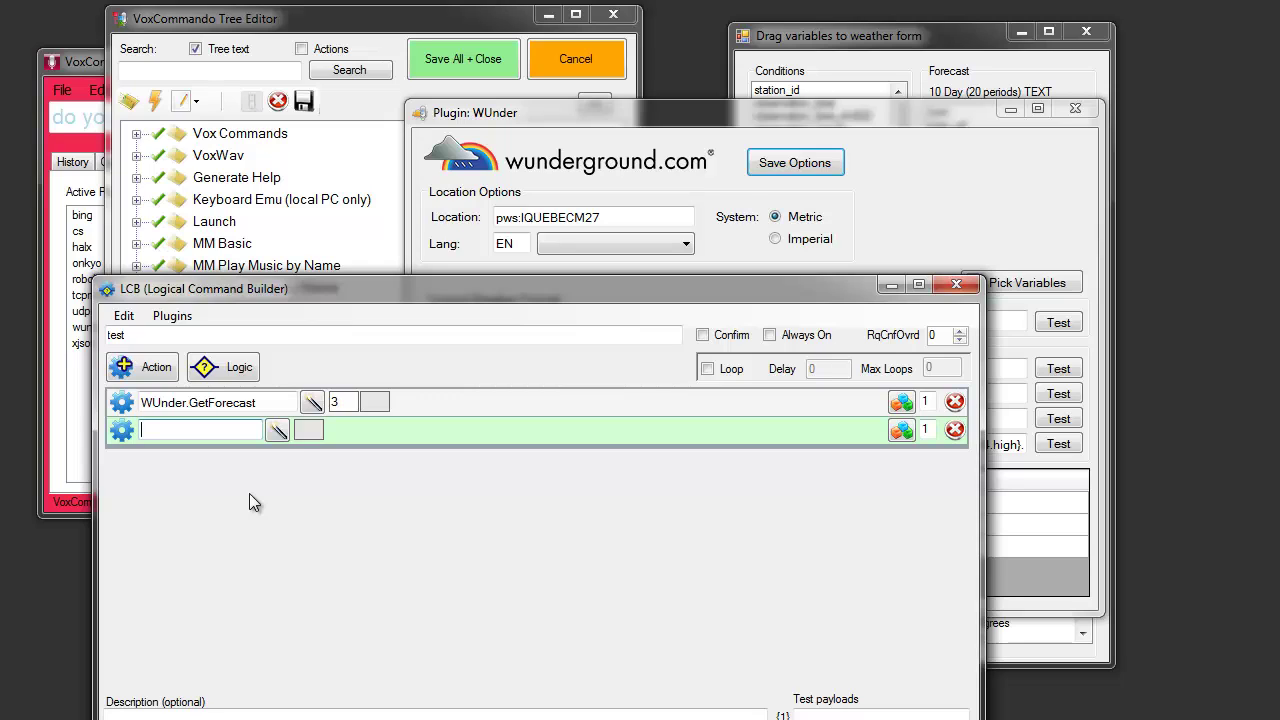
pyautogui.write('tt')
pyautogui.press('Down')
pyautogui.press('Down')
pyautogui.press('Down')
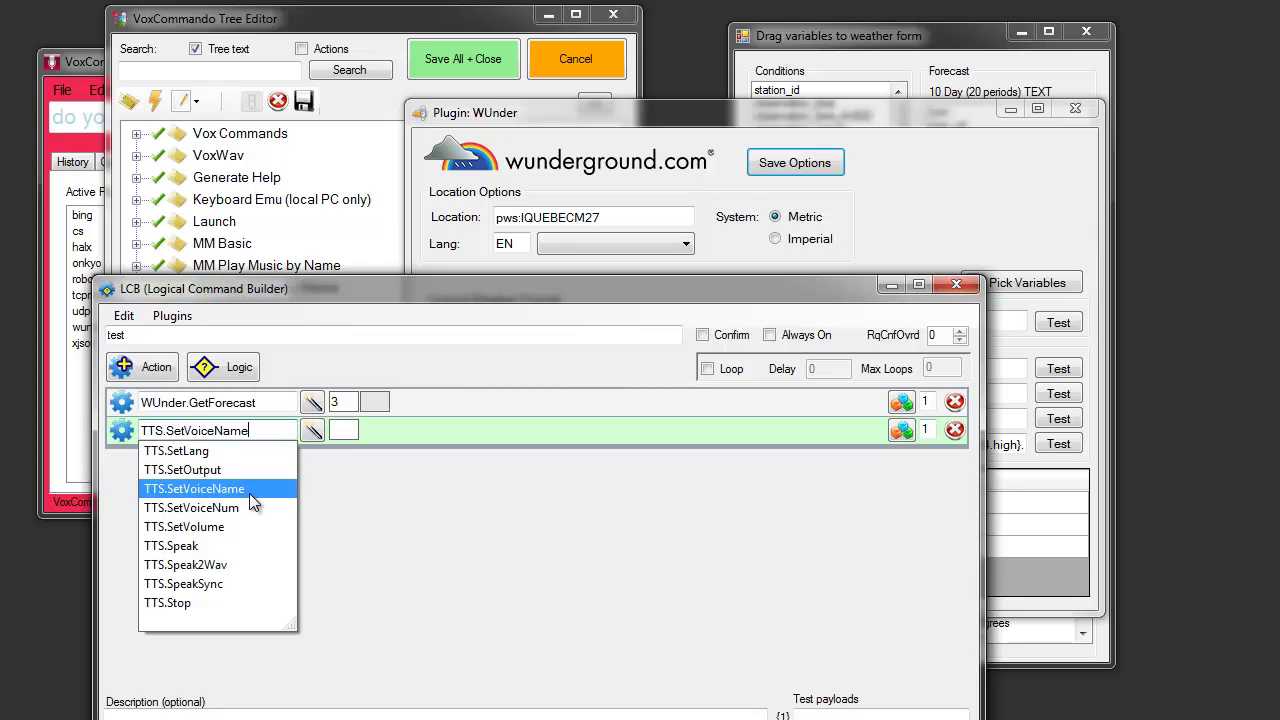
pyautogui.press('Down')
pyautogui.press('Down')
pyautogui.press('Down')
pyautogui.click(341, 432)
pyautogui.write('{')
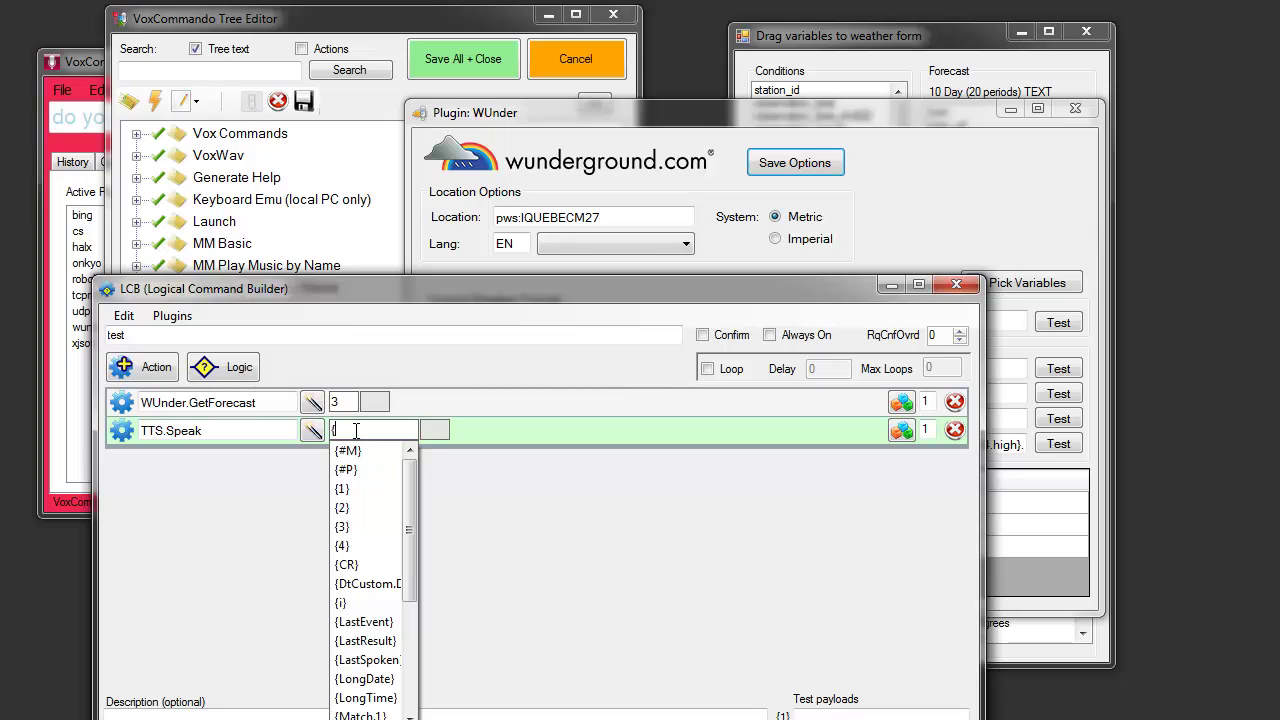
pyautogui.write('Las')
pyautogui.press('Down')
pyautogui.press('Down')
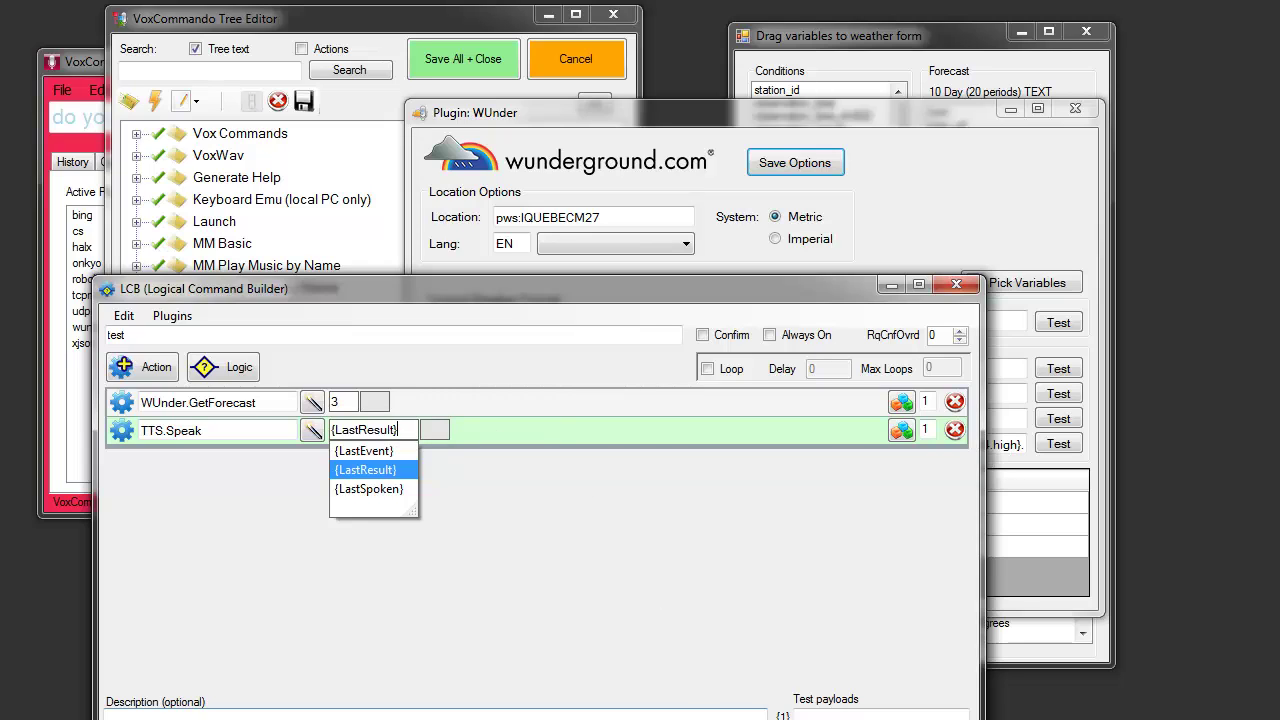
pyautogui.moveTo(720, 719); pyautogui.dragTo(762, 695)
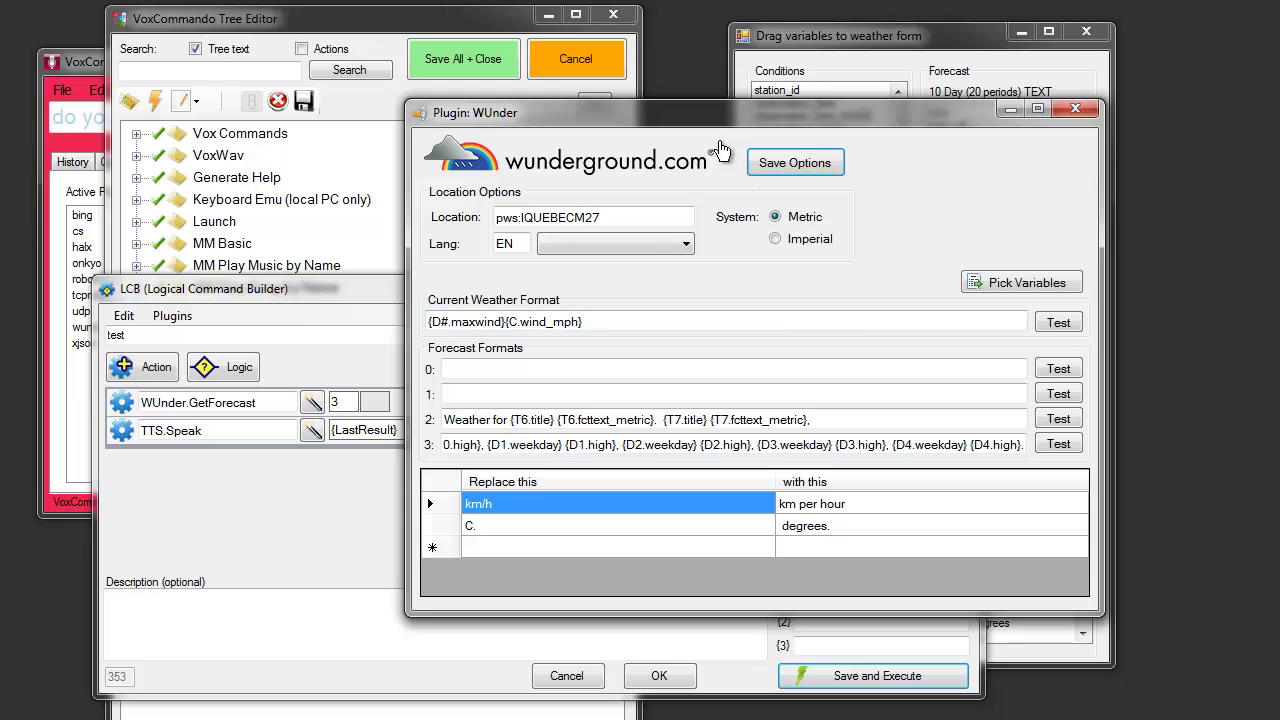
# Change the first action from GetForecast to WUnder.GetCustom, with forecast format 3 pasted as its parameter
pyautogui.moveTo(777, 116); pyautogui.dragTo(884, 115)
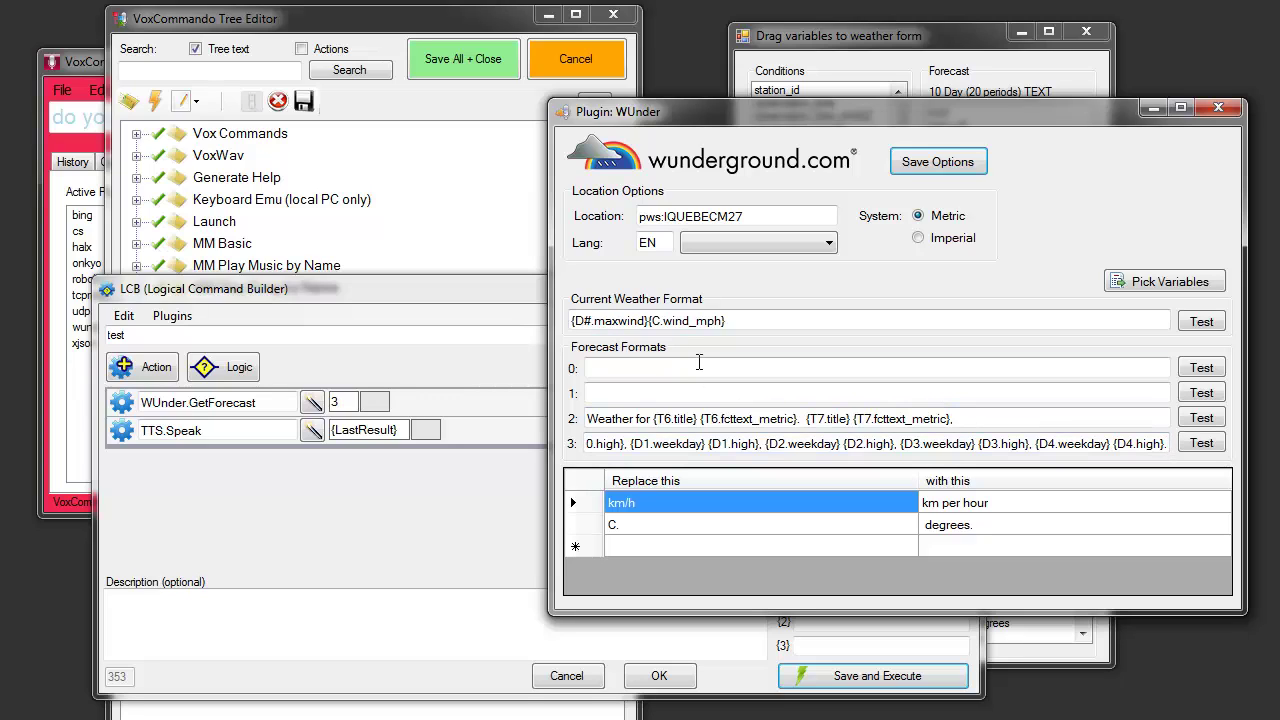
pyautogui.moveTo(1166, 444); pyautogui.dragTo(510, 420)
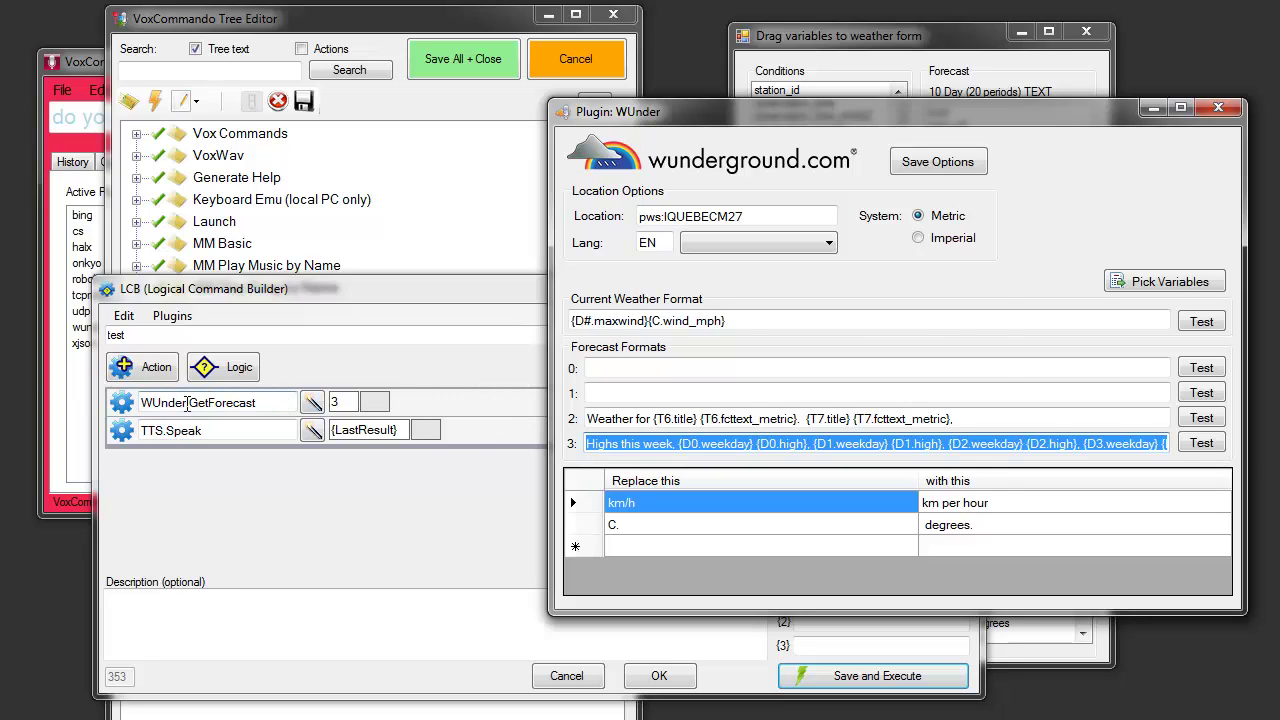
pyautogui.moveTo(187, 402); pyautogui.dragTo(258, 402)
pyautogui.write('.')
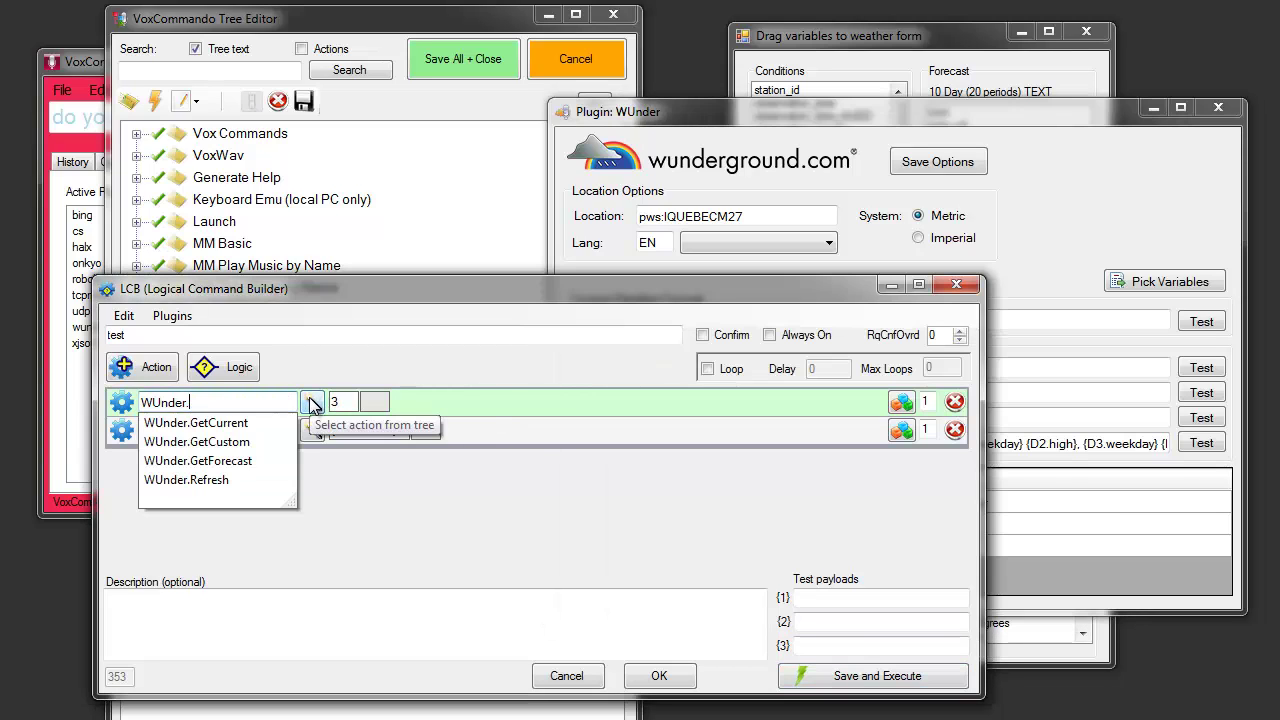
pyautogui.press('Down')
pyautogui.press('Down')
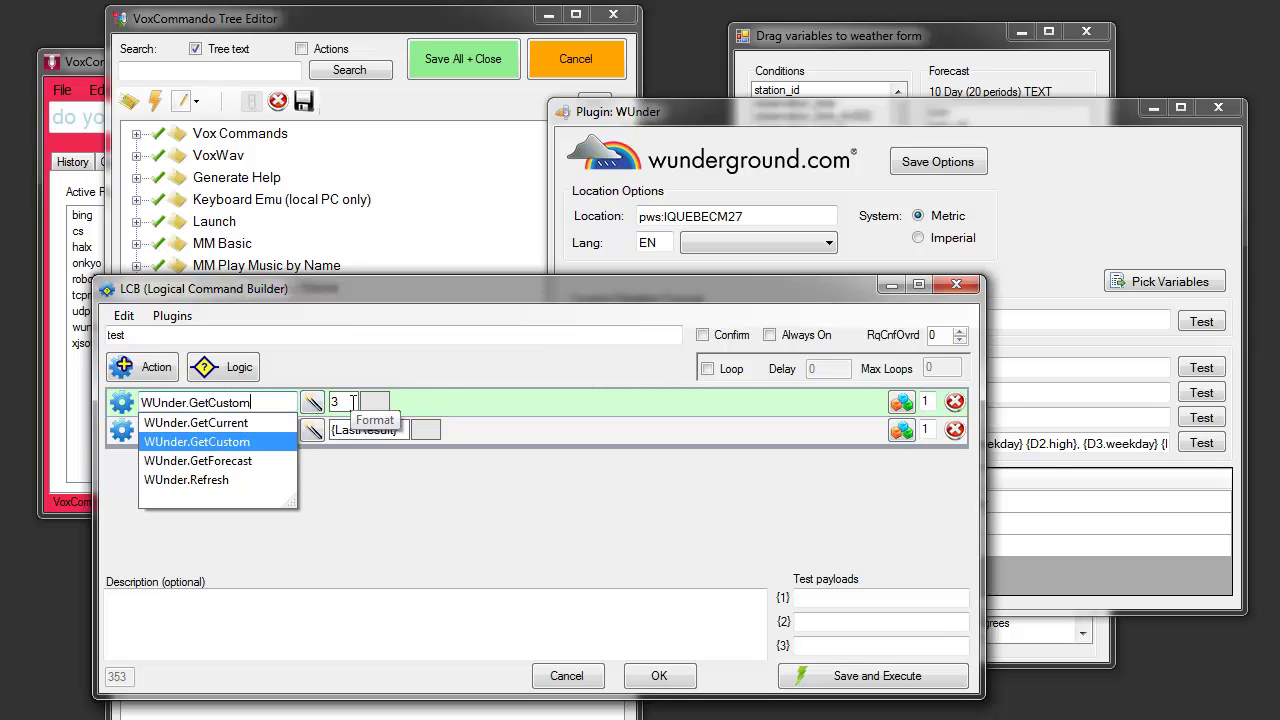
pyautogui.press('Tab')
pyautogui.hotkey('ctrl', 'v')
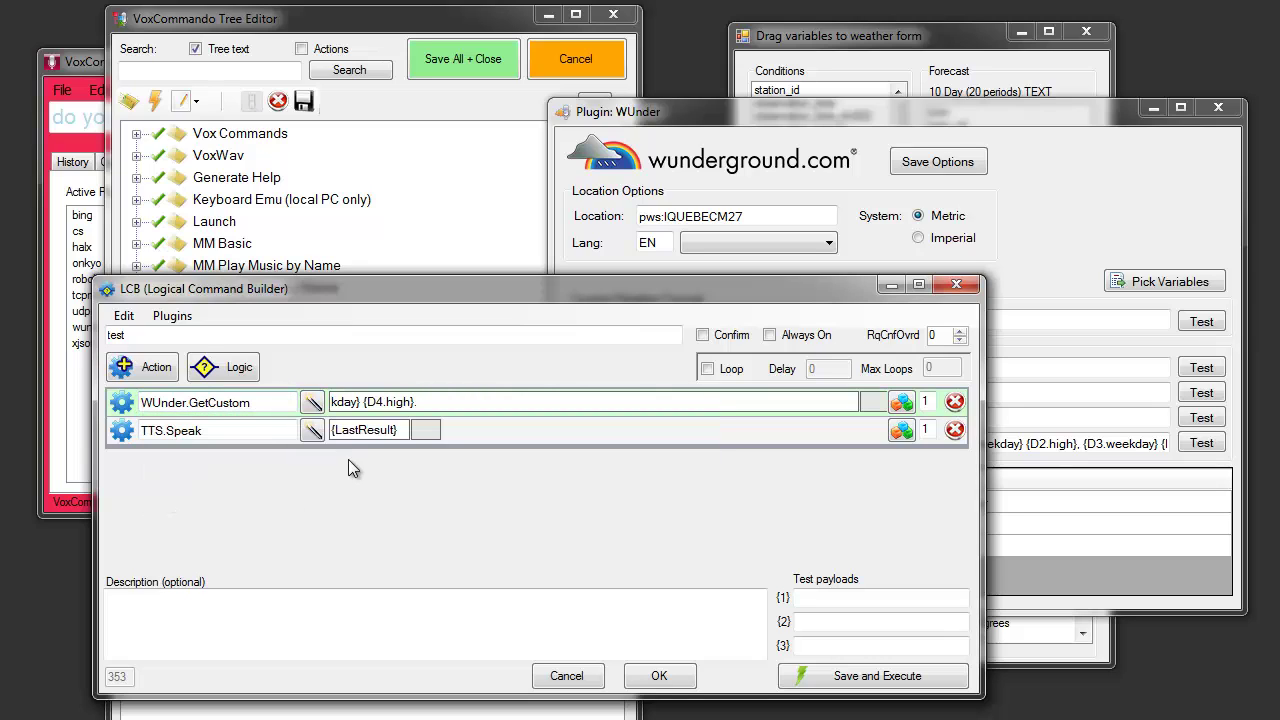
pyautogui.press('Home')
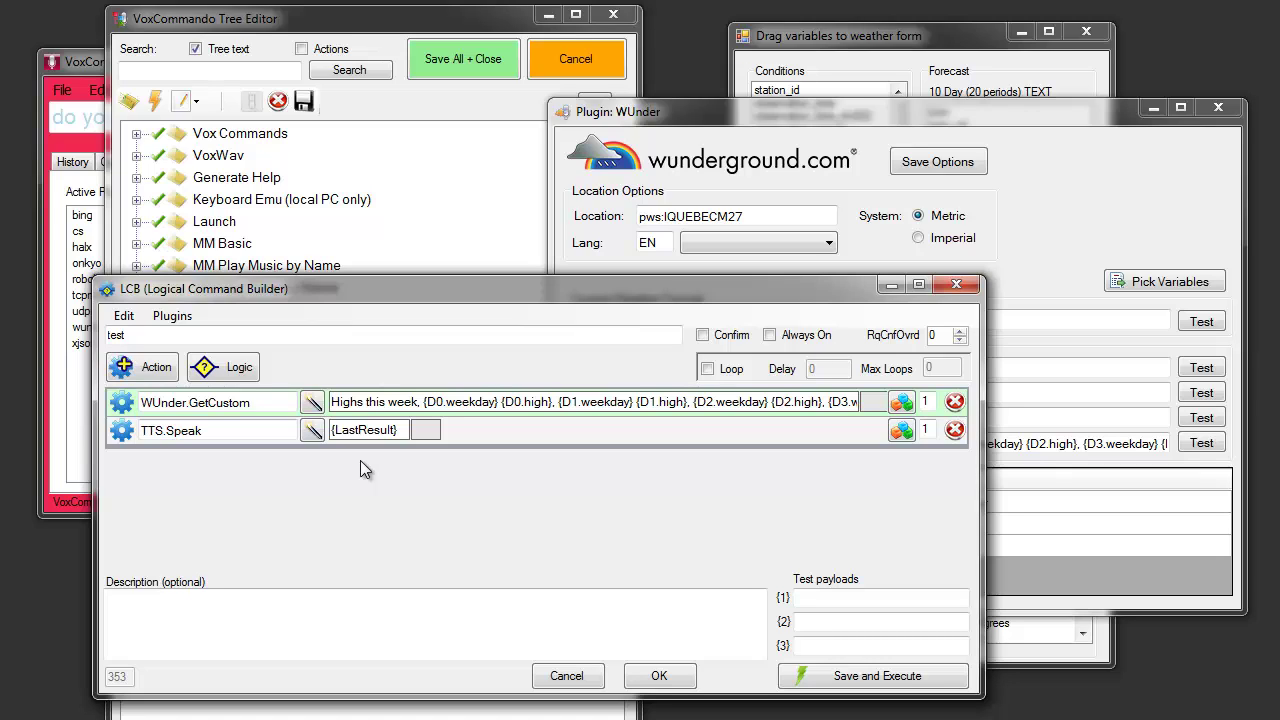
# Reword the template to 'Highs temps, Today {D0.high}, Tomorrow {D1.high}…' and save and execute the command
pyautogui.moveTo(365, 402); pyautogui.dragTo(419, 402)
pyautogui.write('temperat')
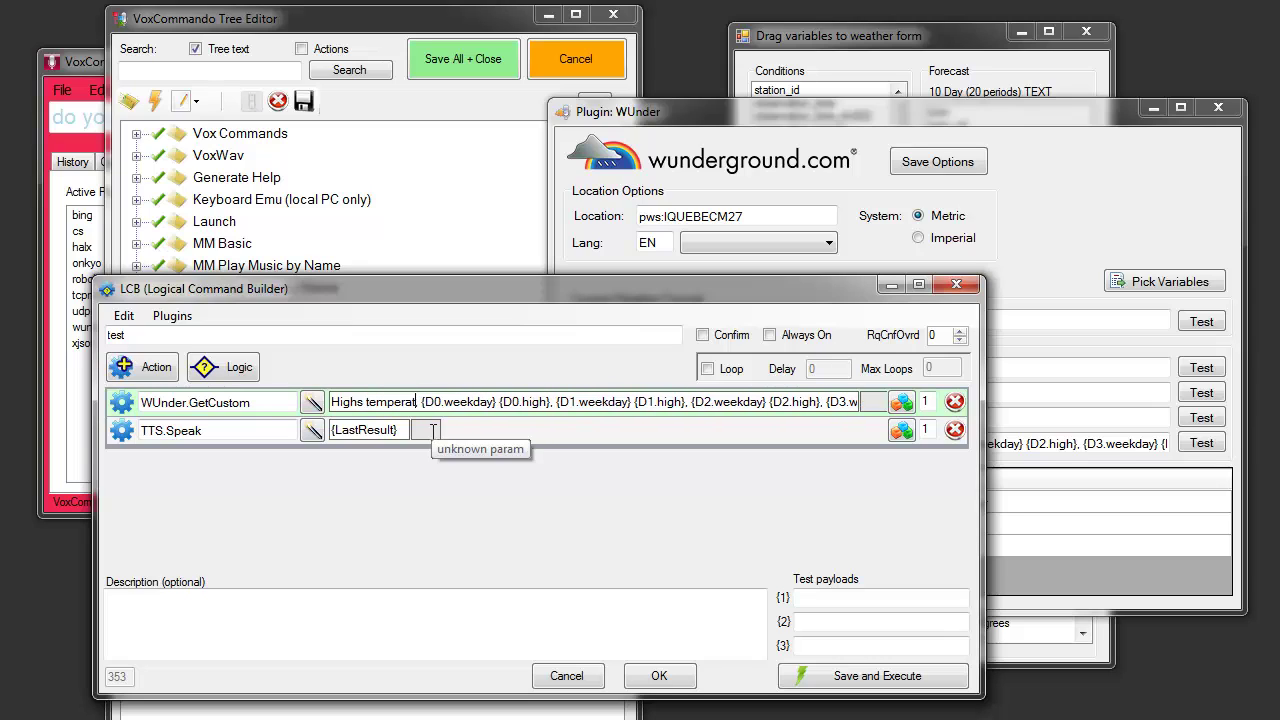
pyautogui.press('BackSpace')
pyautogui.press('BackSpace')
pyautogui.press('BackSpace')
pyautogui.press('BackSpace')
pyautogui.write('s')
pyautogui.press('Right')
pyautogui.press('Right')
pyautogui.hotkey('shift', 'Right')
pyautogui.hotkey('shift', 'Right')
pyautogui.hotkey('shift', 'Right')
pyautogui.hotkey('shift', 'Right')
pyautogui.hotkey('shift', 'Right')
pyautogui.hotkey('shift', 'Right')
pyautogui.hotkey('shift', 'Right')
pyautogui.hotkey('shift', 'Right')
pyautogui.hotkey('shift', 'Right')
pyautogui.hotkey('shift', 'Right')
pyautogui.hotkey('shift', 'Right')
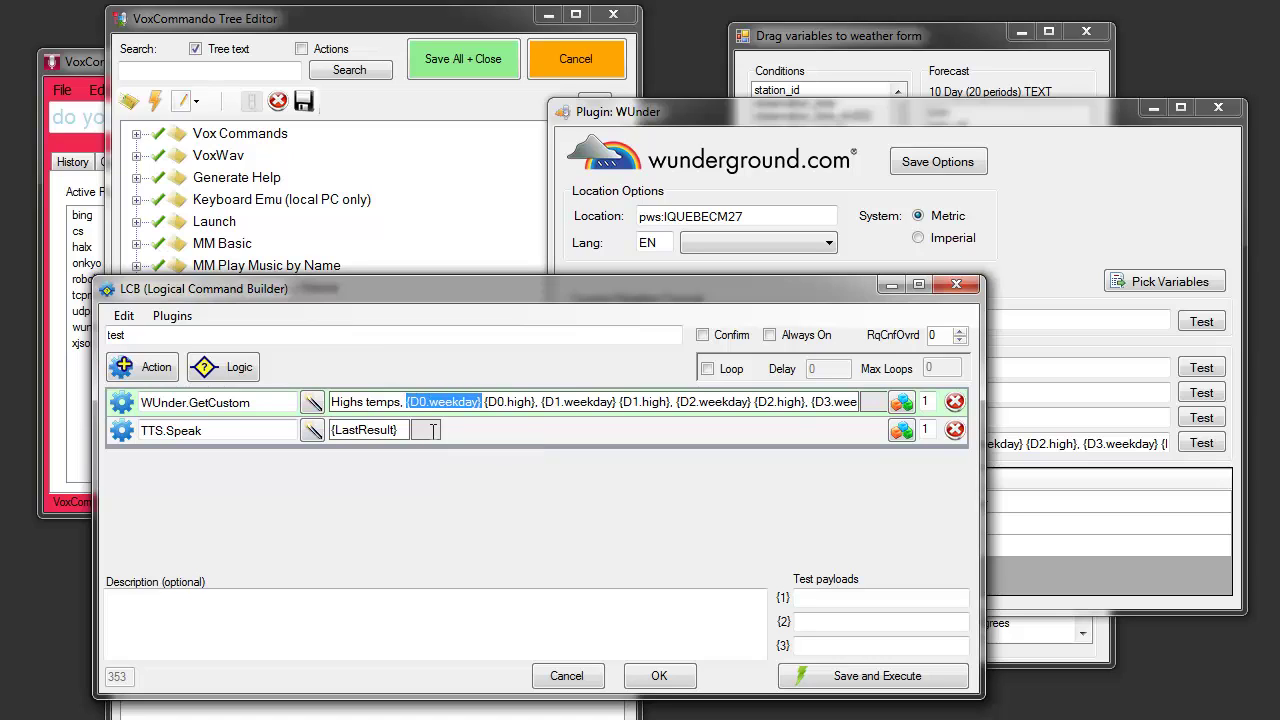
pyautogui.write('Today')
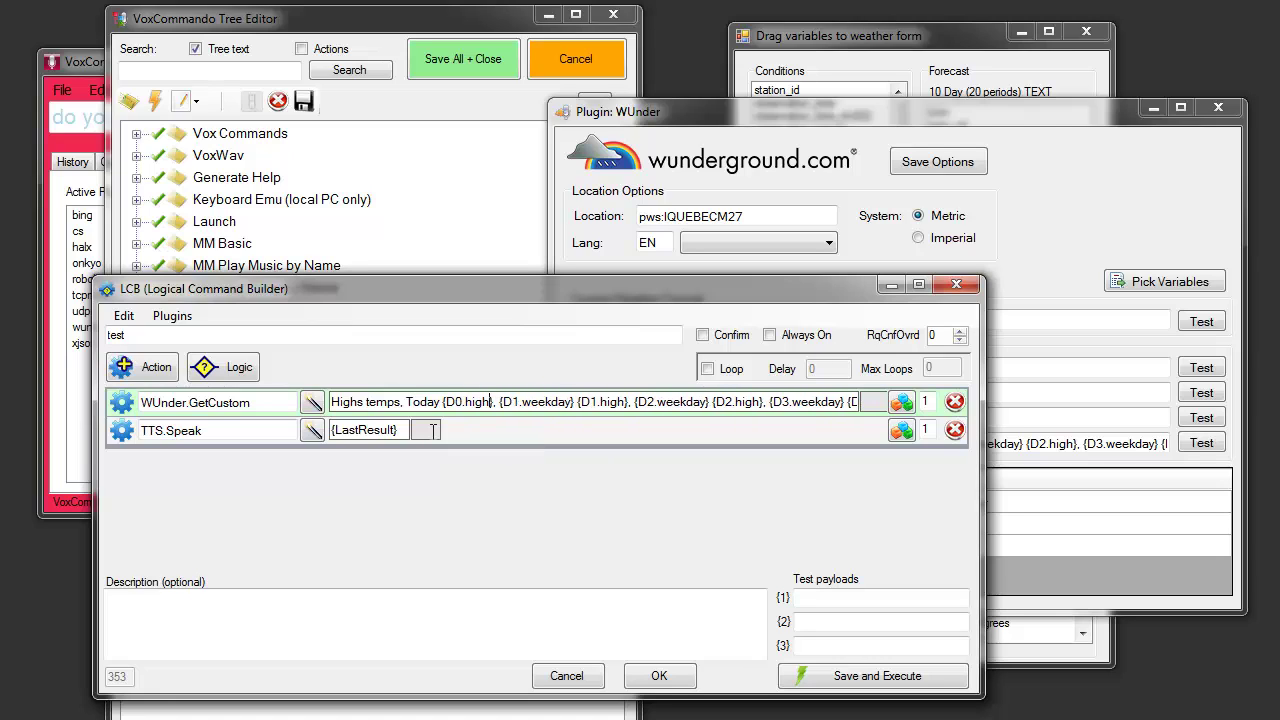
pyautogui.press('Right')
pyautogui.press('Right')
pyautogui.press('Right')
pyautogui.press('Right')
pyautogui.press('Right')
pyautogui.press('Right')
pyautogui.press('Right')
pyautogui.press('Right')
pyautogui.press('Right')
pyautogui.press('Right')
pyautogui.press('Right')
pyautogui.hotkey('shift', 'Right')
pyautogui.hotkey('shift', 'Right')
pyautogui.hotkey('shift', 'Right')
pyautogui.hotkey('shift', 'Right')
pyautogui.hotkey('shift', 'Right')
pyautogui.hotkey('shift', 'Right')
pyautogui.hotkey('shift', 'Right')
pyautogui.hotkey('shift', 'Right')
pyautogui.hotkey('shift', 'Right')
pyautogui.hotkey('shift', 'Right')
pyautogui.hotkey('shift', 'Right')
pyautogui.hotkey('shift', 'Right')
pyautogui.write('Tomorrow')
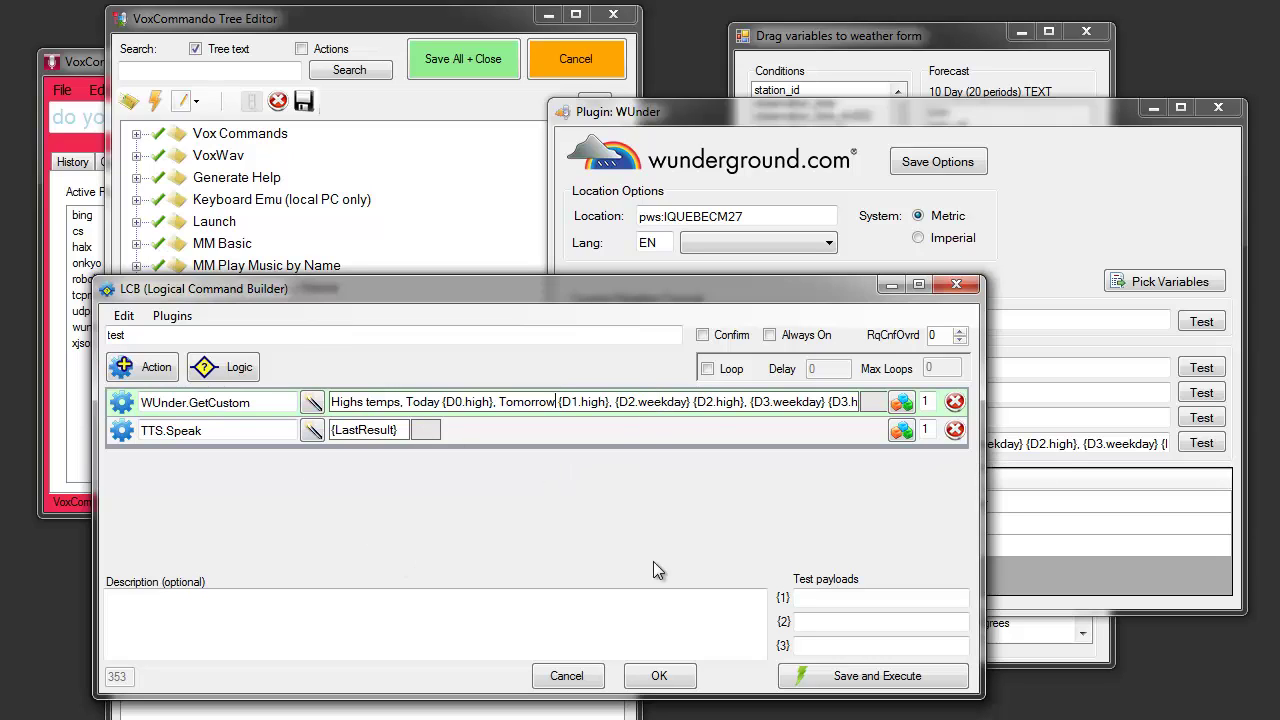
pyautogui.click(876, 679)
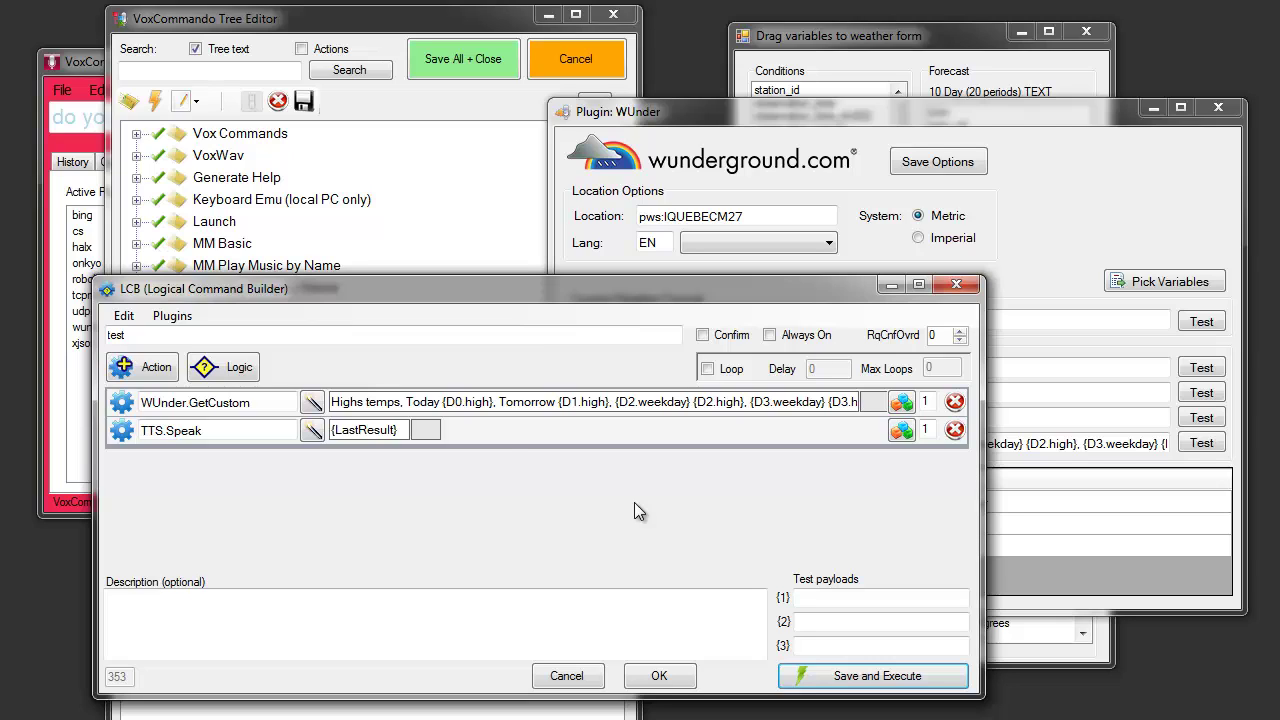
pyautogui.moveTo(252, 402); pyautogui.dragTo(140, 402)
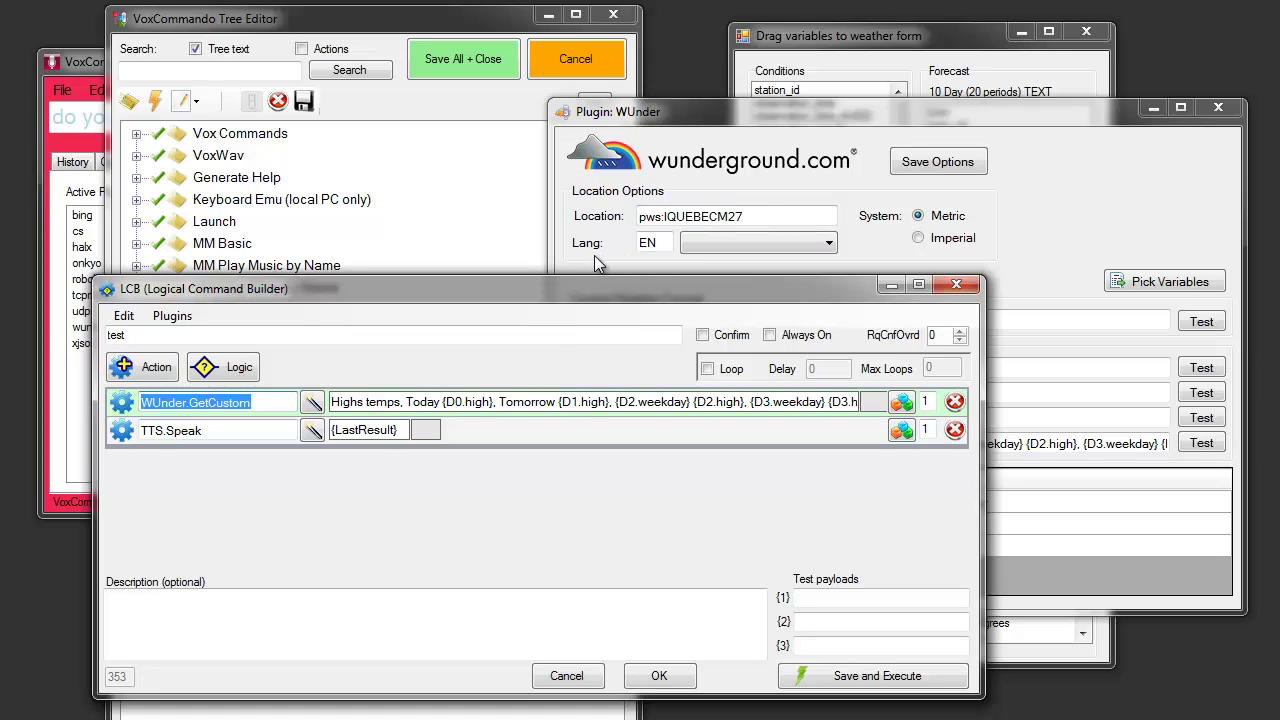
# Set the WUnder forecast language to French, save the plugin options, and save and execute the test command
pyautogui.click(765, 242)
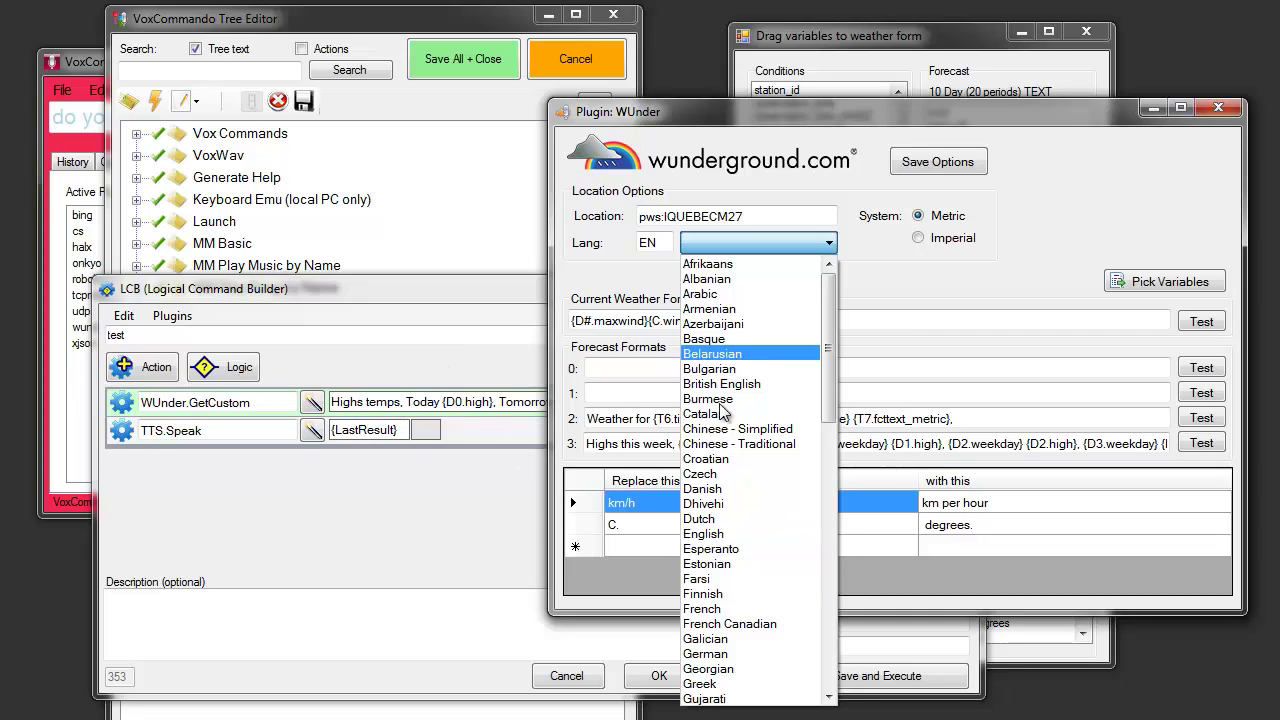
pyautogui.press('f')
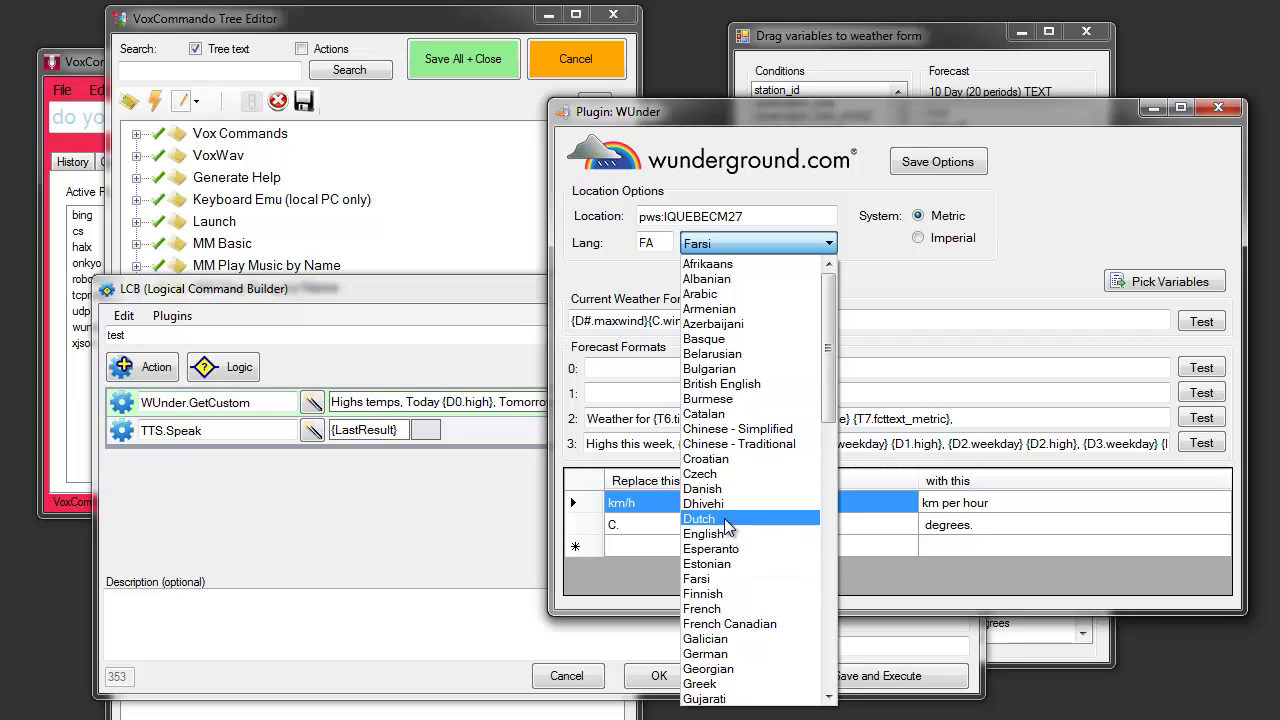
pyautogui.click(722, 606)
pyautogui.click(938, 161)
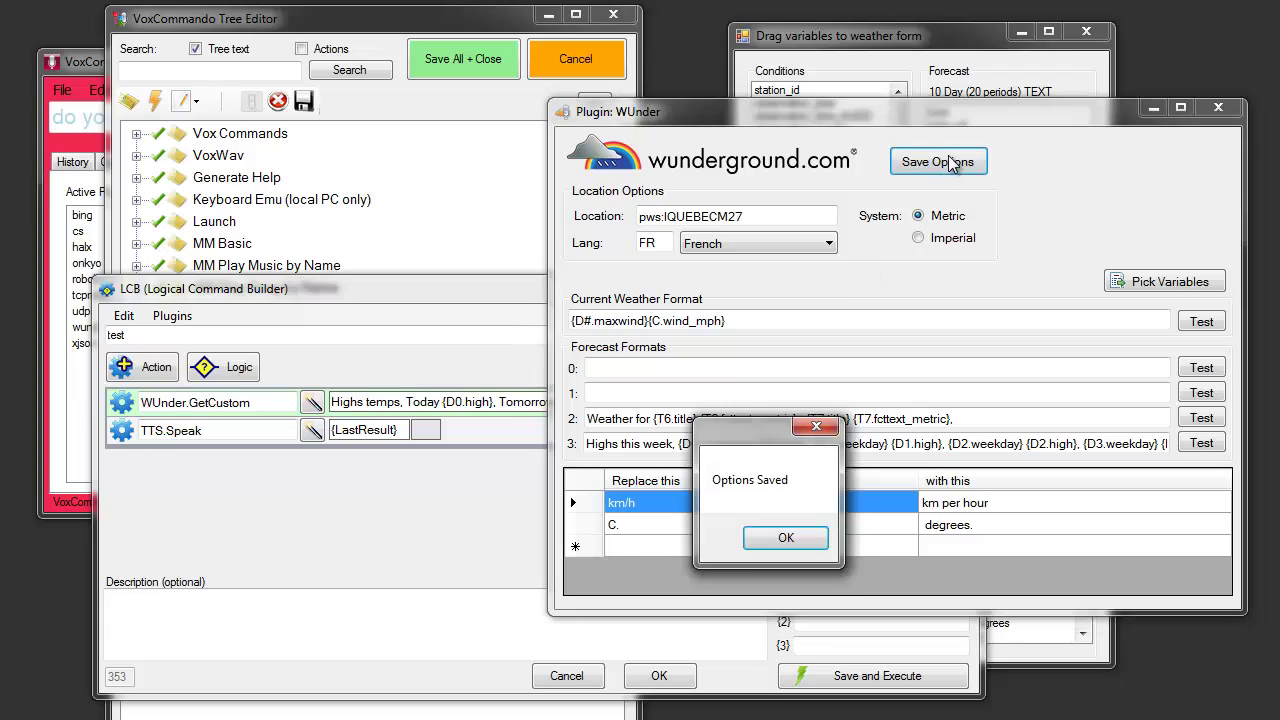
pyautogui.click(753, 542)
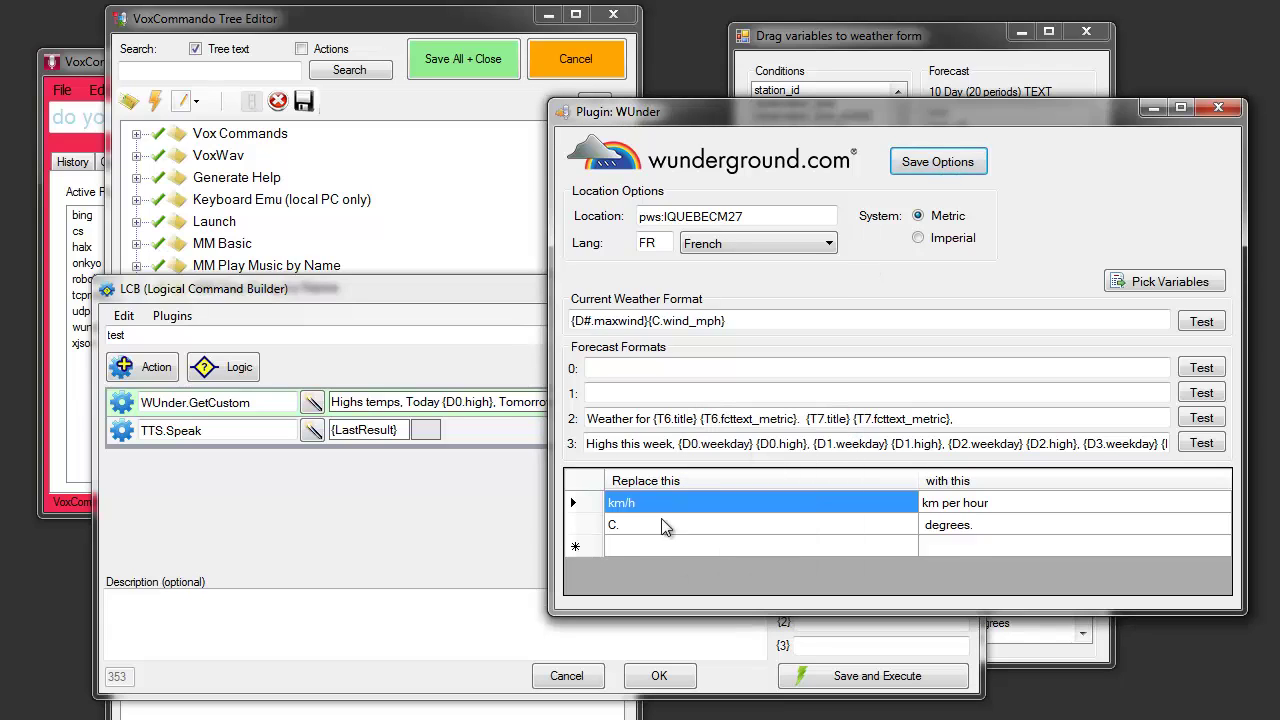
pyautogui.click(472, 503)
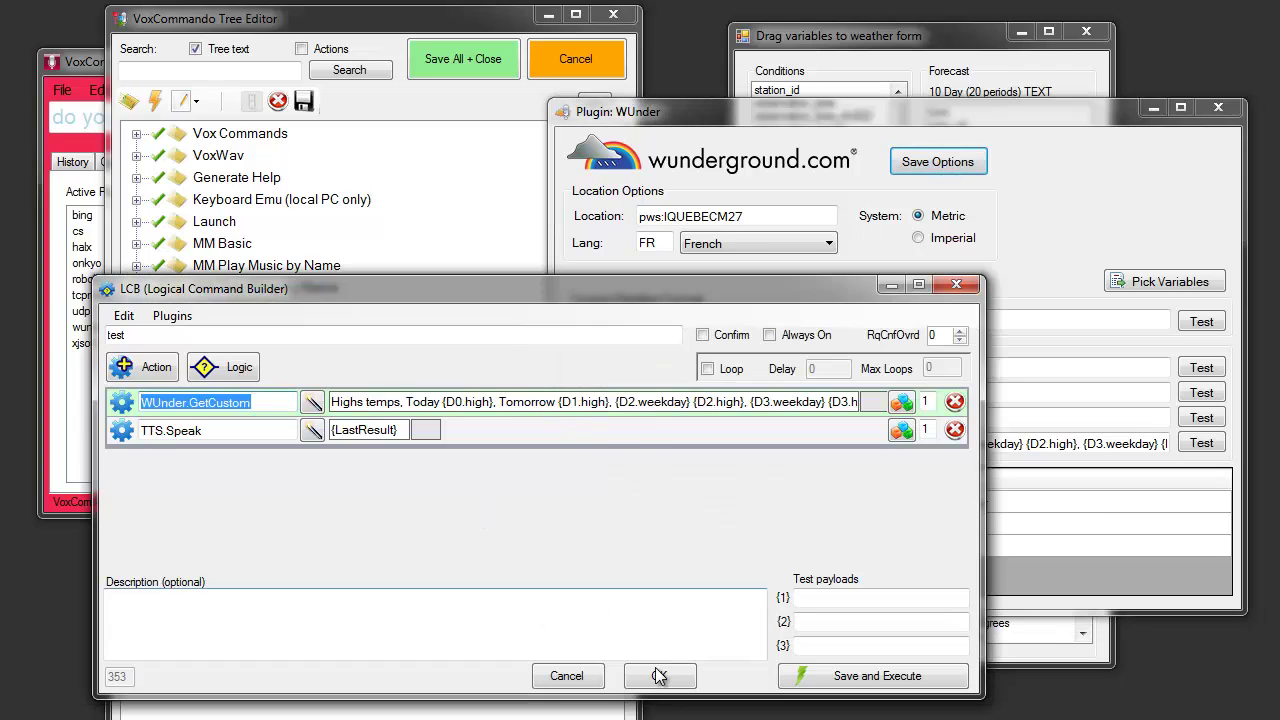
pyautogui.click(880, 677)
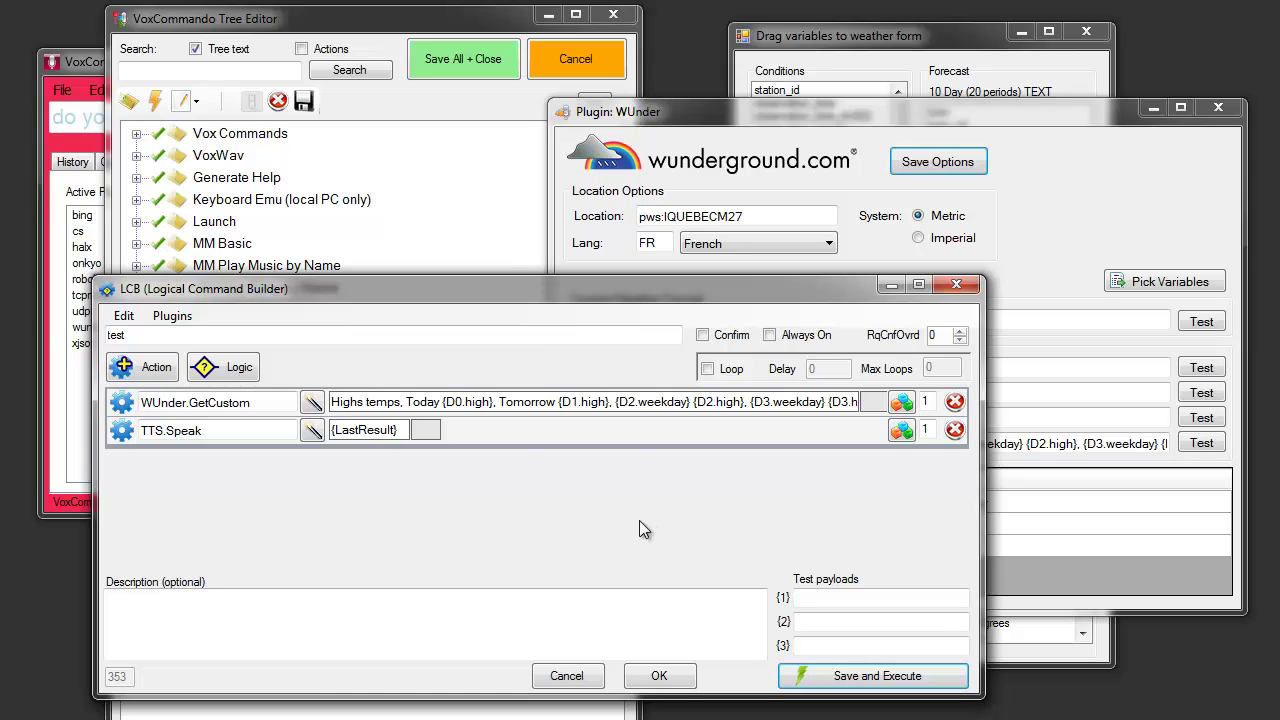
# Test forecast format 3 with the French language setting and close the result
pyautogui.click(1022, 248)
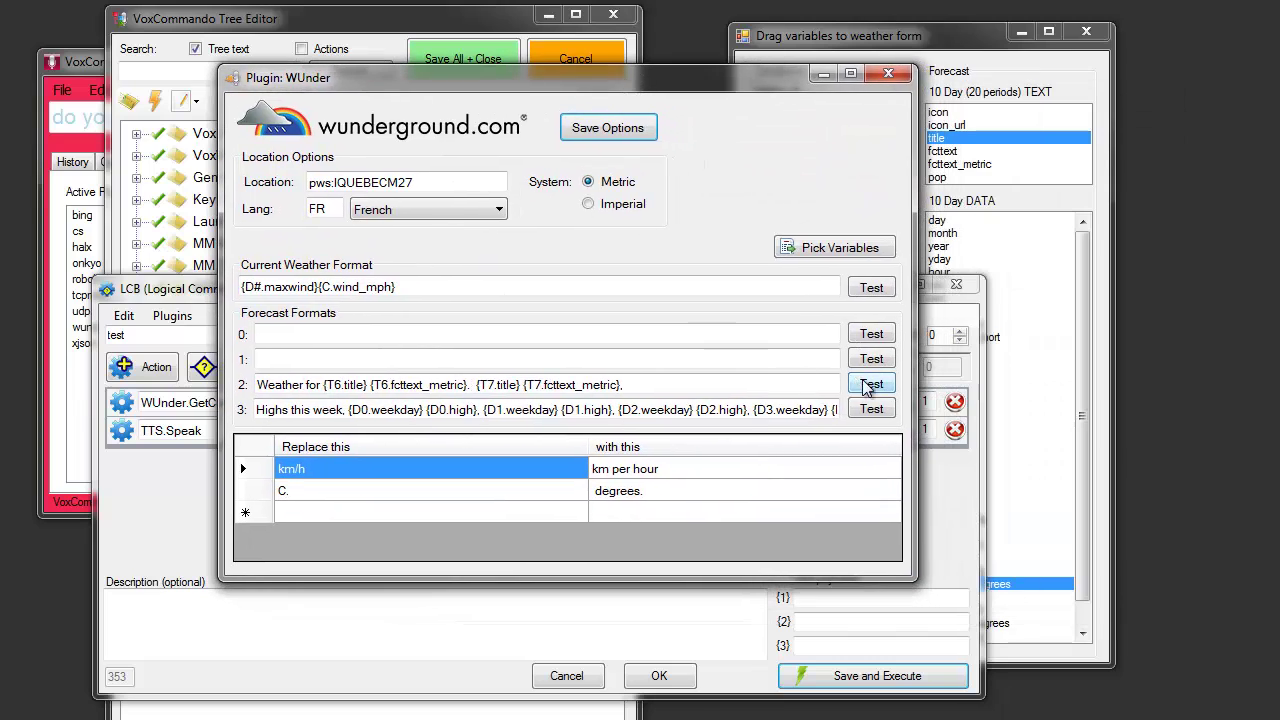
pyautogui.click(872, 408)
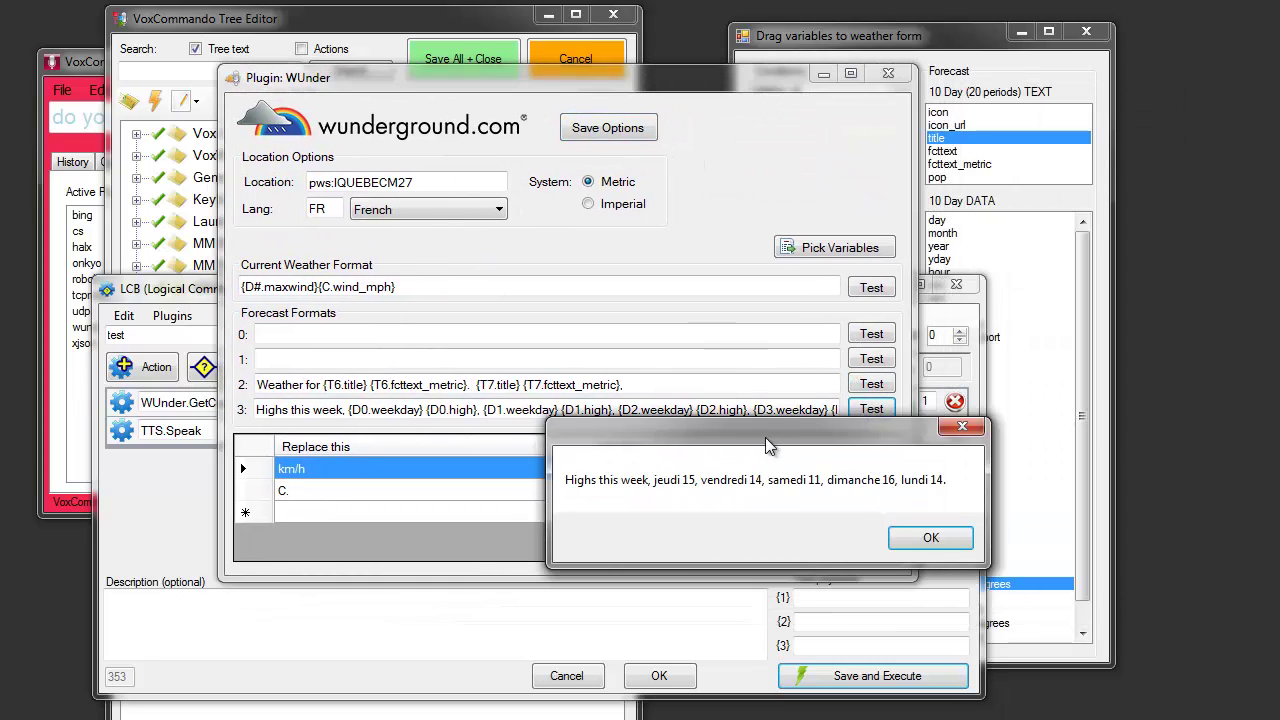
pyautogui.moveTo(537, 292); pyautogui.dragTo(497, 263)
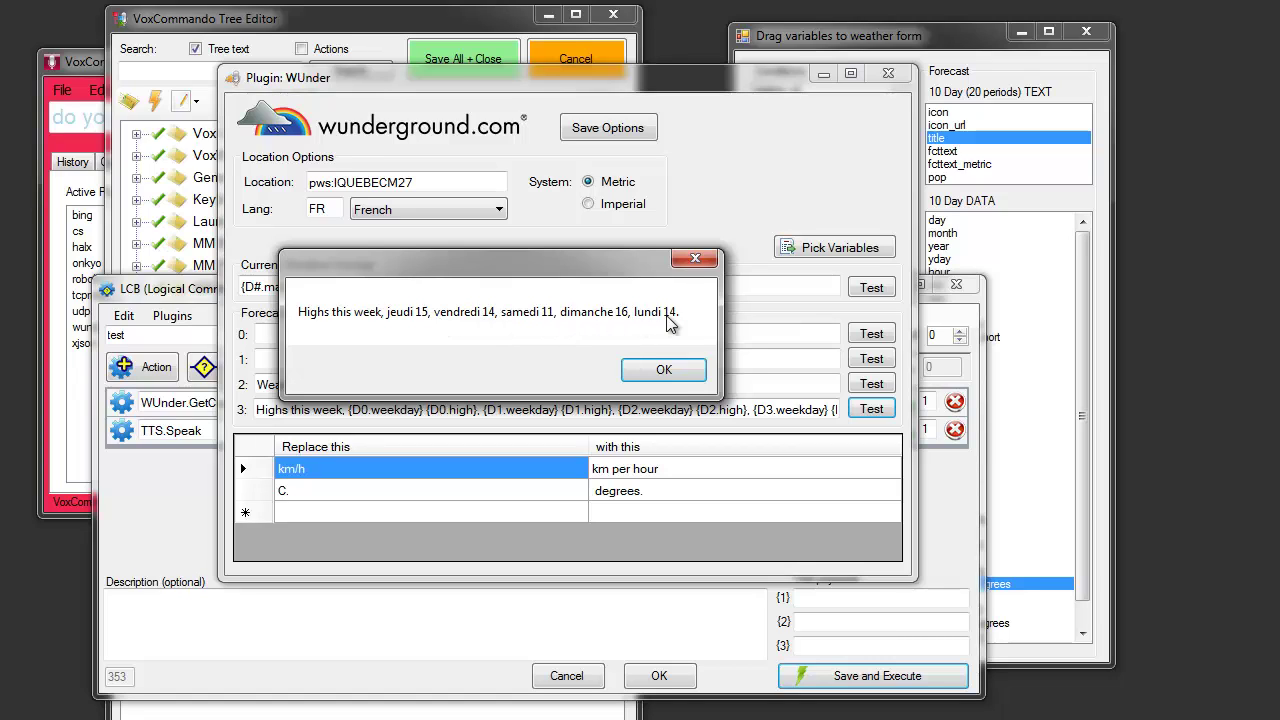
pyautogui.click(675, 373)
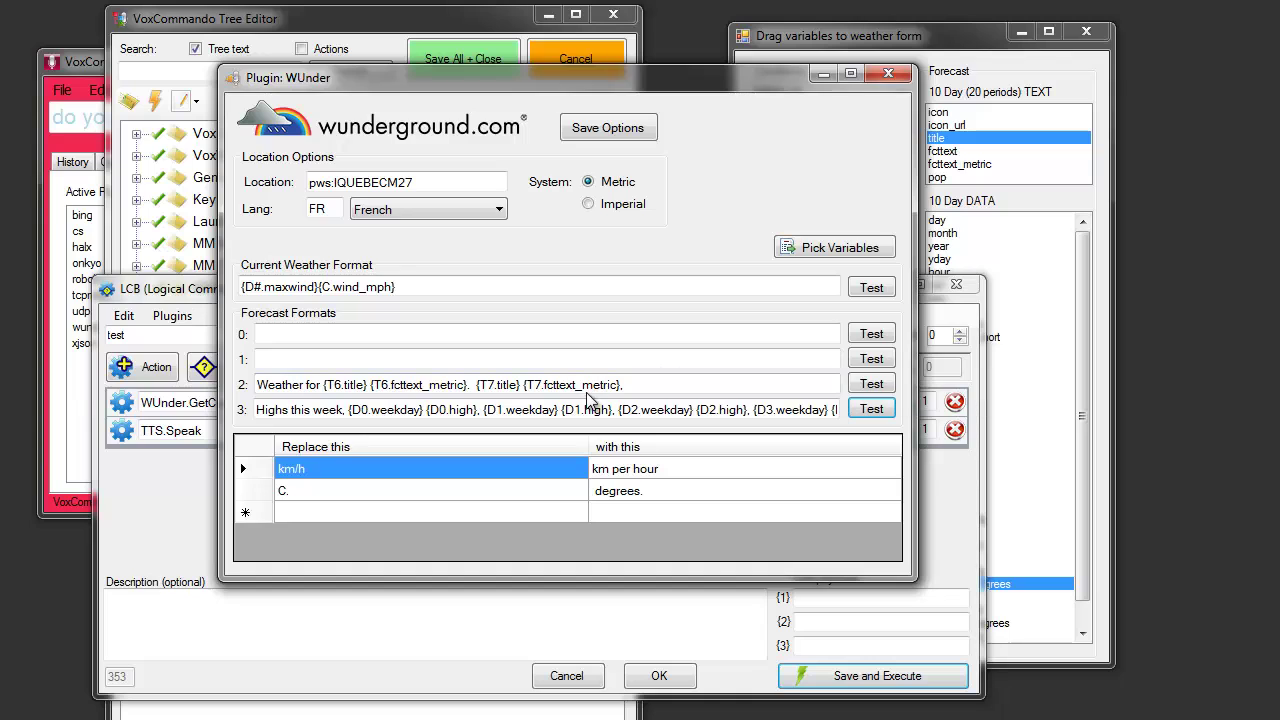
# Replace the current weather format with {T0.fcttext_metric} and test it, getting a French forecast mentioning 15 degrees
pyautogui.click(838, 250)
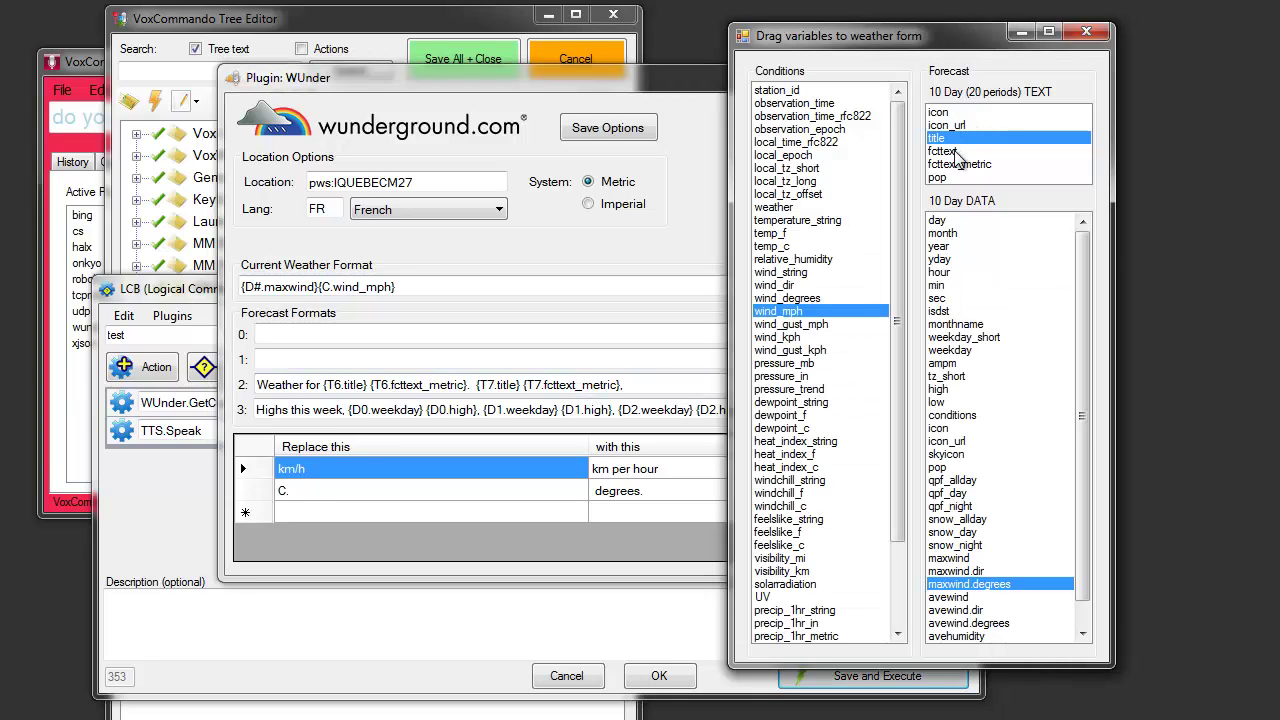
pyautogui.moveTo(958, 165); pyautogui.dragTo(651, 297)
pyautogui.moveTo(395, 288); pyautogui.dragTo(241, 289)
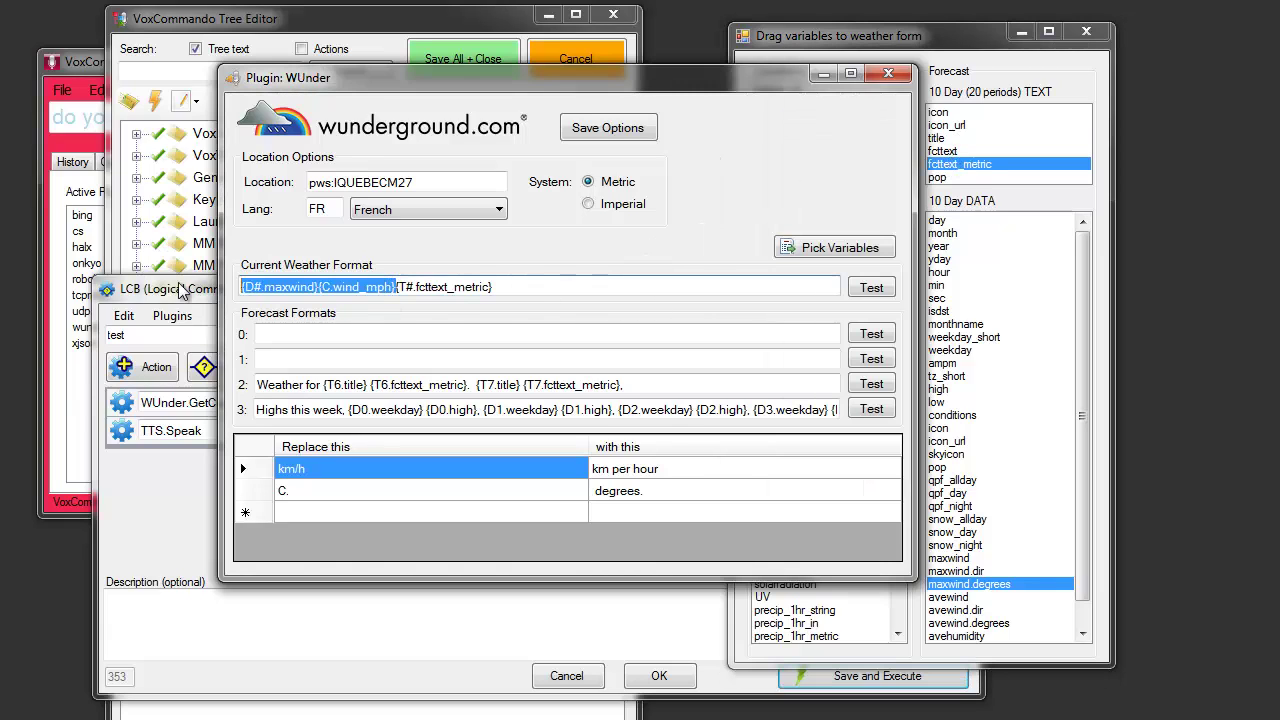
pyautogui.press('Delete')
pyautogui.press('Delete')
pyautogui.write('0')
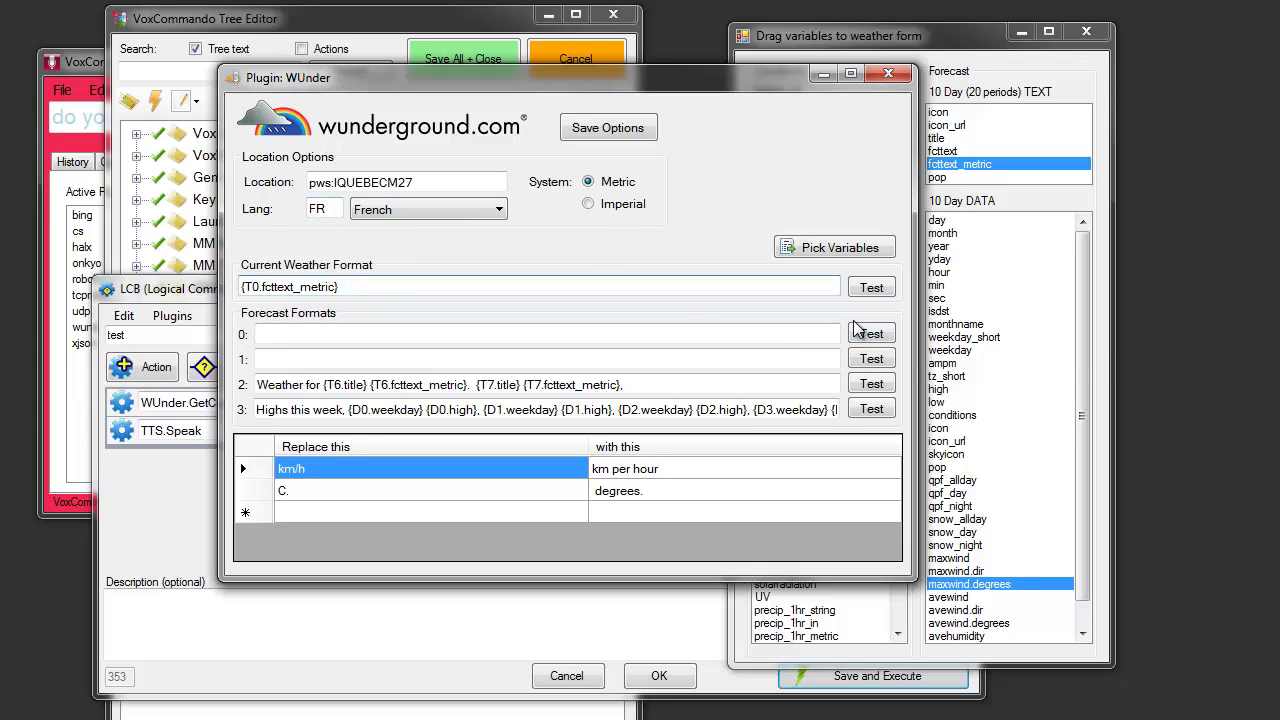
pyautogui.click(871, 287)
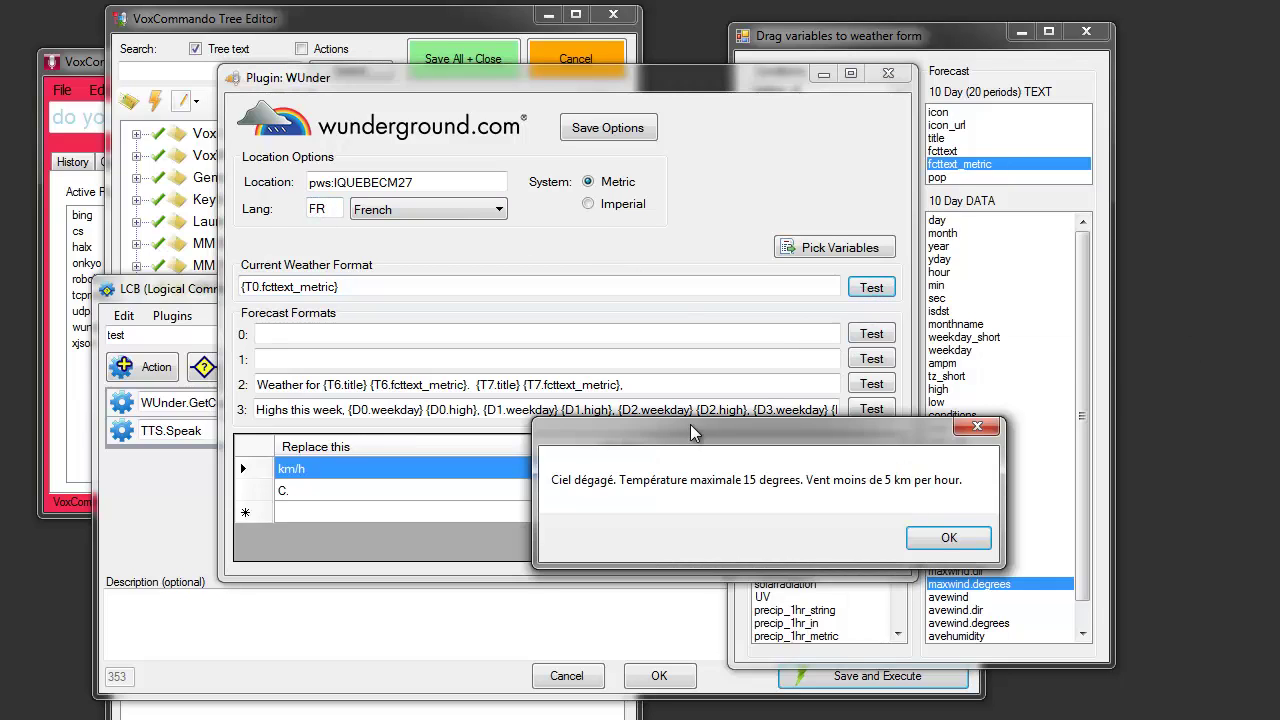
pyautogui.moveTo(678, 426); pyautogui.dragTo(513, 250)
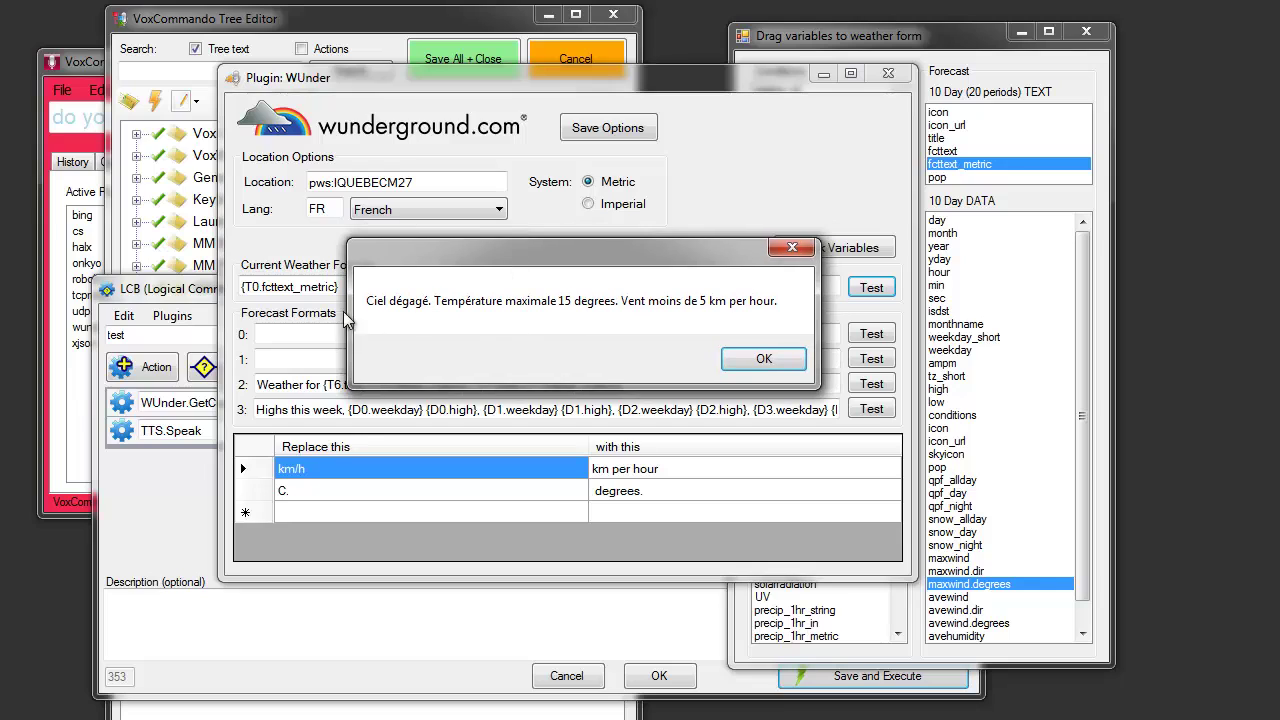
pyautogui.click(764, 360)
# Save Greek as the WUnder language and test it: 'Αίθριος. Μέγιστη: 15 degrees. Light Wind.'
pyautogui.click(422, 210)
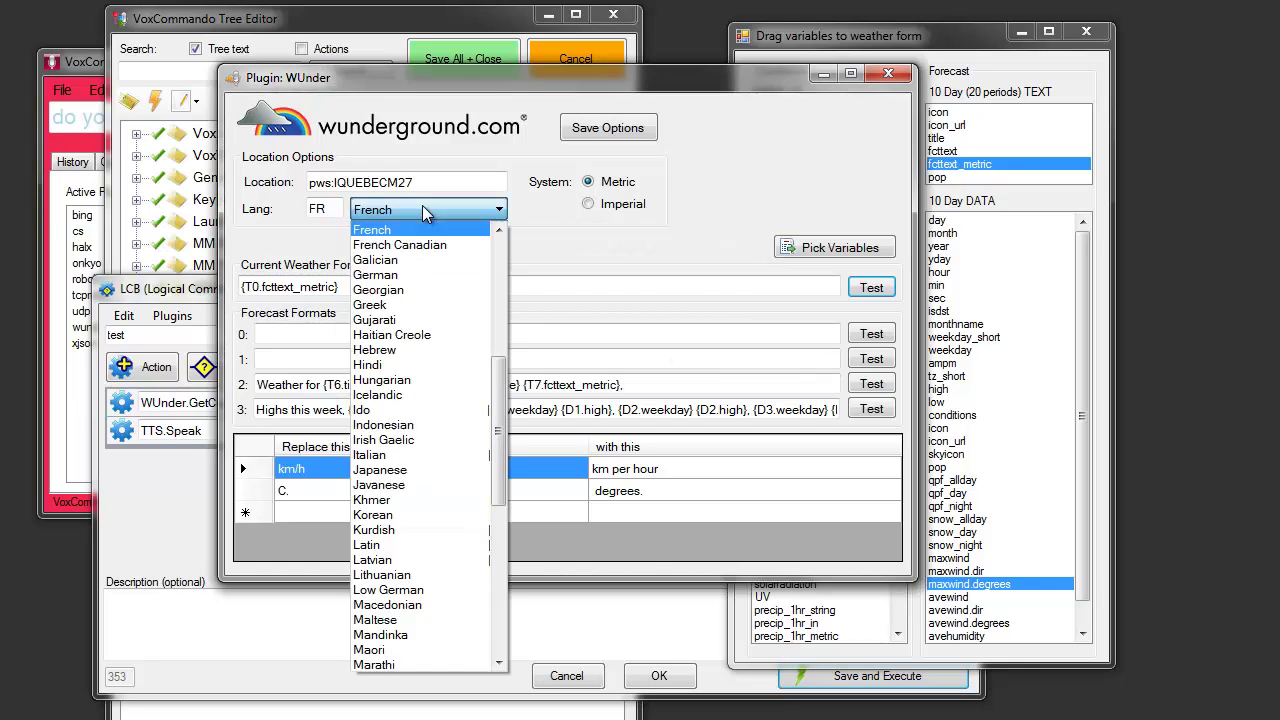
pyautogui.click(388, 305)
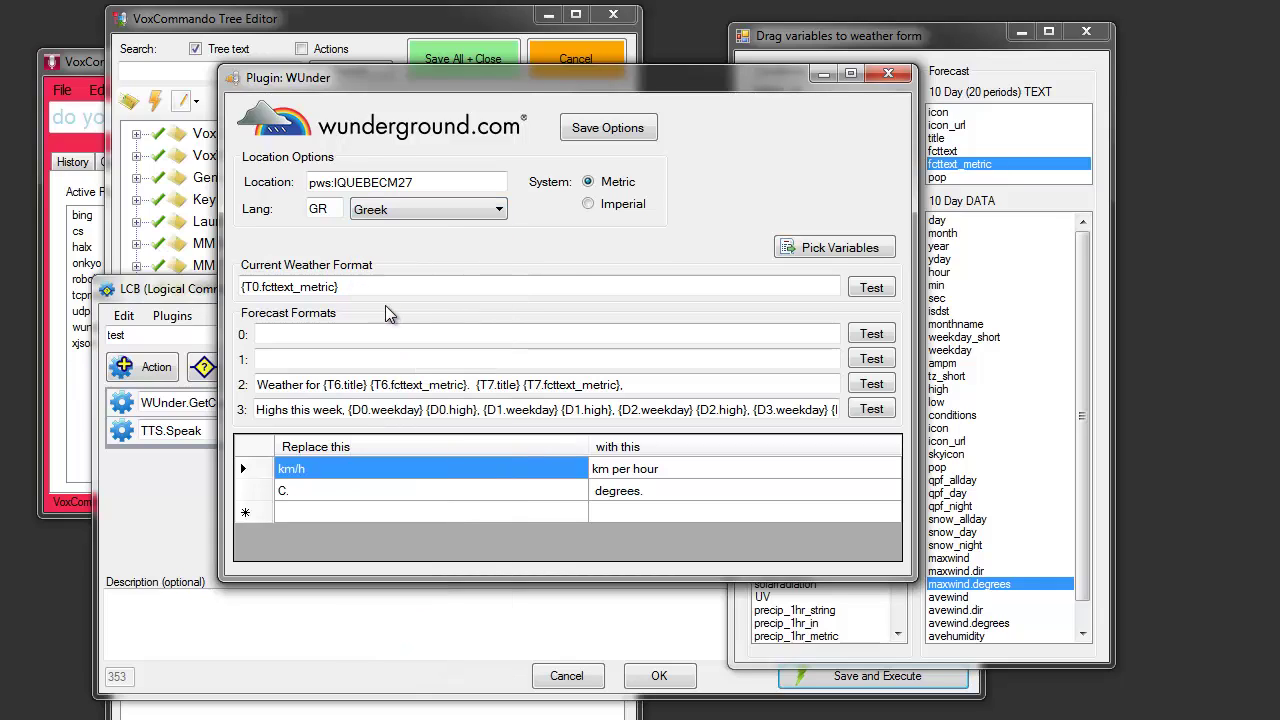
pyautogui.click(596, 131)
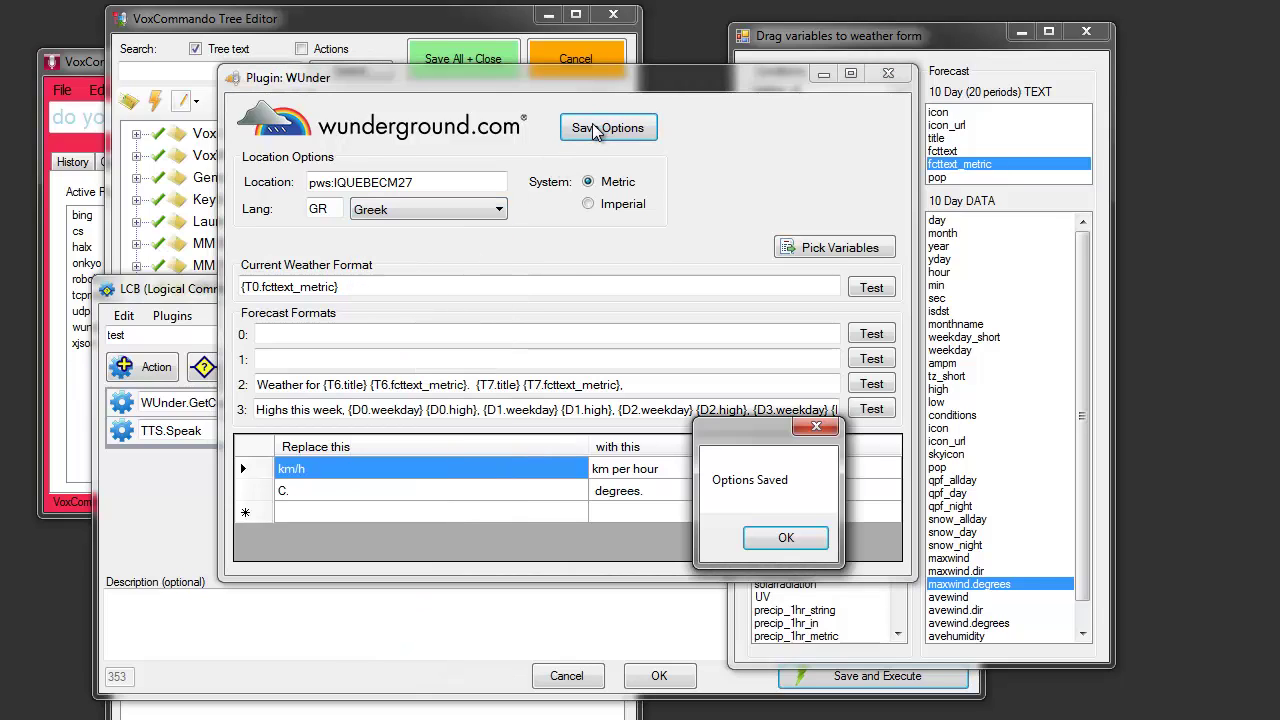
pyautogui.click(764, 536)
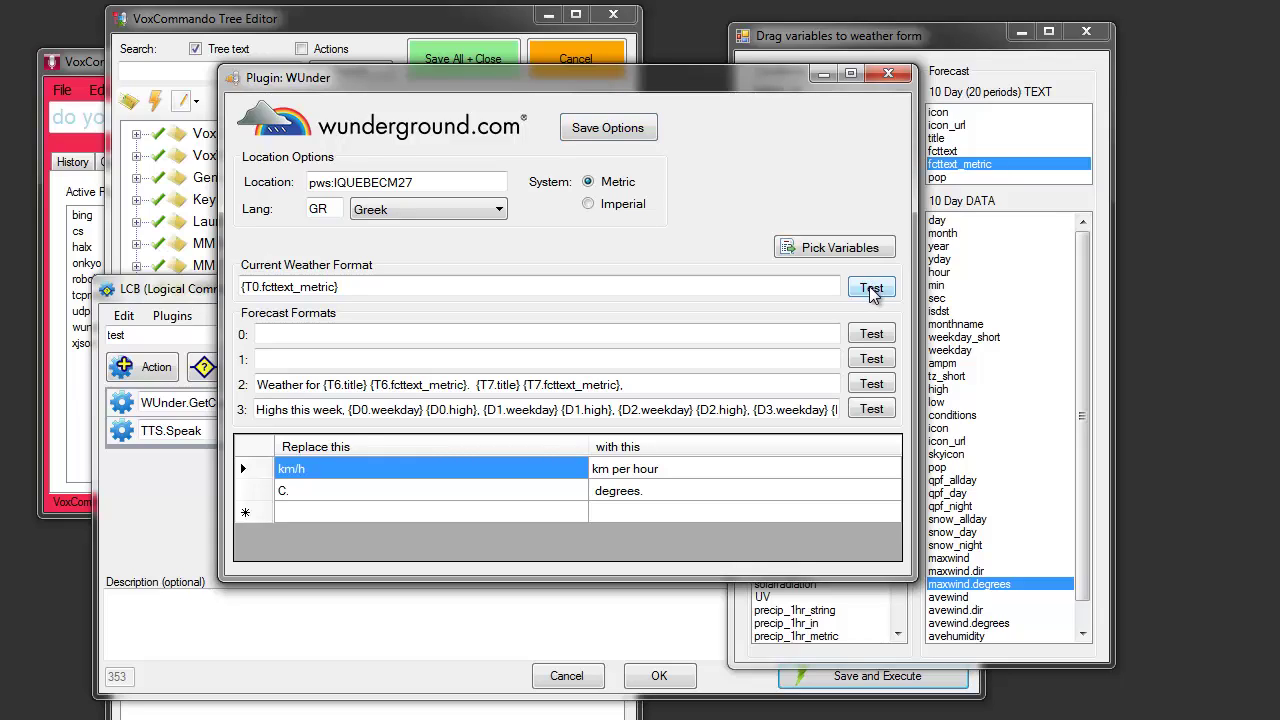
pyautogui.click(871, 289)
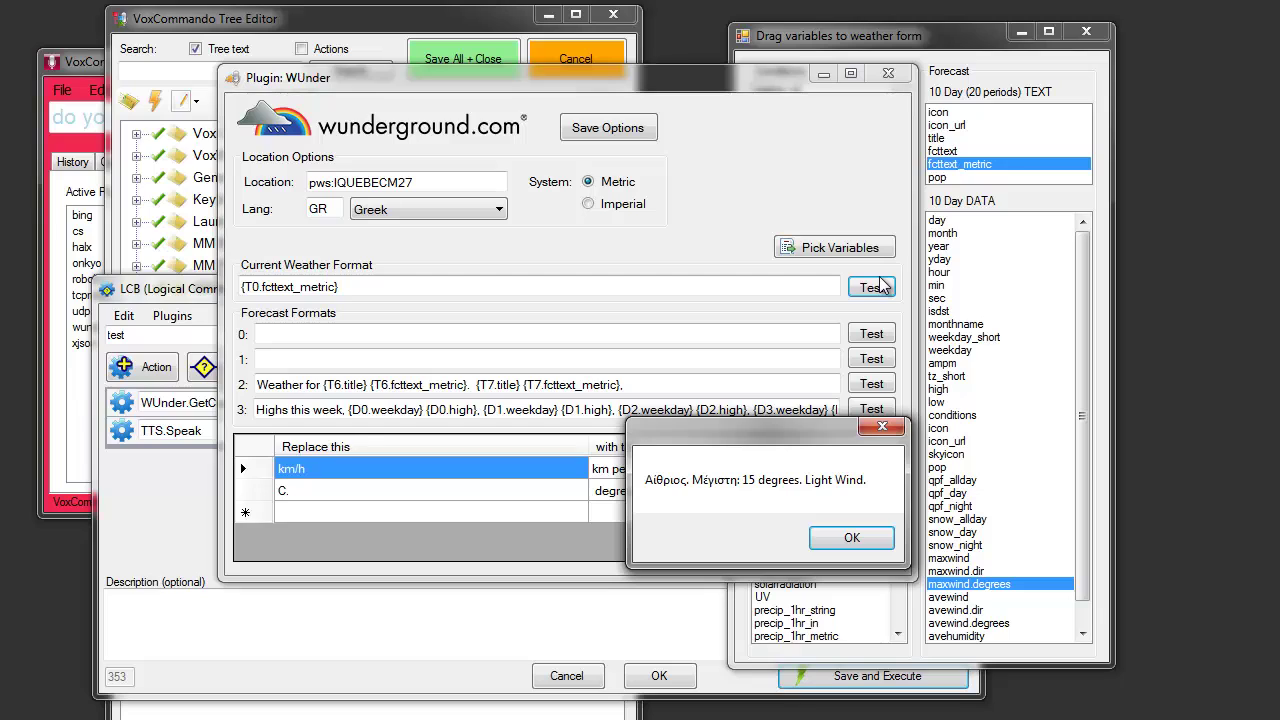
pyautogui.moveTo(814, 436); pyautogui.dragTo(556, 326)
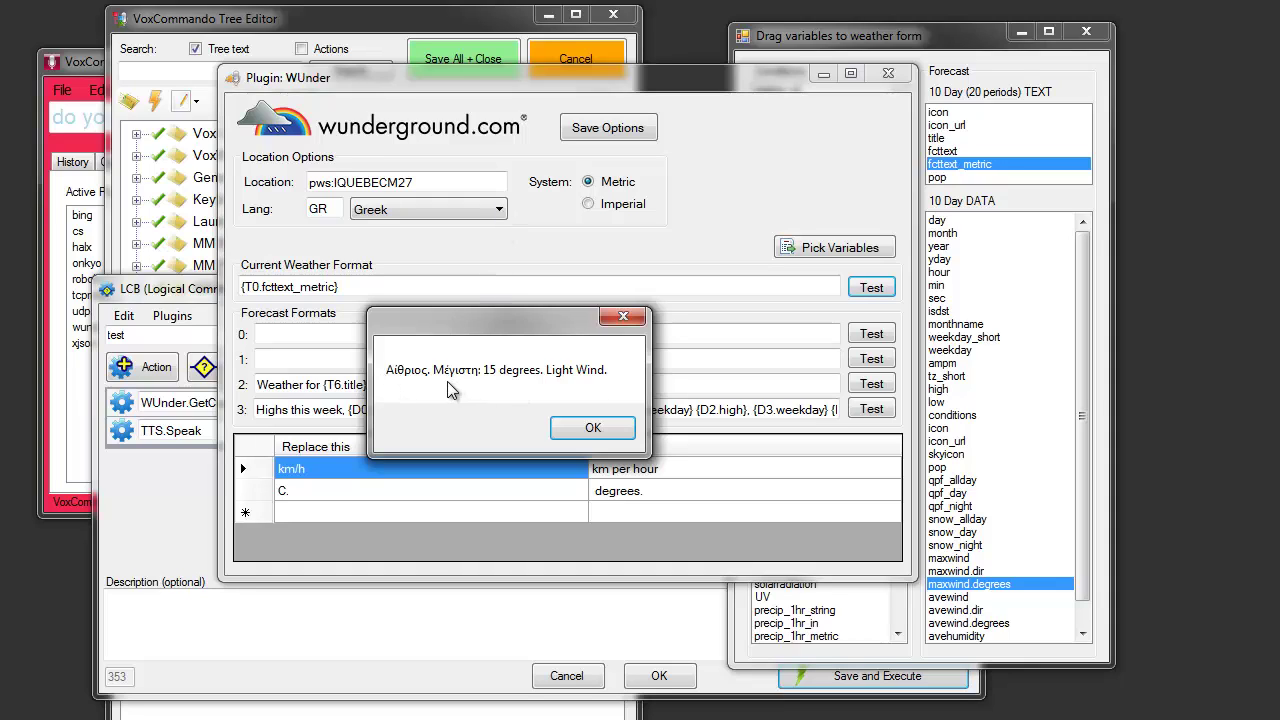
pyautogui.click(598, 428)
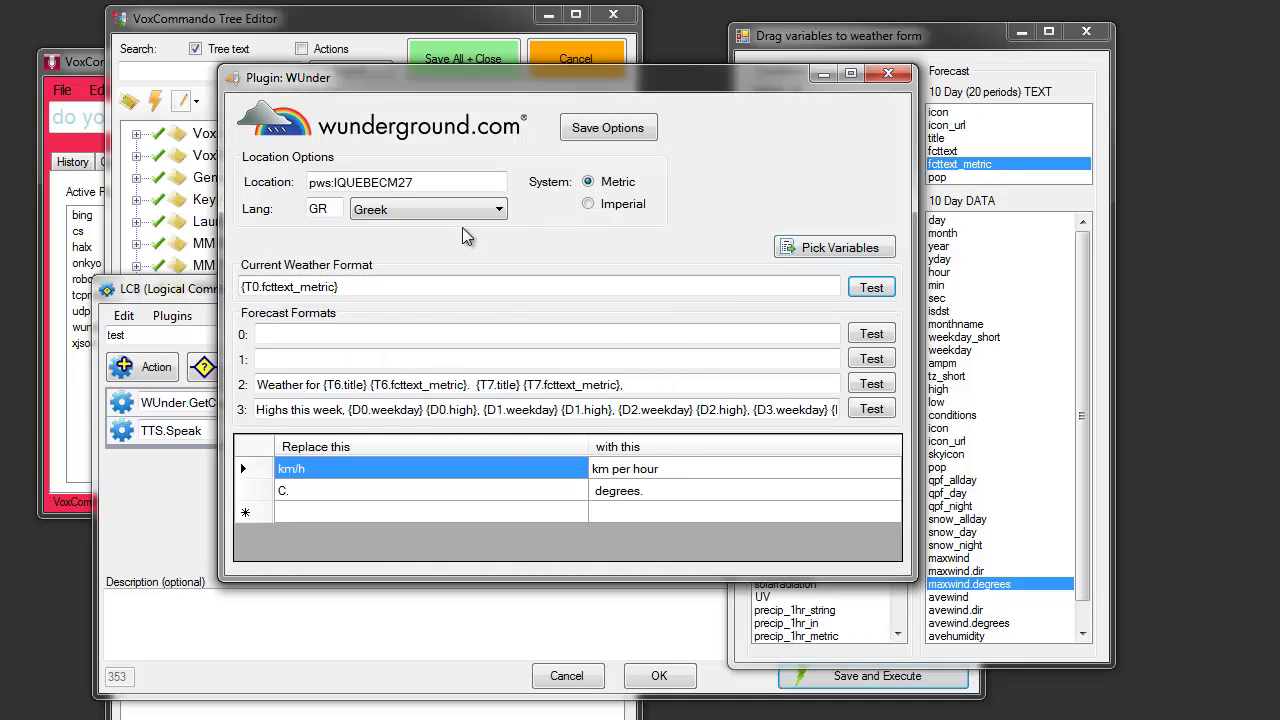
# Pick Japanese as the WUnder language and run a test before saving
pyautogui.click(498, 209)
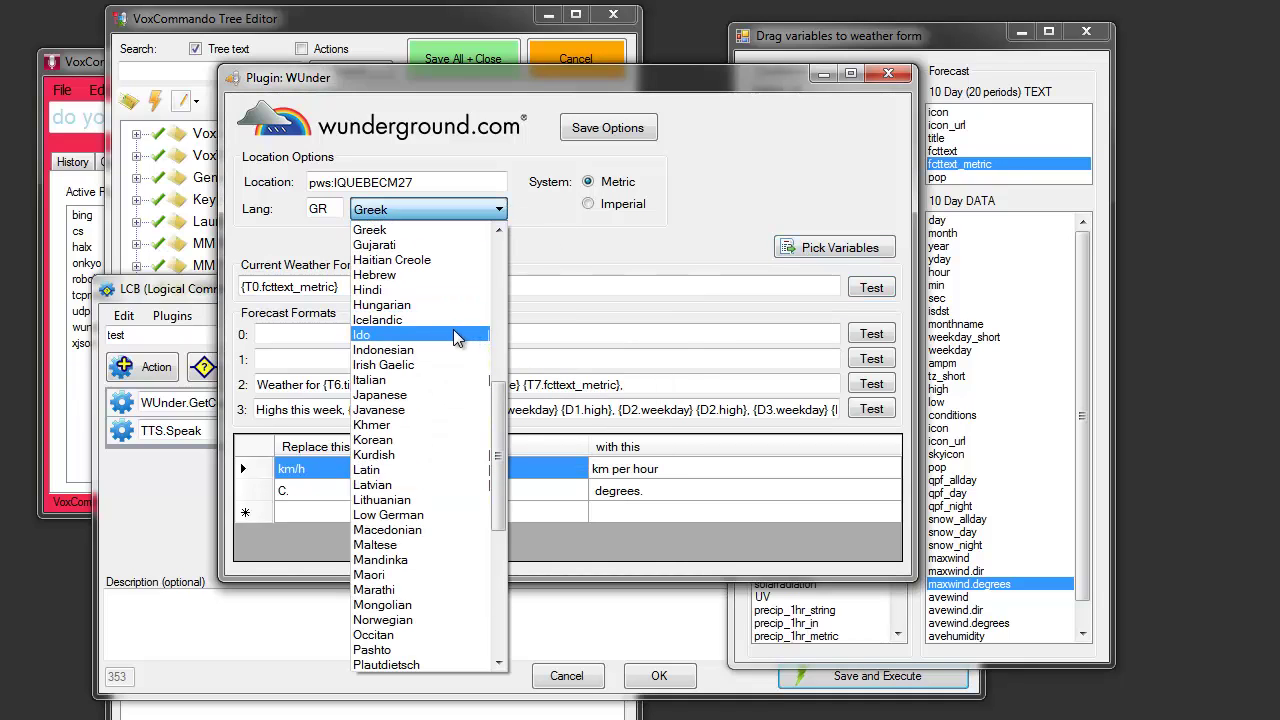
pyautogui.click(419, 396)
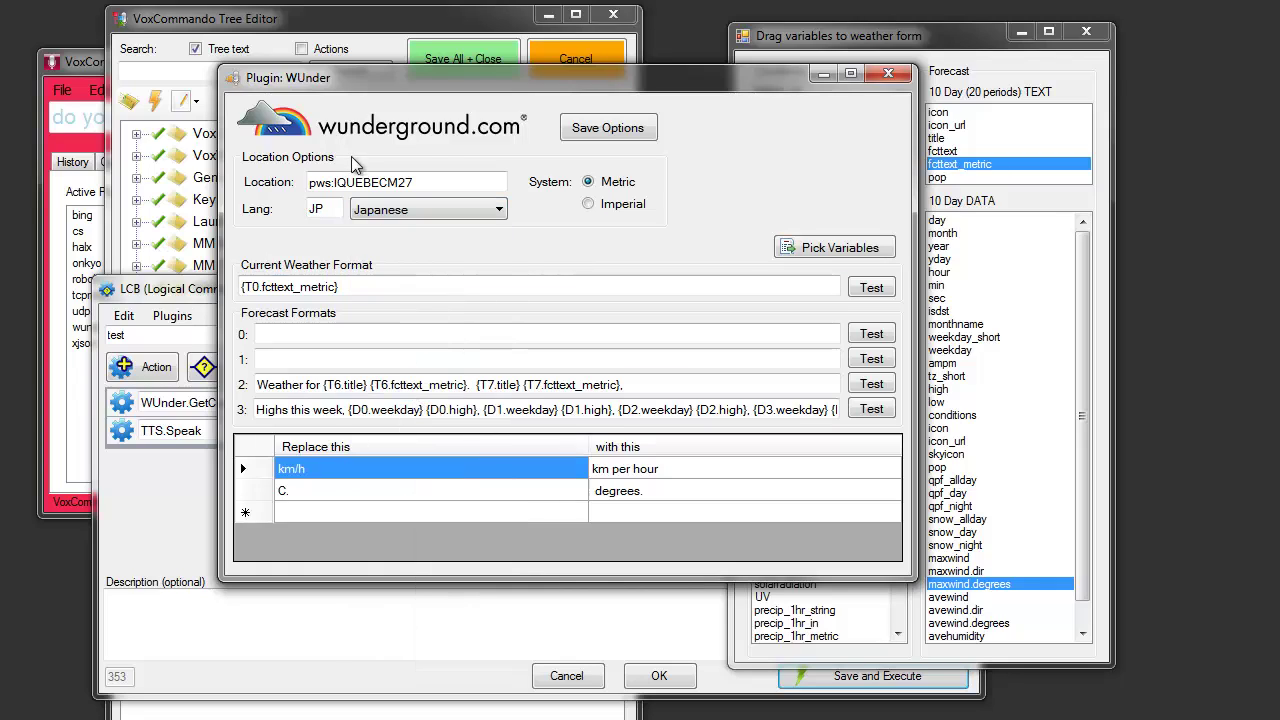
pyautogui.click(873, 287)
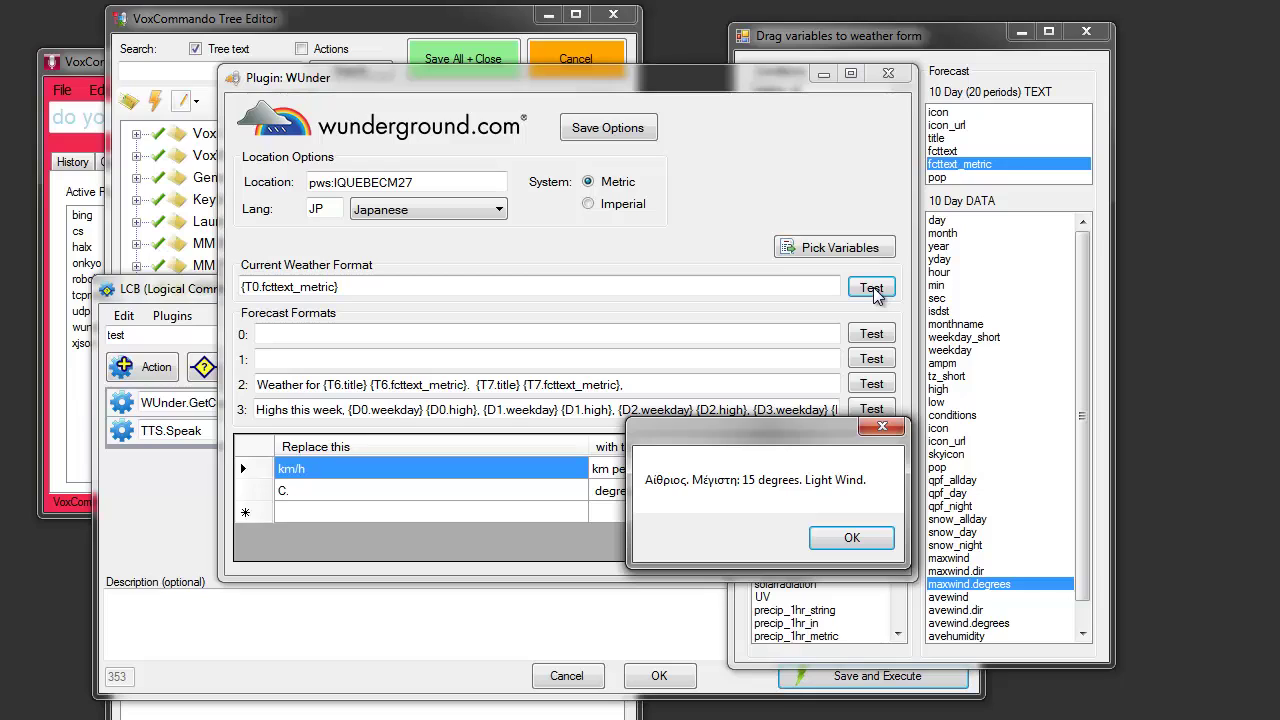
pyautogui.click(856, 537)
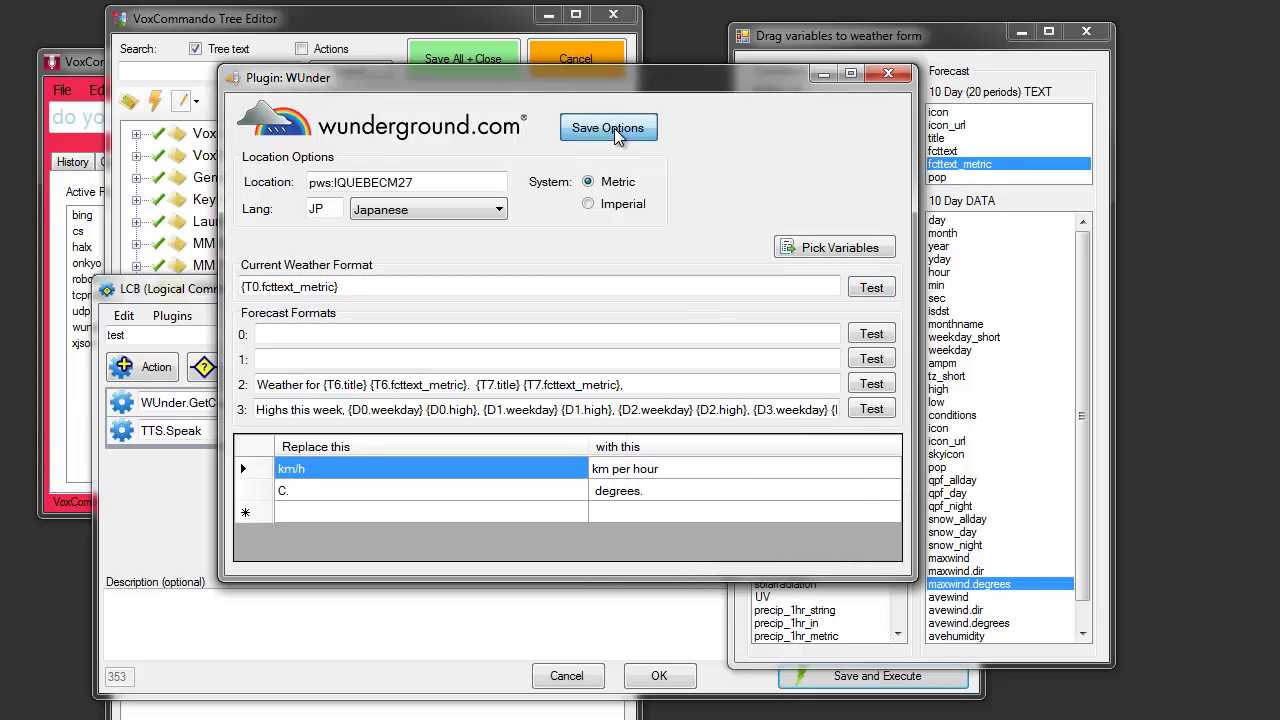
# Save the Japanese setting and retest, getting '15 degrees. Light Wind.' with unrendered Japanese text
pyautogui.click(617, 137)
pyautogui.click(780, 540)
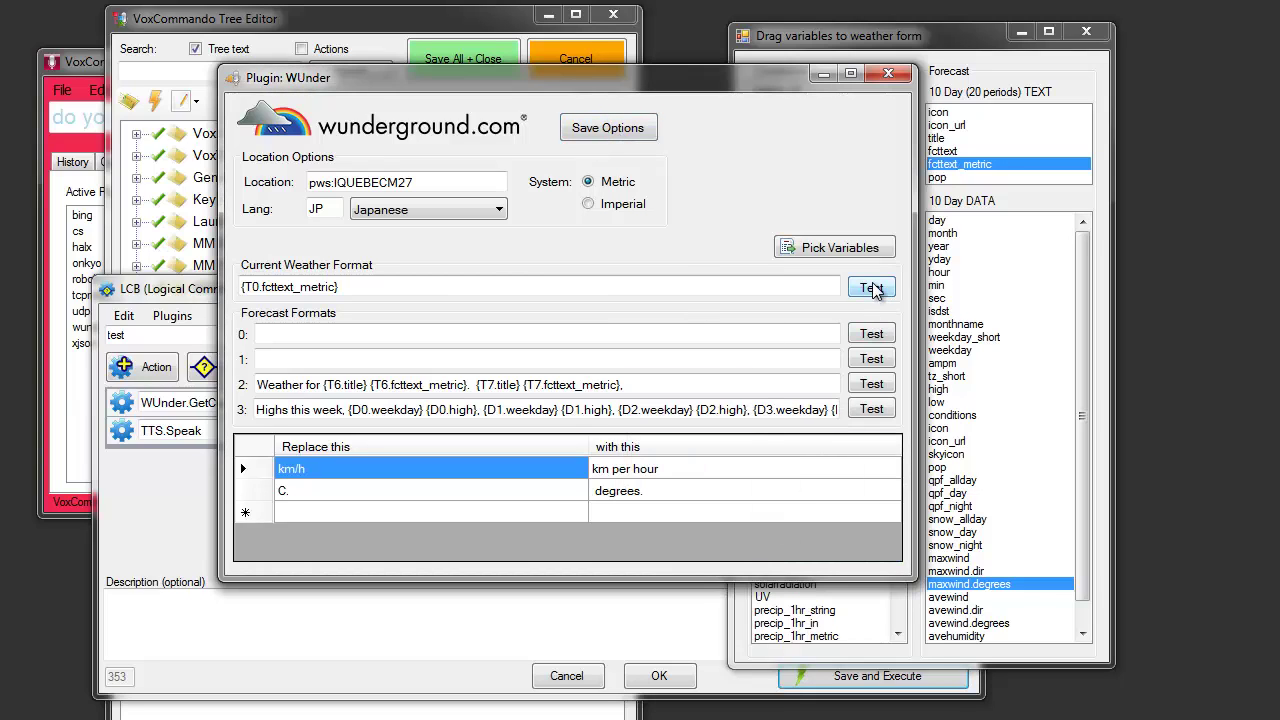
pyautogui.click(871, 288)
pyautogui.moveTo(715, 432); pyautogui.dragTo(543, 254)
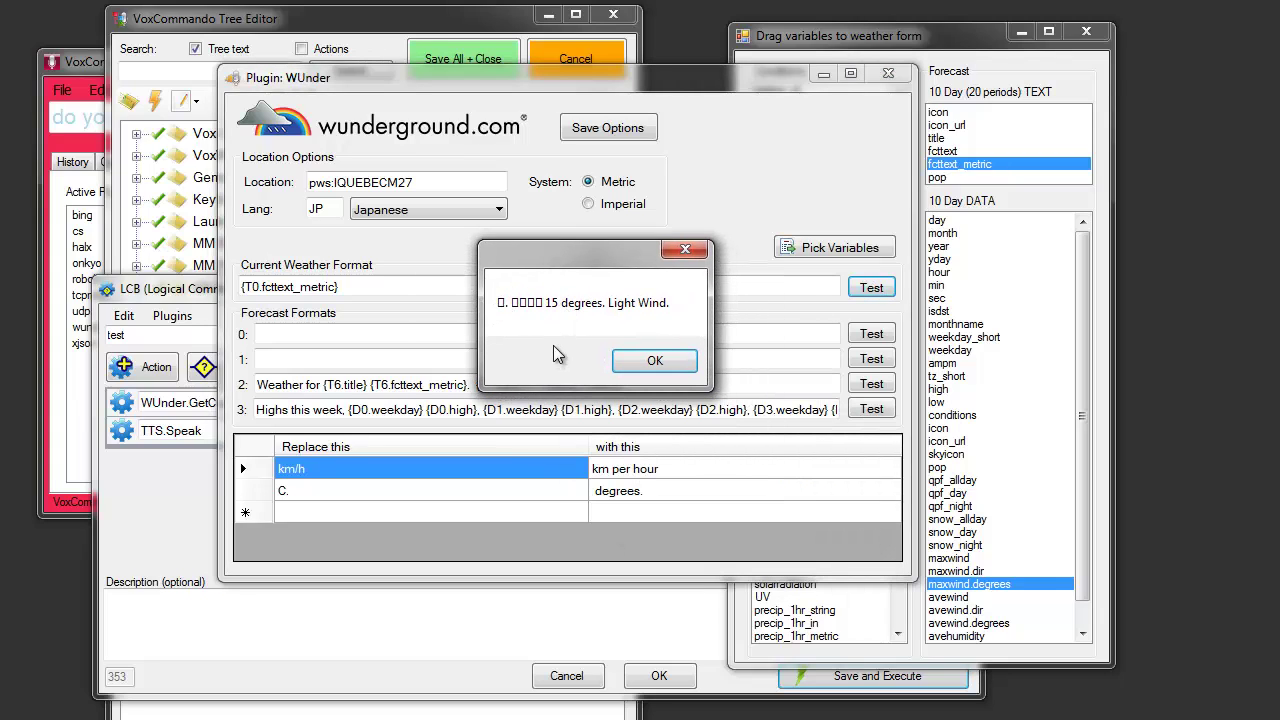
pyautogui.click(656, 363)
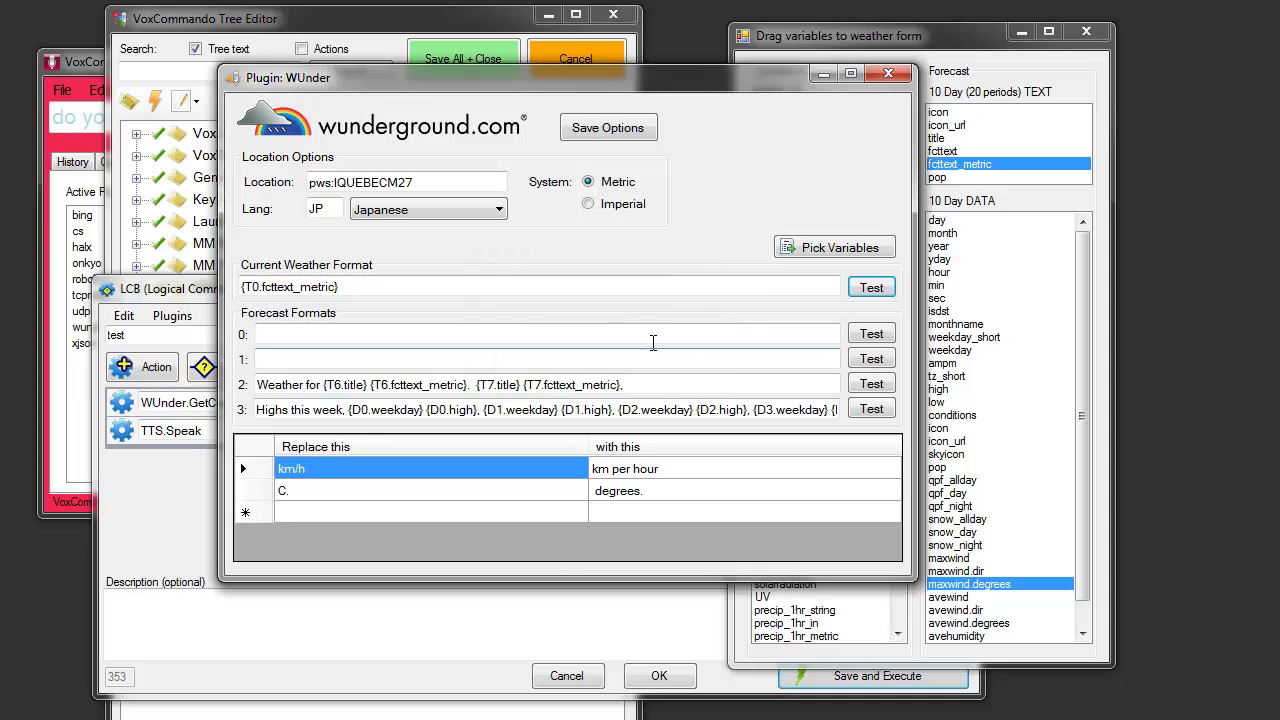
pyautogui.click(440, 209)
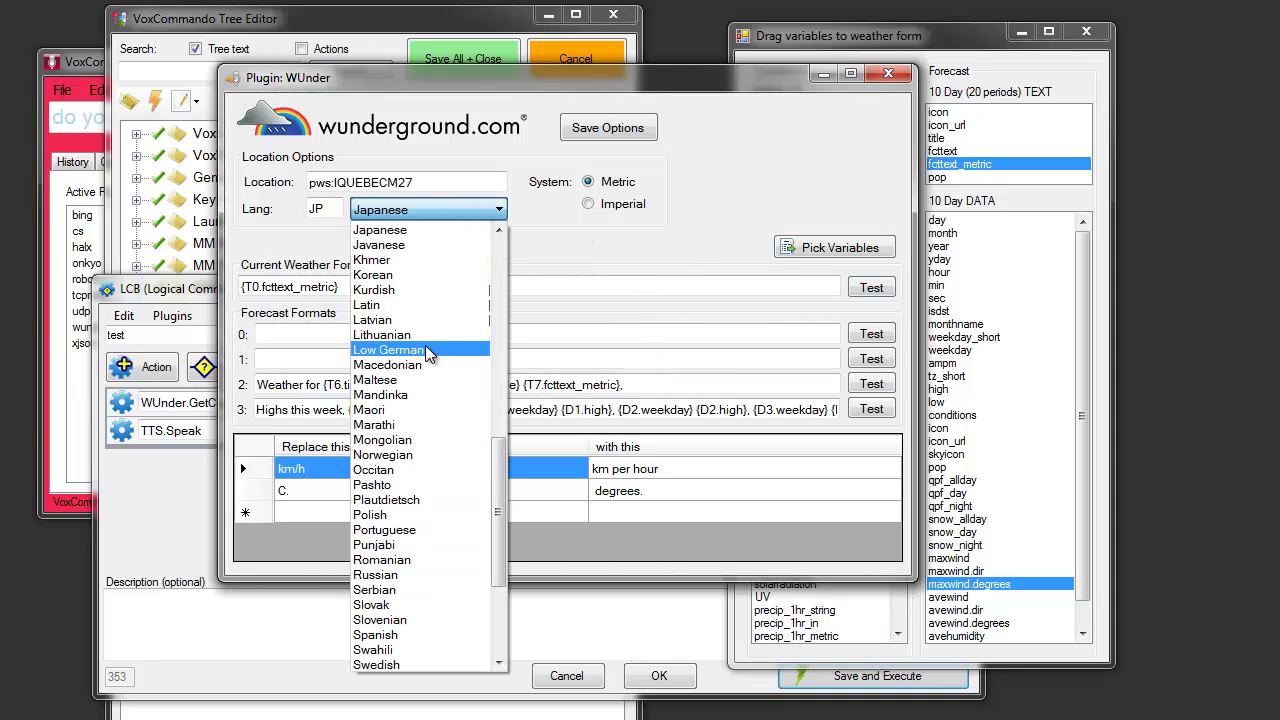
# Save Russian as the WUnder language and test it: 'Ясно. Температура не выше 15 degrees. легкий ветер.'
pyautogui.click(421, 574)
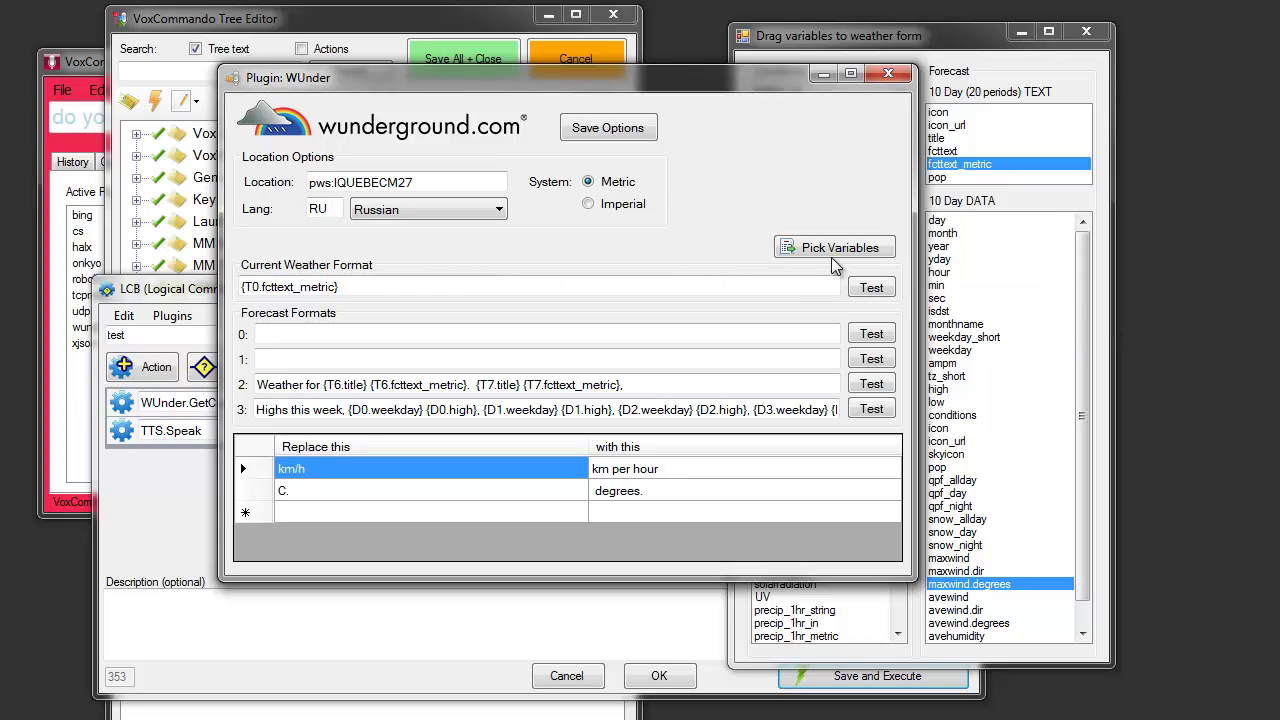
pyautogui.click(593, 131)
pyautogui.click(758, 544)
pyautogui.click(868, 290)
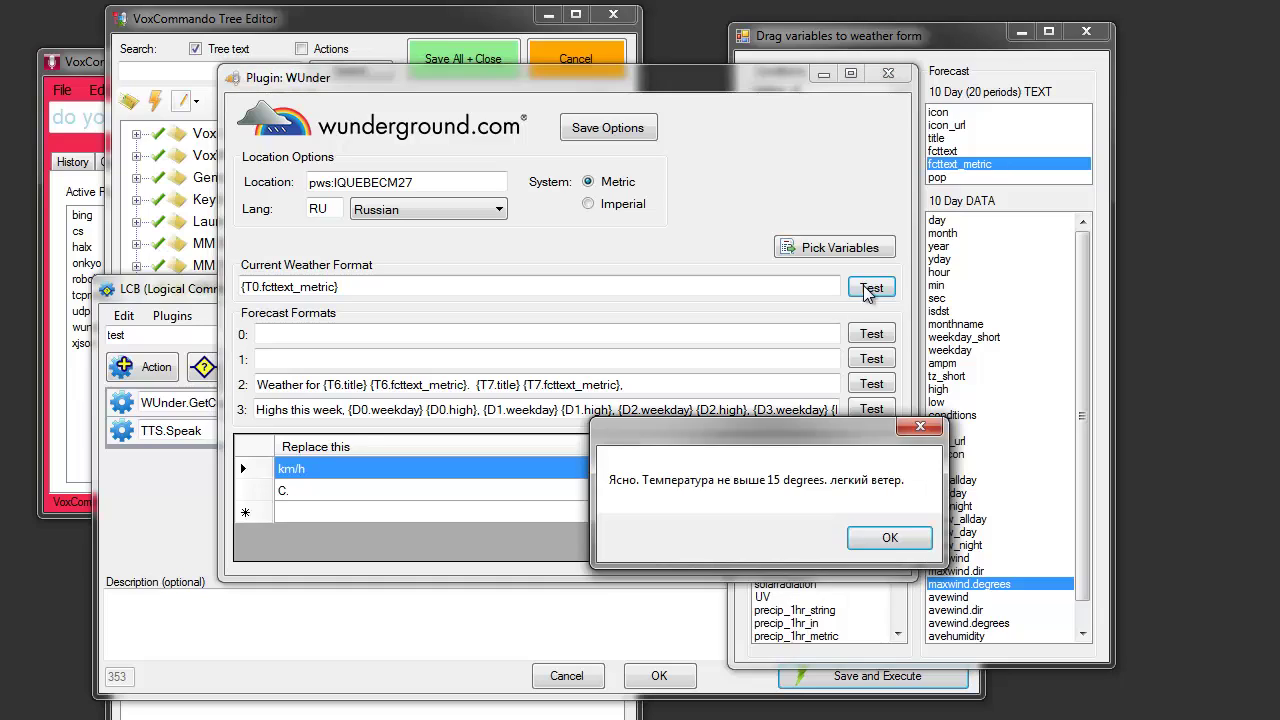
pyautogui.moveTo(759, 428); pyautogui.dragTo(528, 249)
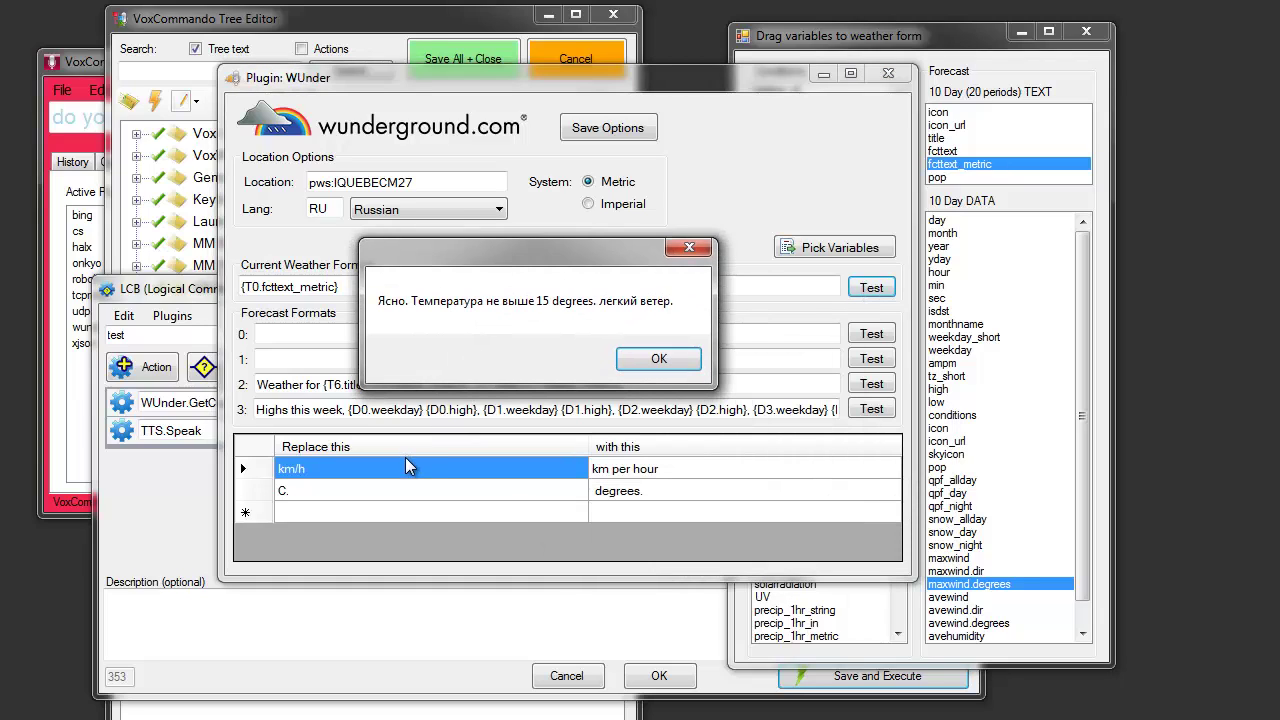
pyautogui.click(659, 358)
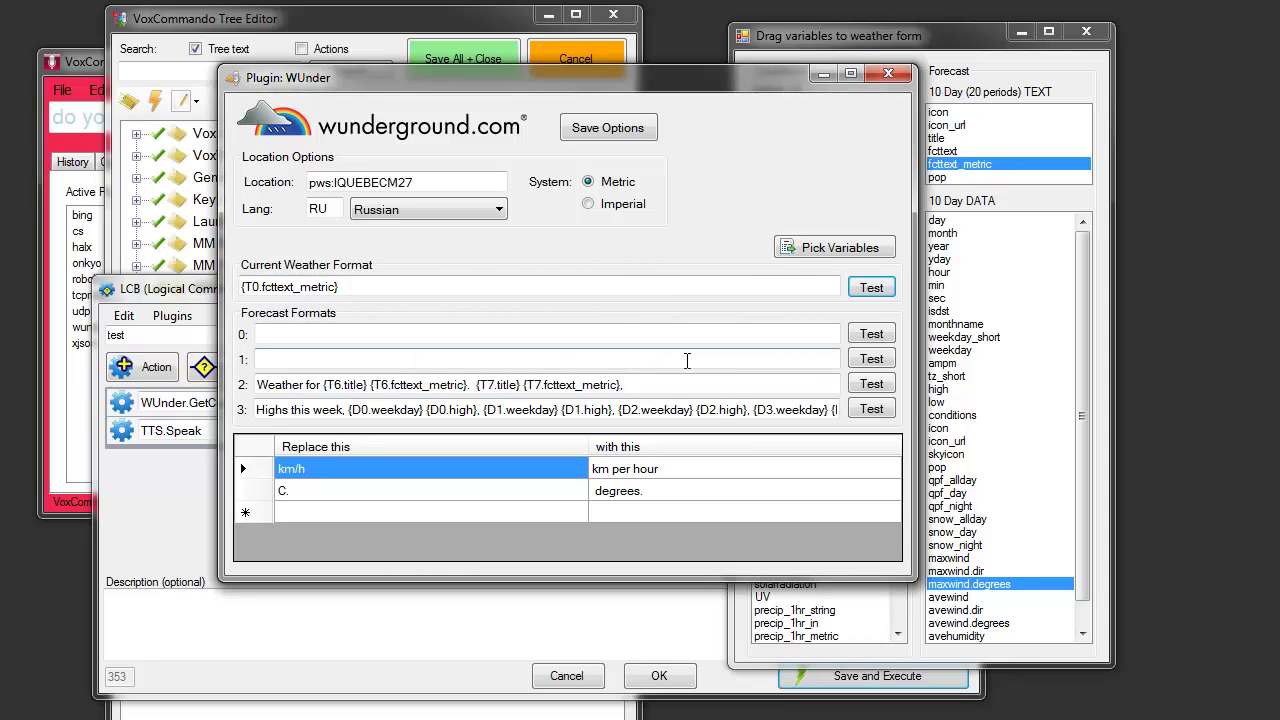